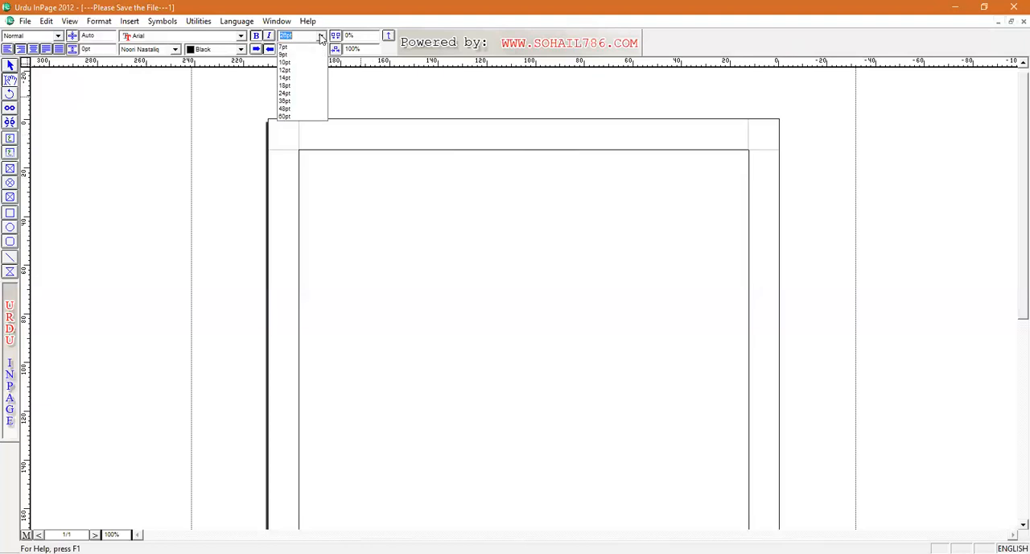
# Step: Set the font size to 36pt and write the centred Urdu heading "حروف تہجی" at the start of the page
pyautogui.click(292, 101)
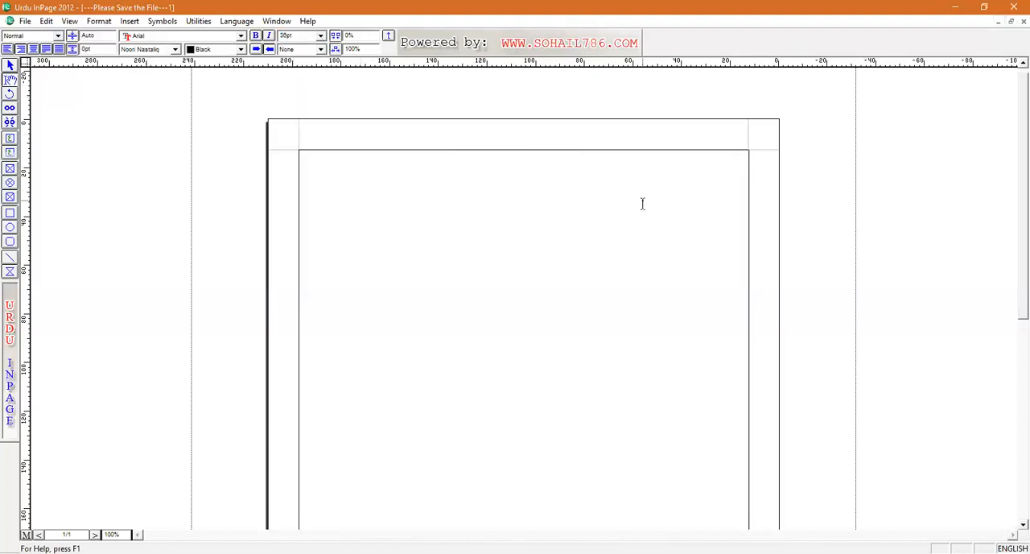
pyautogui.click(642, 204)
pyautogui.hotkey('ctrl', 'shift', 'c')
pyautogui.write('درف ت')
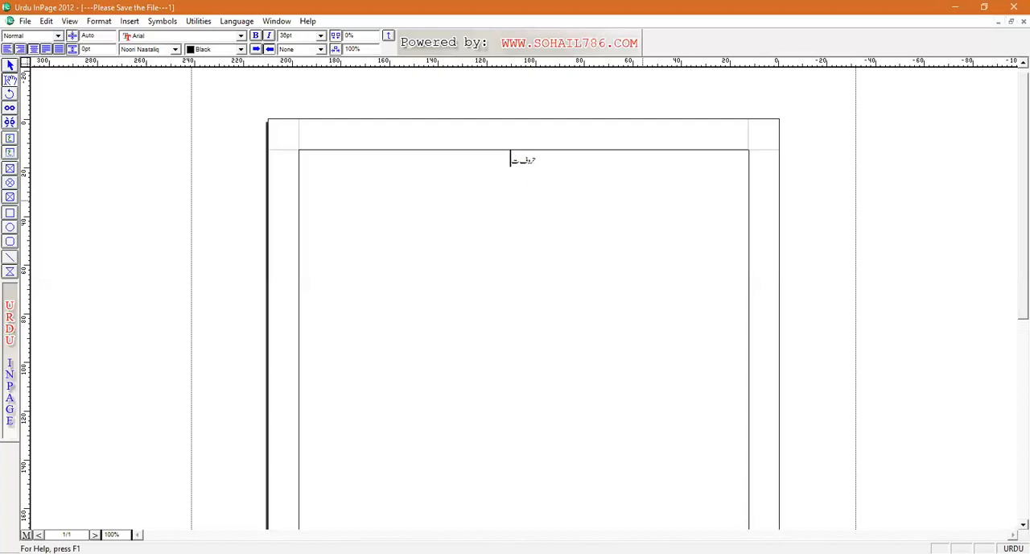
pyautogui.write('ہجی')
# Step: Insert a table with 7 rows and 6 columns below the heading
pyautogui.click(131, 22)
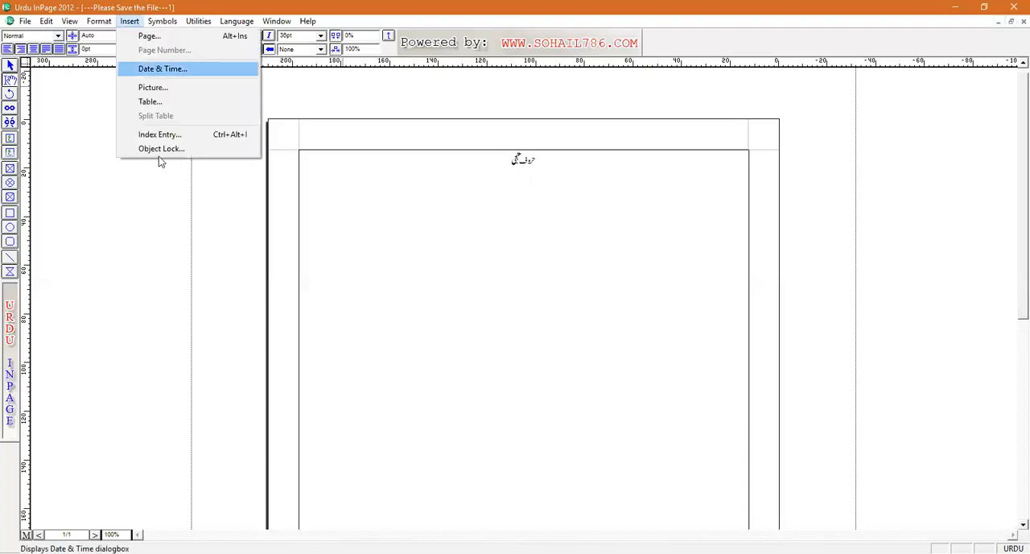
pyautogui.click(149, 102)
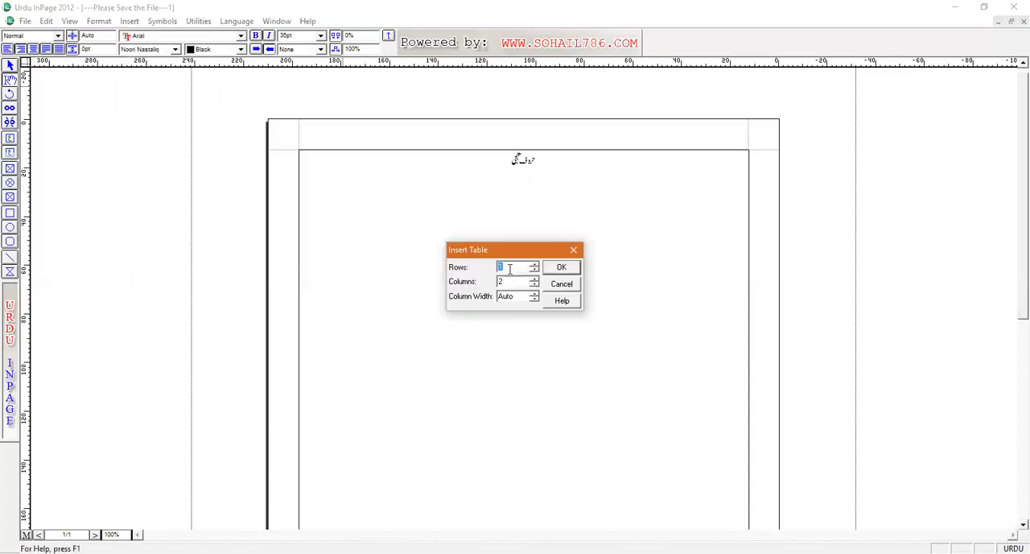
pyautogui.write('7')
pyautogui.moveTo(507, 282); pyautogui.dragTo(500, 282)
pyautogui.click(563, 267)
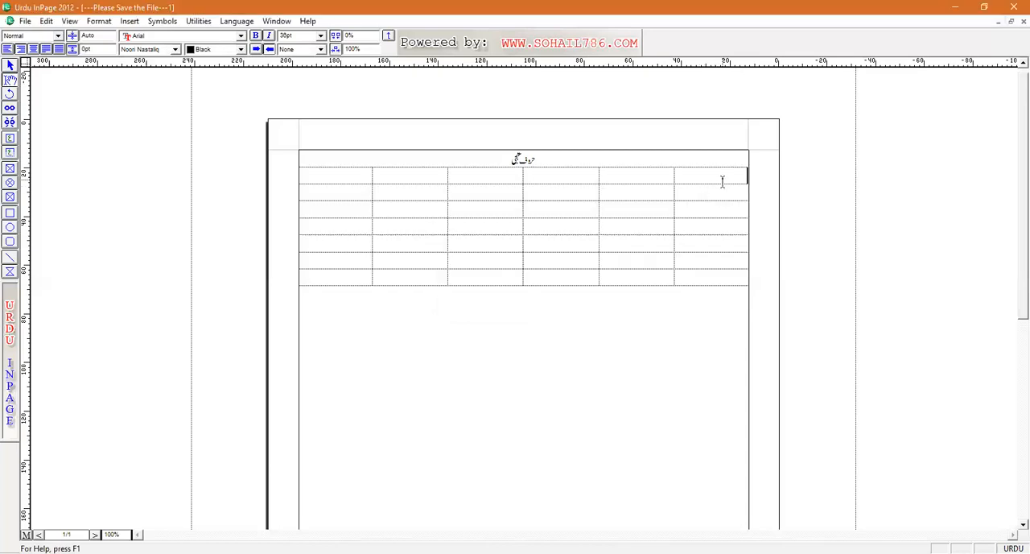
# Step: Set the font size of all the table cells to 36pt
pyautogui.moveTo(717, 177); pyautogui.dragTo(341, 273)
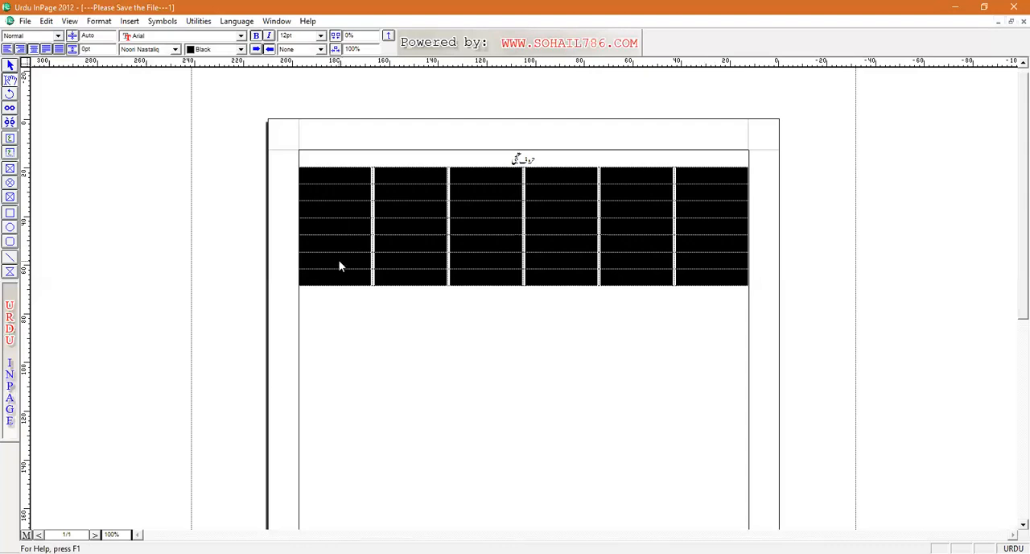
pyautogui.click(320, 37)
pyautogui.click(286, 93)
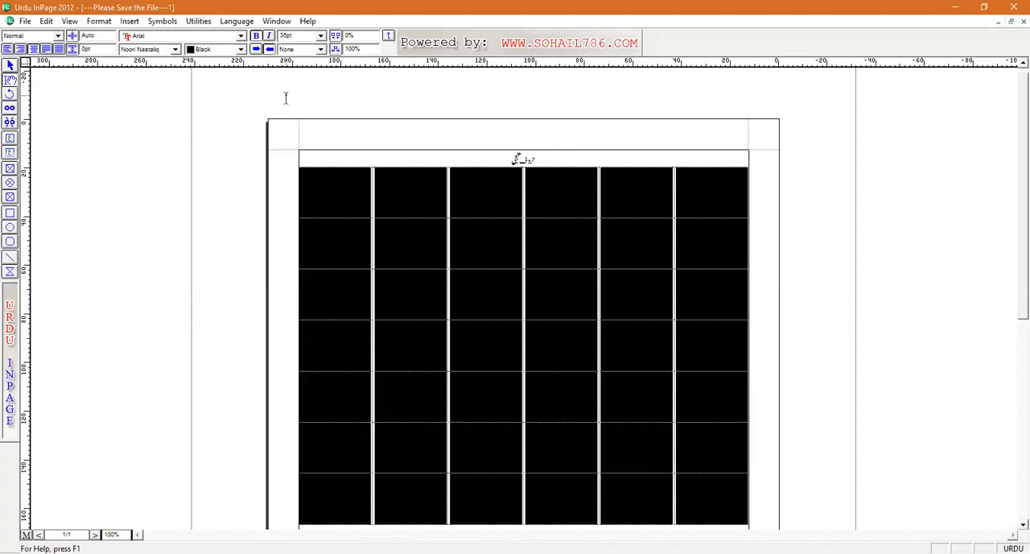
# Step: Enlarge the heading "حروف تہجی" above the table to 36pt
pyautogui.click(586, 161)
pyautogui.moveTo(498, 161); pyautogui.dragTo(535, 162)
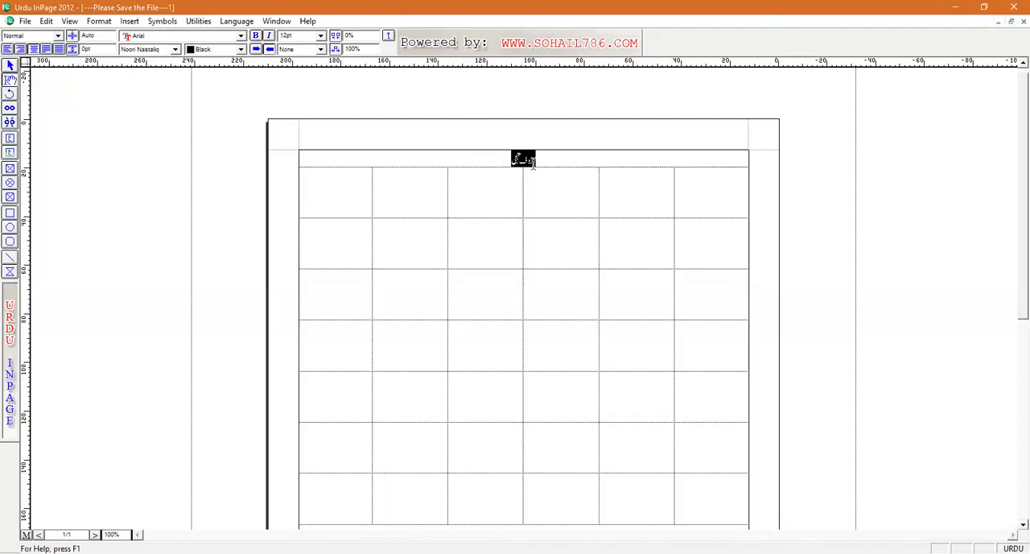
pyautogui.click(321, 37)
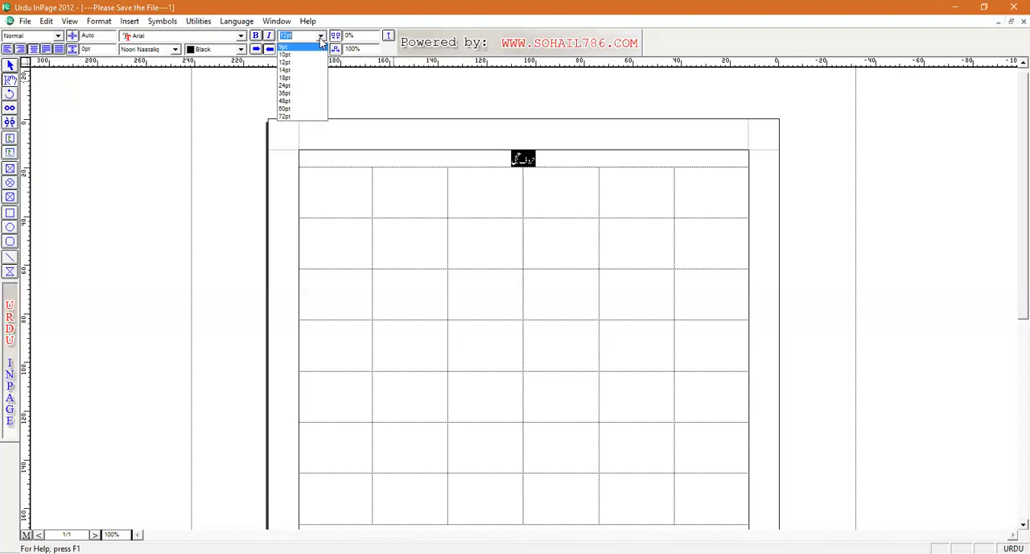
pyautogui.click(322, 37)
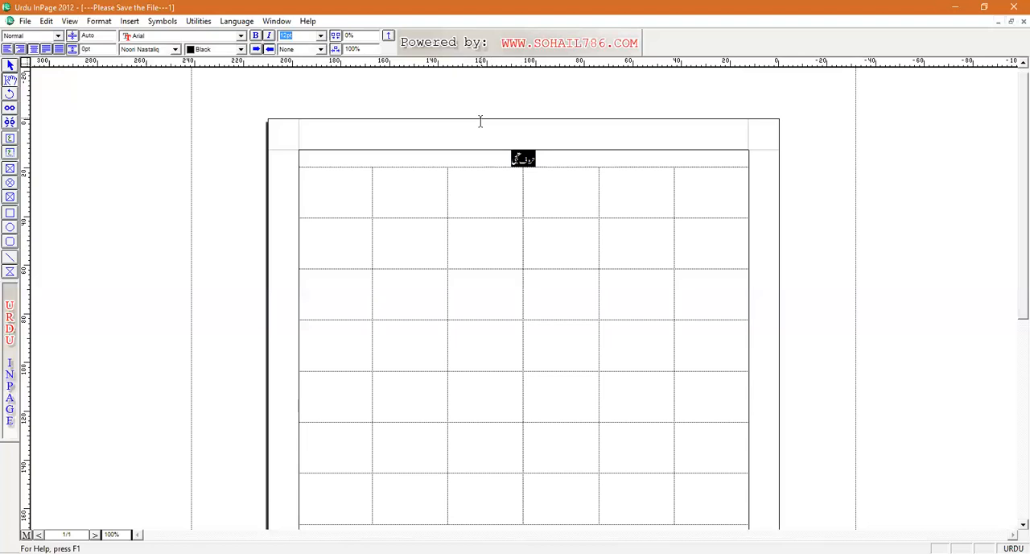
pyautogui.press('F12')
pyautogui.press('F12')
pyautogui.press('F12')
pyautogui.press('F12')
pyautogui.press('F12')
pyautogui.press('F12')
pyautogui.press('F12')
pyautogui.press('F12')
pyautogui.press('F12')
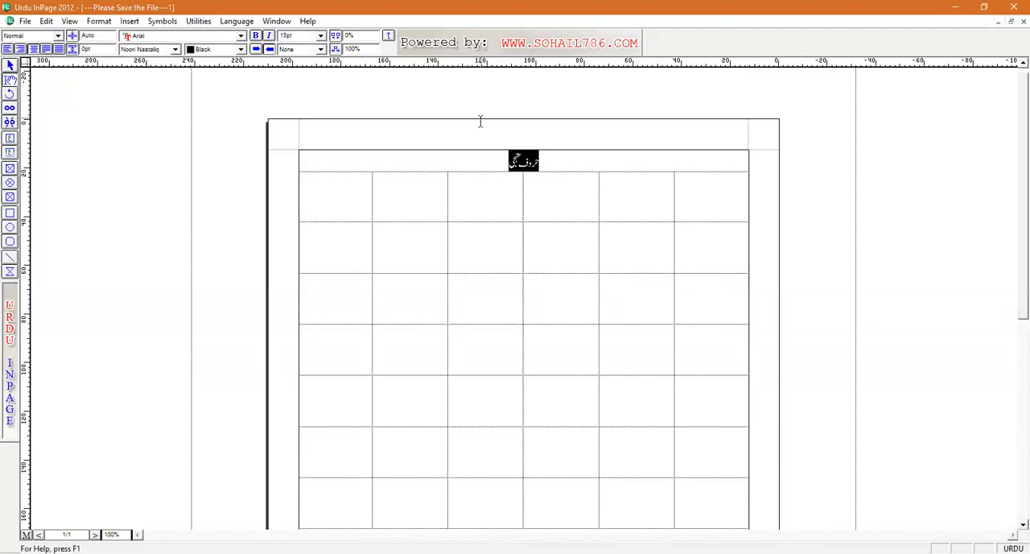
pyautogui.press('F12')
pyautogui.press('F12')
pyautogui.press('F12')
pyautogui.press('F12')
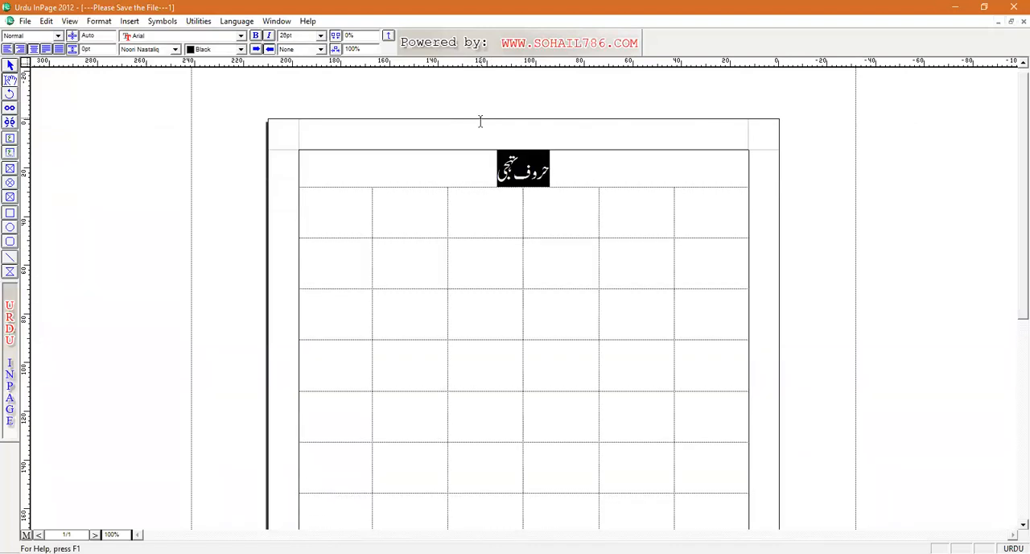
pyautogui.press('F12')
pyautogui.press('F12')
pyautogui.press('F12')
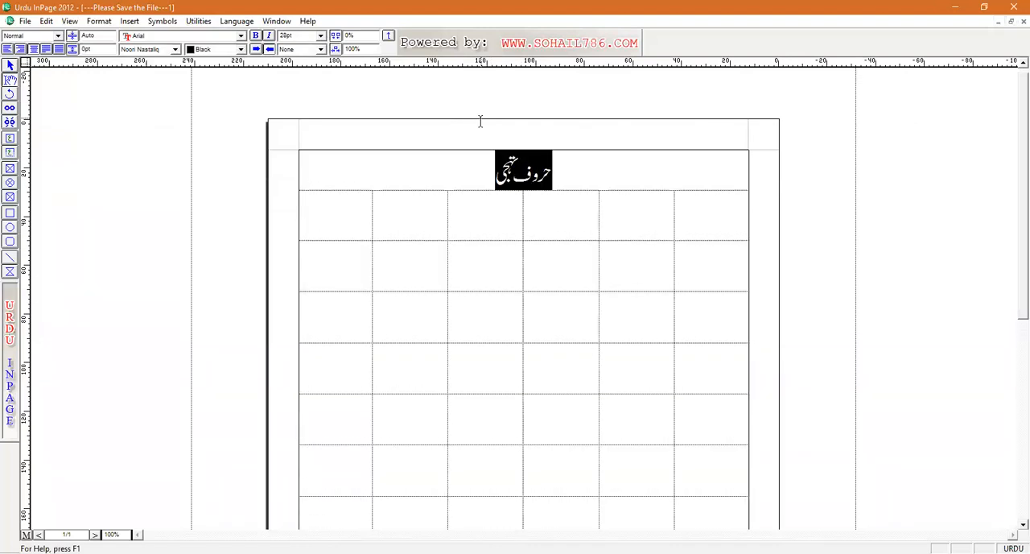
pyautogui.press('F12')
pyautogui.press('F12')
pyautogui.press('F12')
pyautogui.press('F12')
pyautogui.press('F12')
pyautogui.press('F12')
pyautogui.press('F12')
pyautogui.press('F12')
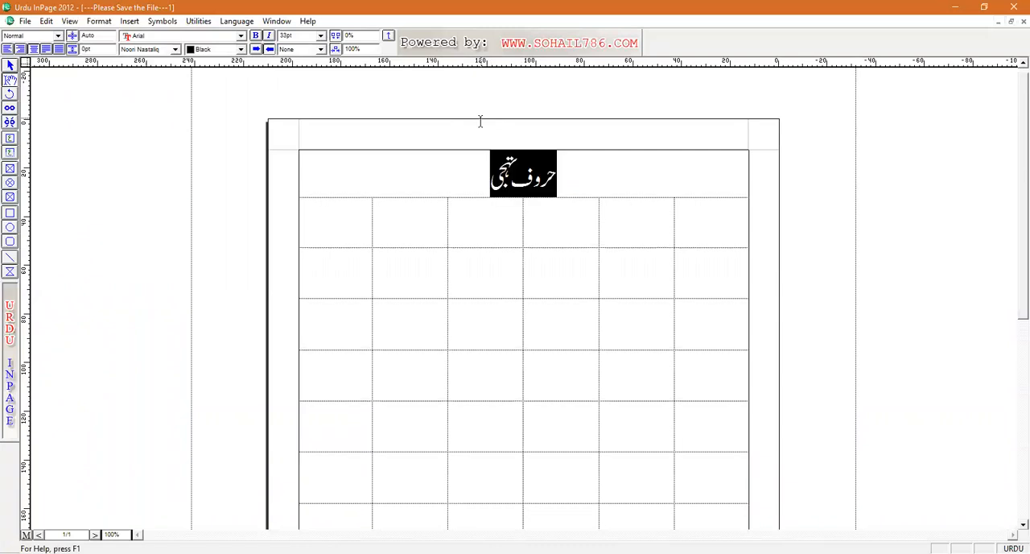
pyautogui.press('F12')
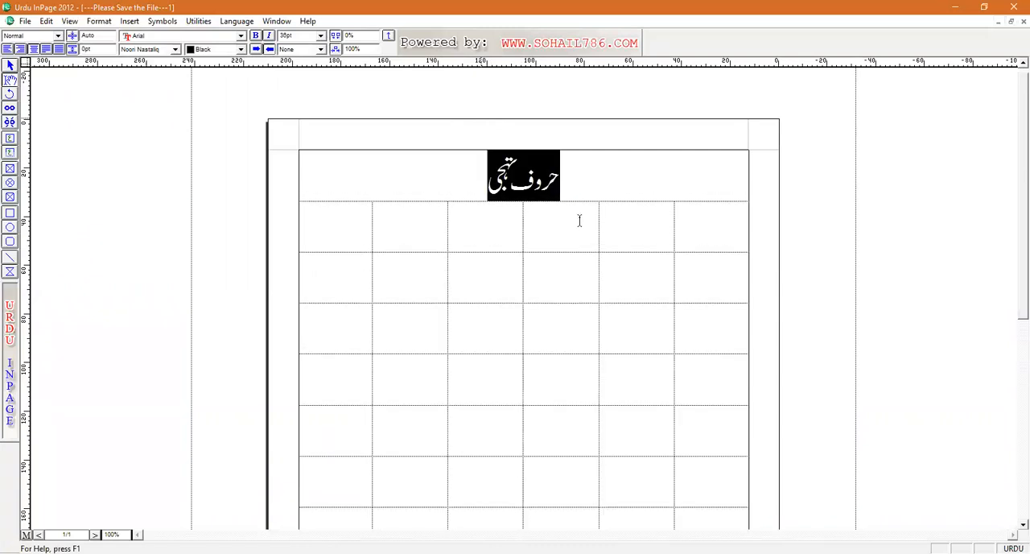
# Step: Fill the table's first row from right to left with the letters ا, آ, ب, پ, ت and ٹ
pyautogui.click(702, 215)
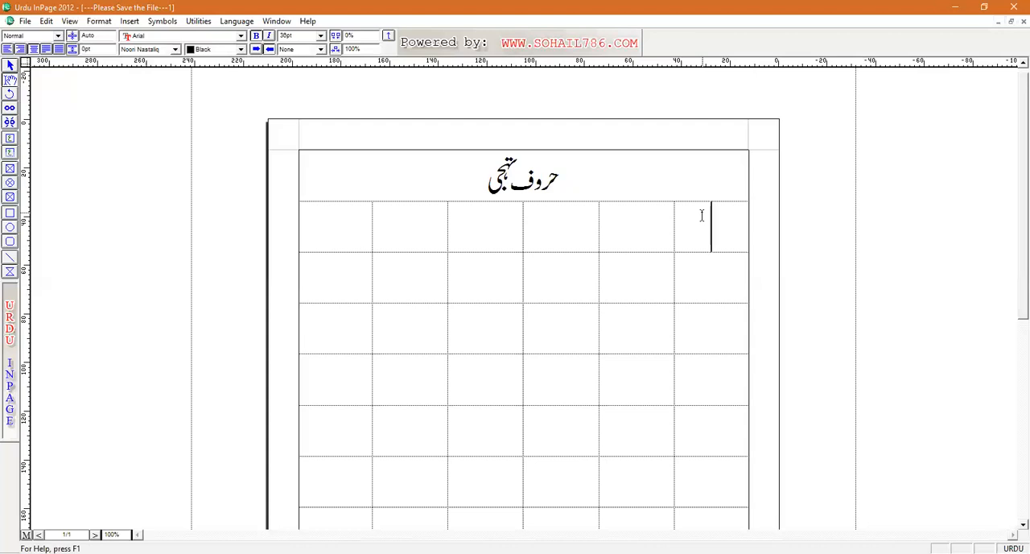
pyautogui.write('ا')
pyautogui.press('Tab')
pyautogui.write('ُ')
pyautogui.press('BackSpace')
pyautogui.write('آ')
pyautogui.press('Tab')
pyautogui.write('ب')
pyautogui.press('Tab')
pyautogui.write('پ')
pyautogui.press('Tab')
pyautogui.write('ت')
pyautogui.press('Tab')
pyautogui.write('ٹ')
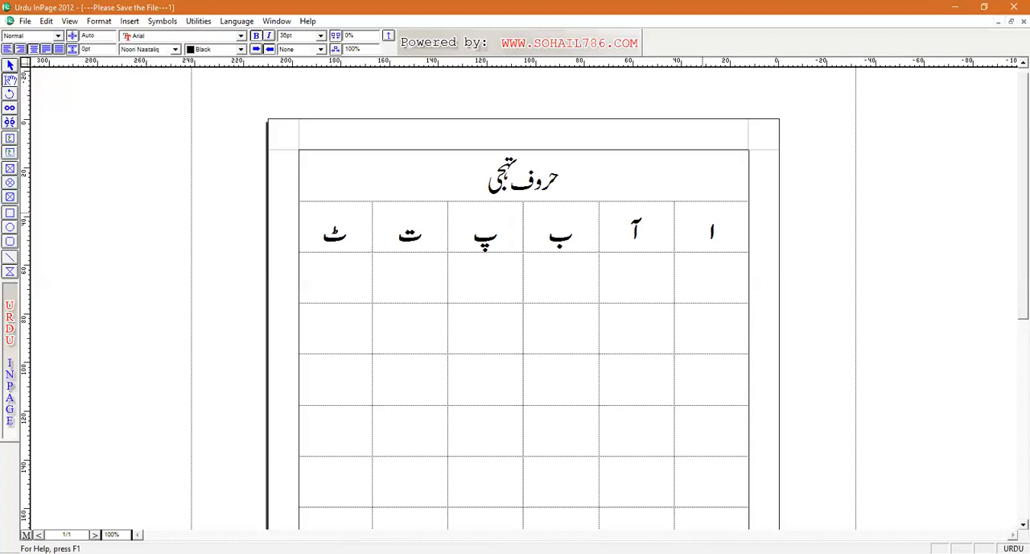
# Step: Apply a solid black border to the cells of the table's second and third rows
pyautogui.moveTo(723, 279); pyautogui.dragTo(327, 333)
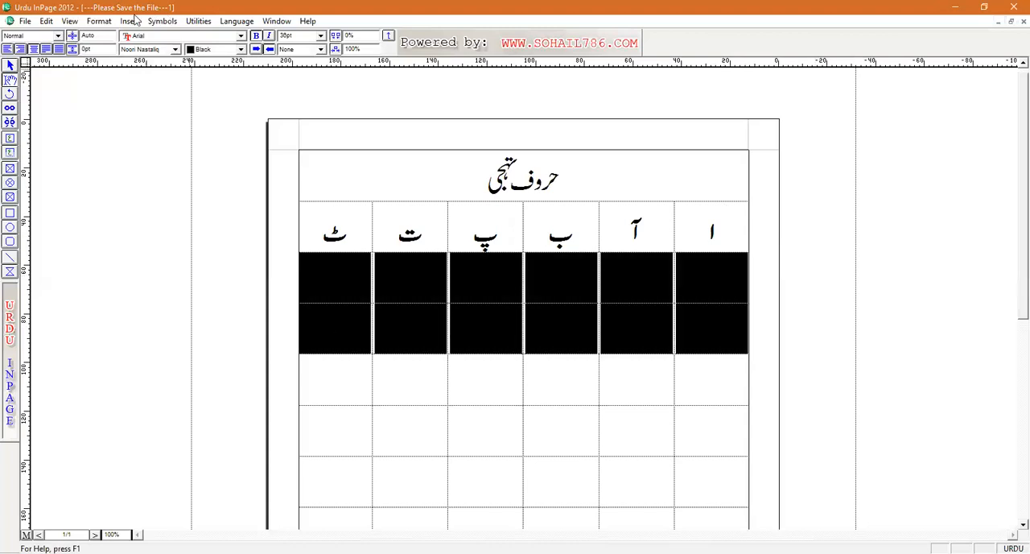
pyautogui.click(98, 22)
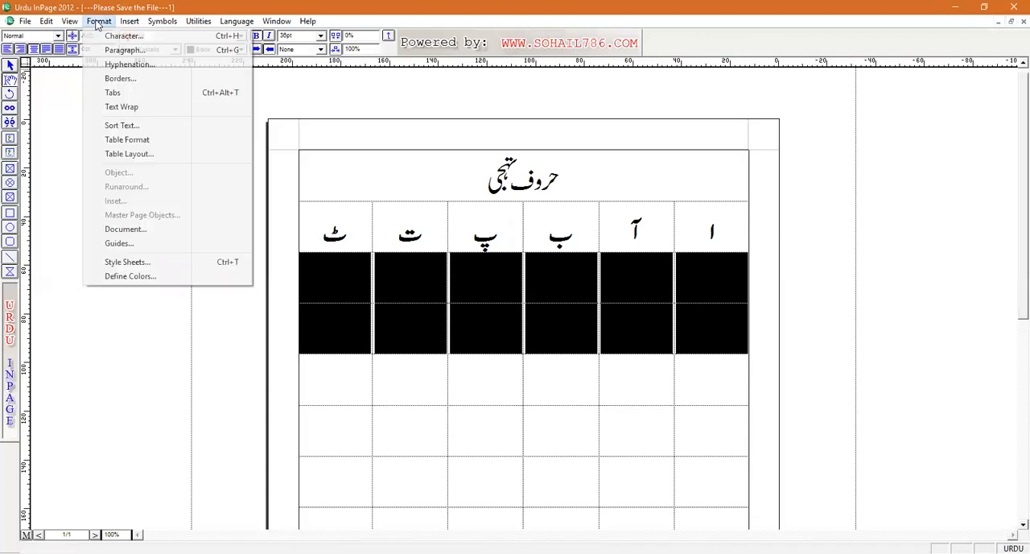
pyautogui.click(129, 154)
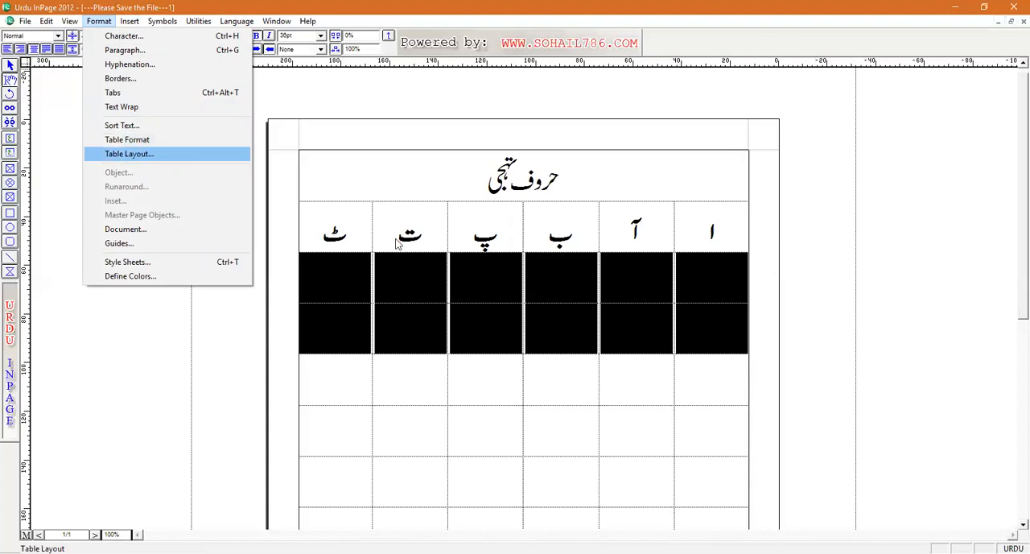
pyautogui.click(545, 234)
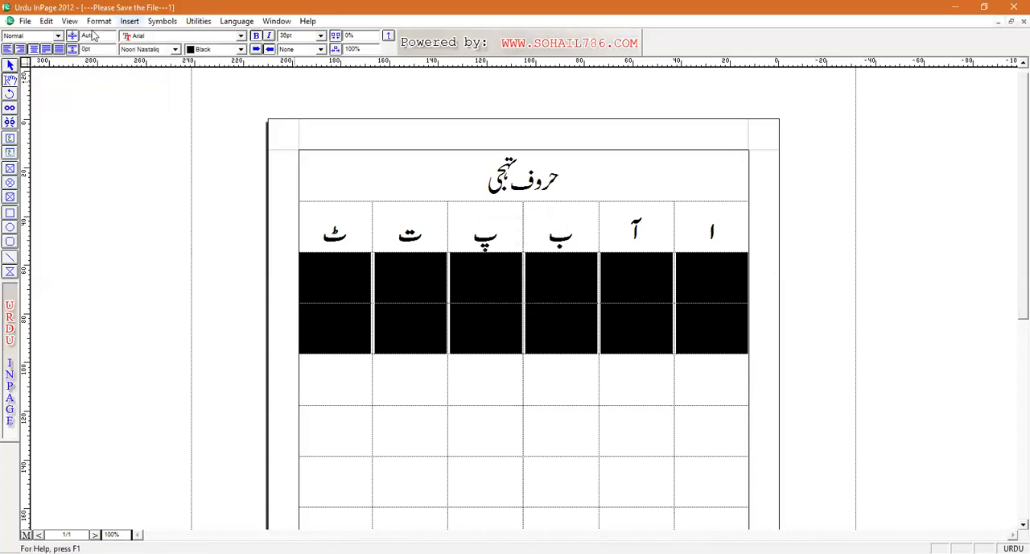
pyautogui.click(98, 22)
pyautogui.click(137, 140)
pyautogui.click(482, 300)
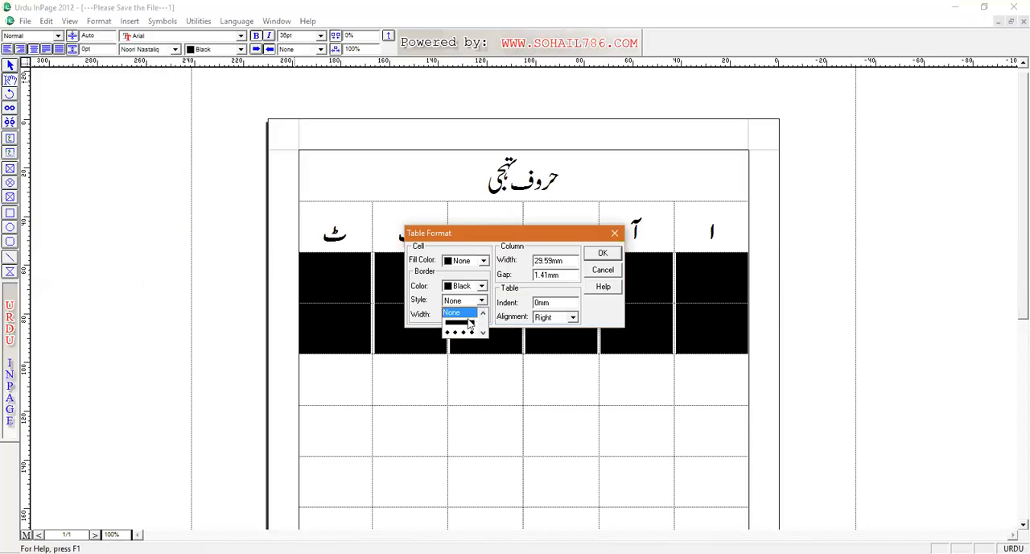
pyautogui.click(460, 323)
pyautogui.click(599, 256)
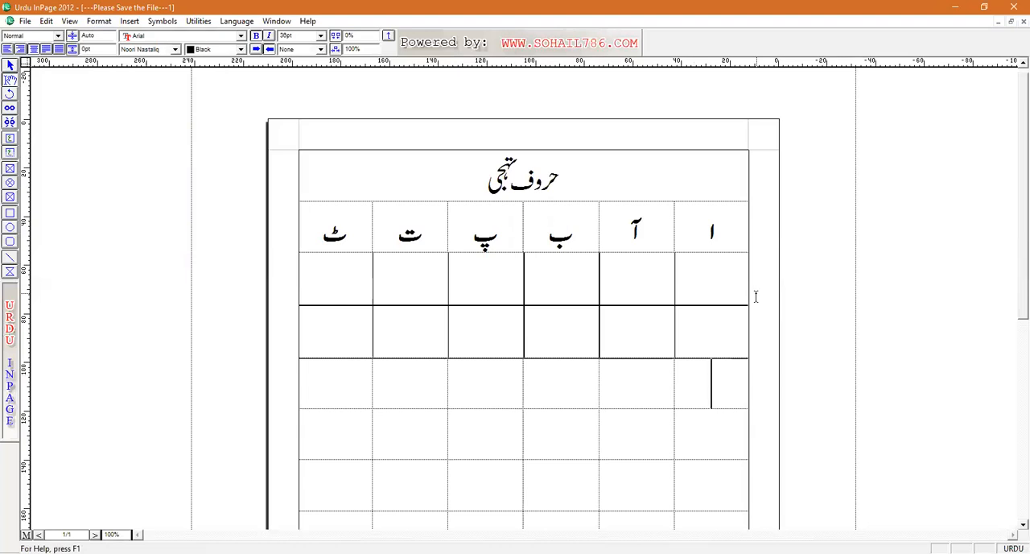
# Step: Set the border style of the second and third table rows back to None
pyautogui.moveTo(732, 280); pyautogui.dragTo(297, 318)
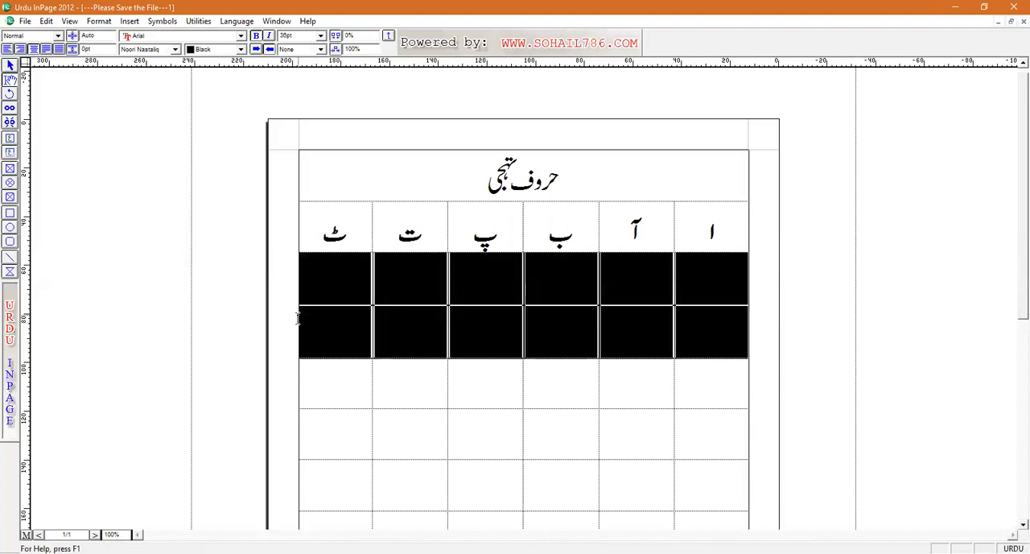
pyautogui.click(101, 23)
pyautogui.click(134, 142)
pyautogui.click(483, 314)
pyautogui.click(483, 313)
pyautogui.click(460, 313)
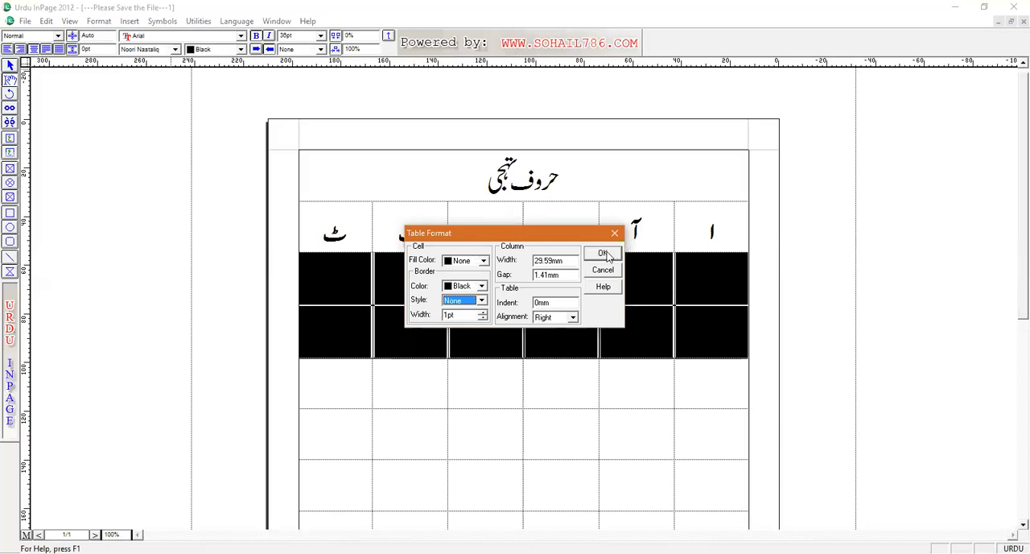
pyautogui.click(605, 255)
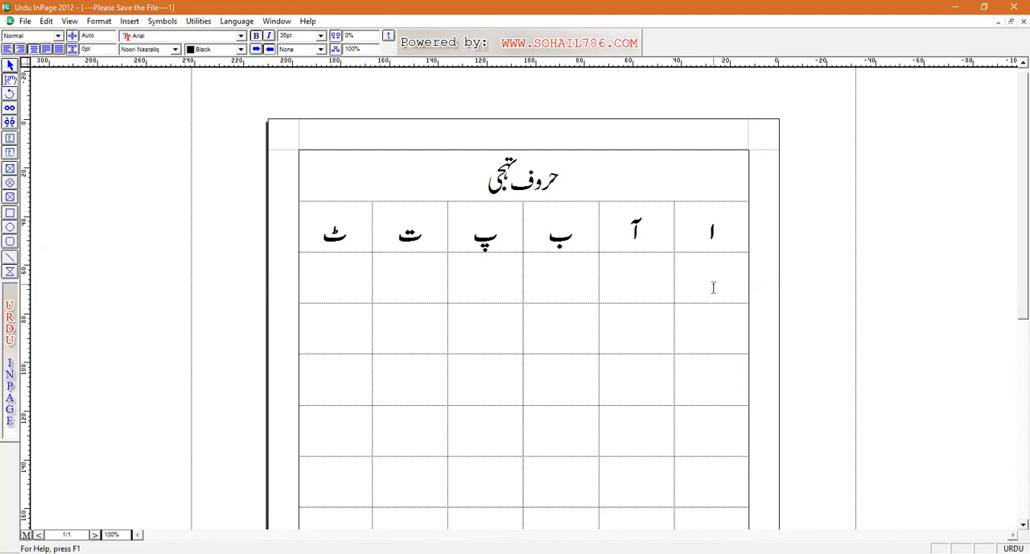
# Step: Fill the table's second row from right to left with the letters ث, ج, چ, ح, خ and د
pyautogui.write('ش')
pyautogui.press('Tab')
pyautogui.write('ج')
pyautogui.press('Tab')
pyautogui.write('چ')
pyautogui.press('Tab')
pyautogui.write('ح')
pyautogui.press('Tab')
pyautogui.write('خ')
pyautogui.press('Tab')
pyautogui.write('د')
# Step: Fill the table's third row from right to left with the letters ڈ, ذ, ر, ڑ, ژ and س
pyautogui.press('Tab')
pyautogui.press('Right')
pyautogui.press('Right')
pyautogui.press('Right')
pyautogui.press('Right')
pyautogui.press('Right')
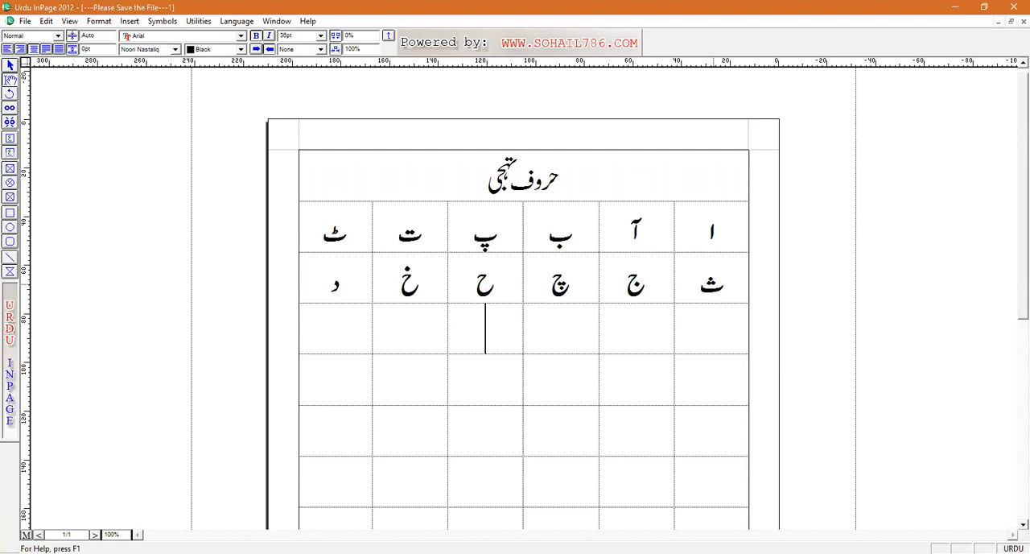
pyautogui.write('ڈ')
pyautogui.press('Tab')
pyautogui.write('ذ')
pyautogui.press('Tab')
pyautogui.write('ر')
pyautogui.press('Tab')
pyautogui.write('ڑ')
pyautogui.press('Tab')
pyautogui.write('ژ')
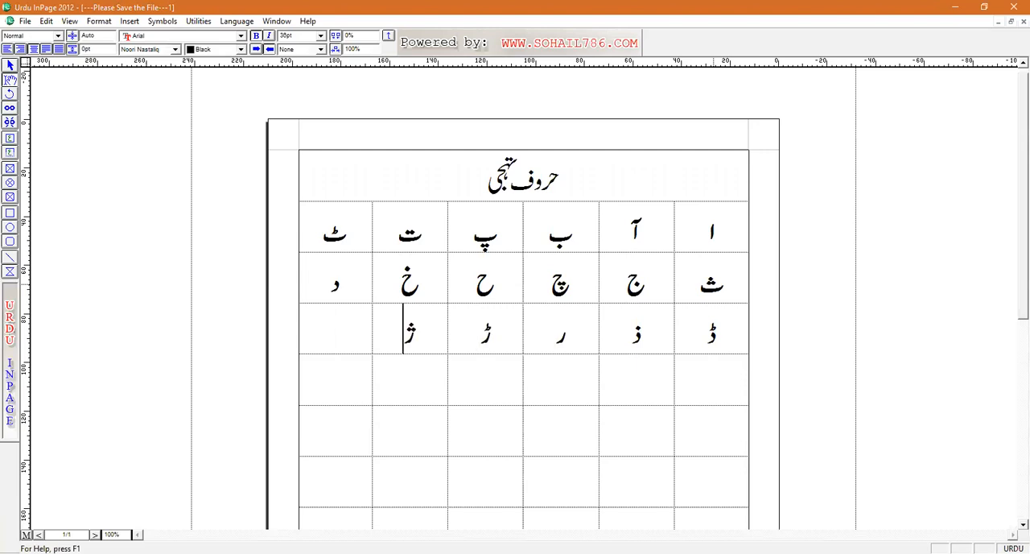
pyautogui.press('Tab')
pyautogui.write('س')
# Step: Fill the table's fourth row from right to left with the letters ش, ص, ض, ط, ظ and ع
pyautogui.press('Down')
pyautogui.press('Right')
pyautogui.press('Right')
pyautogui.press('Right')
pyautogui.press('Right')
pyautogui.press('Right')
pyautogui.press('Right')
pyautogui.press('Down')
pyautogui.press('Left')
pyautogui.press('Left')
pyautogui.press('Up')
pyautogui.press('Right')
pyautogui.write('ش')
pyautogui.press('Tab')
pyautogui.press('Left')
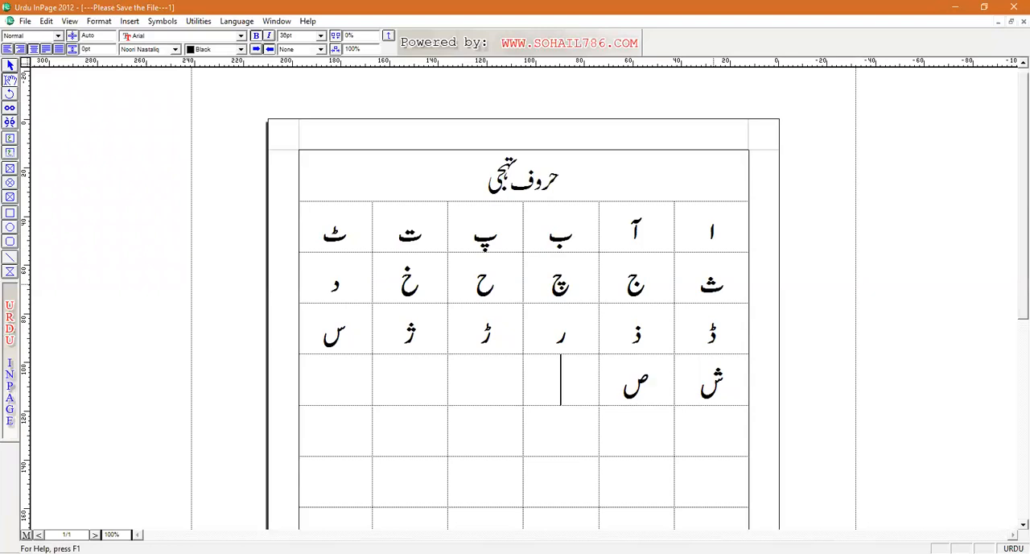
pyautogui.write('ض')
pyautogui.press('Down')
pyautogui.press('Up')
pyautogui.press('Left')
pyautogui.write('ط')
pyautogui.press('Left')
pyautogui.write('ظ')
pyautogui.press('Left')
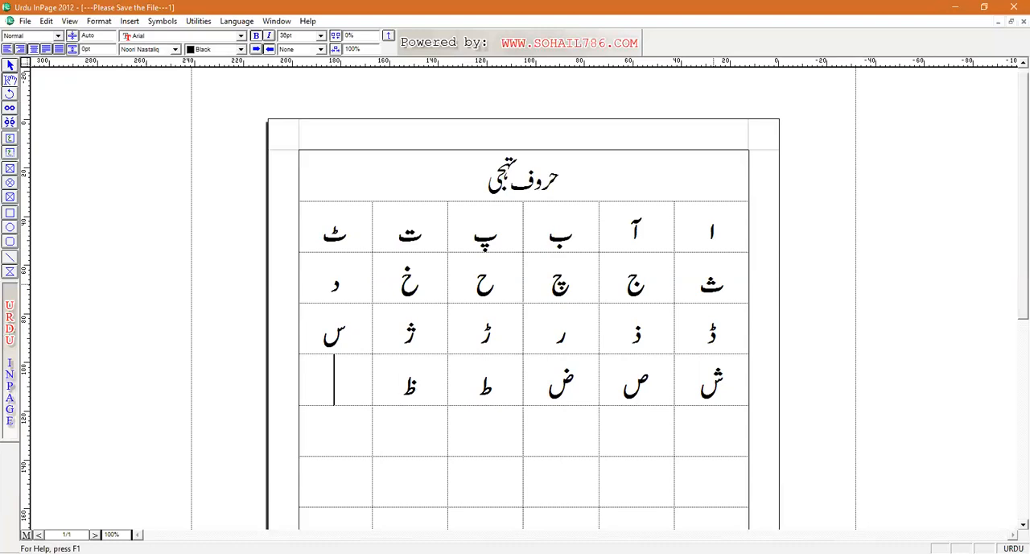
pyautogui.write('ع')
# Step: Fill the table's fifth row from right to left with the letters غ, ف, ق, ک, گ and ل
pyautogui.press('Down')
pyautogui.press('Right')
# Step: Fill the table's sixth row from right to left with the letters م, ن, و, ہ, ء and ی
pyautogui.press('Right')
pyautogui.press('Right')
pyautogui.press('Right')
pyautogui.press('Right')
pyautogui.write('غ')
pyautogui.press('Left')
pyautogui.write('ف')
pyautogui.press('Left')
pyautogui.write('ق')
pyautogui.press('Left')
pyautogui.write('ک')
pyautogui.press('Left')
pyautogui.write('گ')
pyautogui.press('Left')
pyautogui.write('ل')
pyautogui.press('Down')
pyautogui.press('Right')
pyautogui.press('Right')
pyautogui.press('Right')
pyautogui.press('Right')
pyautogui.press('Right')
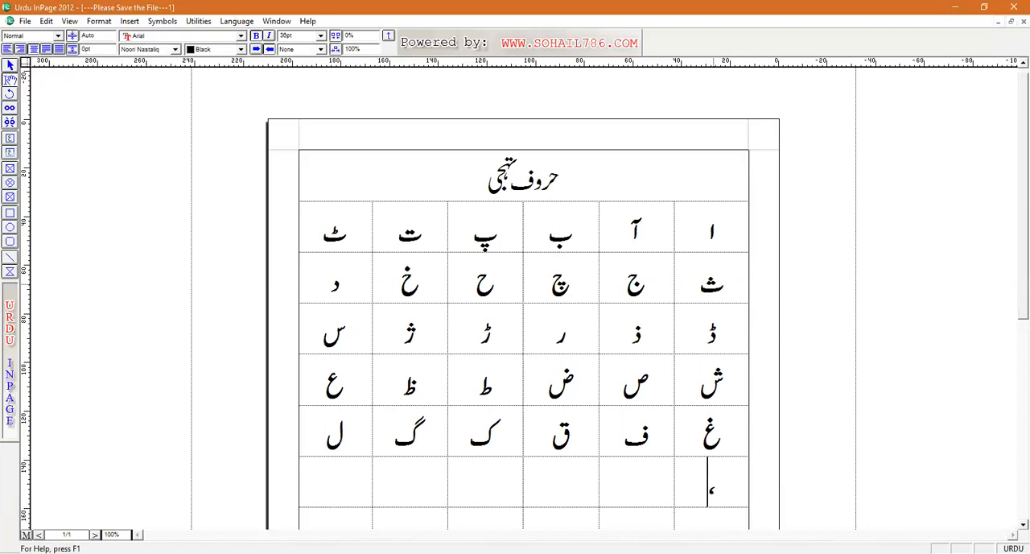
pyautogui.write('م')
pyautogui.scroll(-2, 713, 288)
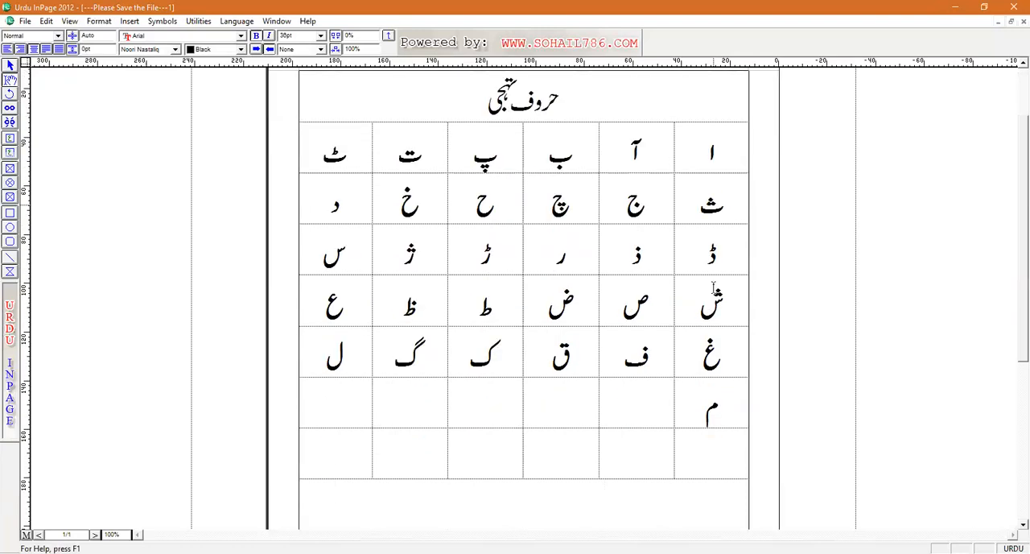
pyautogui.press('Down')
pyautogui.press('Up')
pyautogui.press('Left')
pyautogui.write('ن')
pyautogui.press('Left')
pyautogui.write('و')
pyautogui.press('Left')
pyautogui.write('ه')
pyautogui.press('Left')
pyautogui.write('ء')
pyautogui.press('Left')
pyautogui.write('ی')
# Step: Enter the letter ے in the first (rightmost) cell of the table's last row
pyautogui.press('Down')
pyautogui.press('Right')
pyautogui.press('Right')
pyautogui.press('Right')
pyautogui.press('Right')
pyautogui.press('Right')
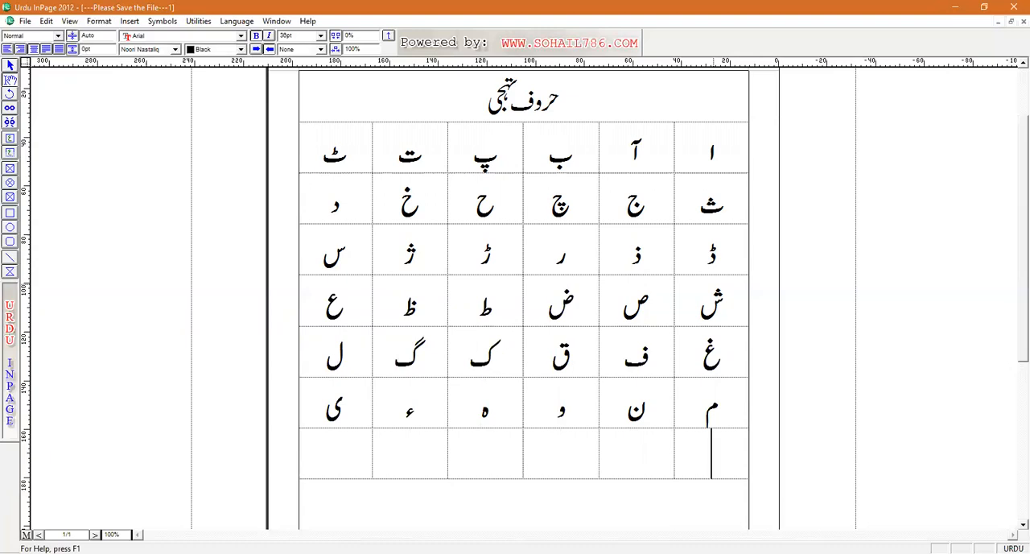
pyautogui.write('ے')
# Step: Place the cursor below the Urdu letter table and switch the typing language to English
pyautogui.scroll(-3, 845, 324)
pyautogui.click(655, 208)
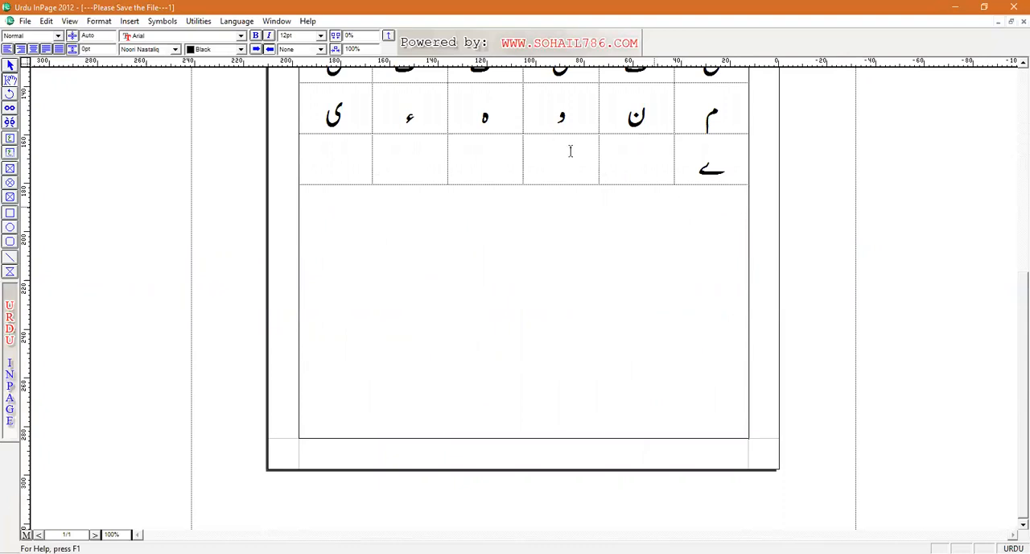
pyautogui.click(234, 22)
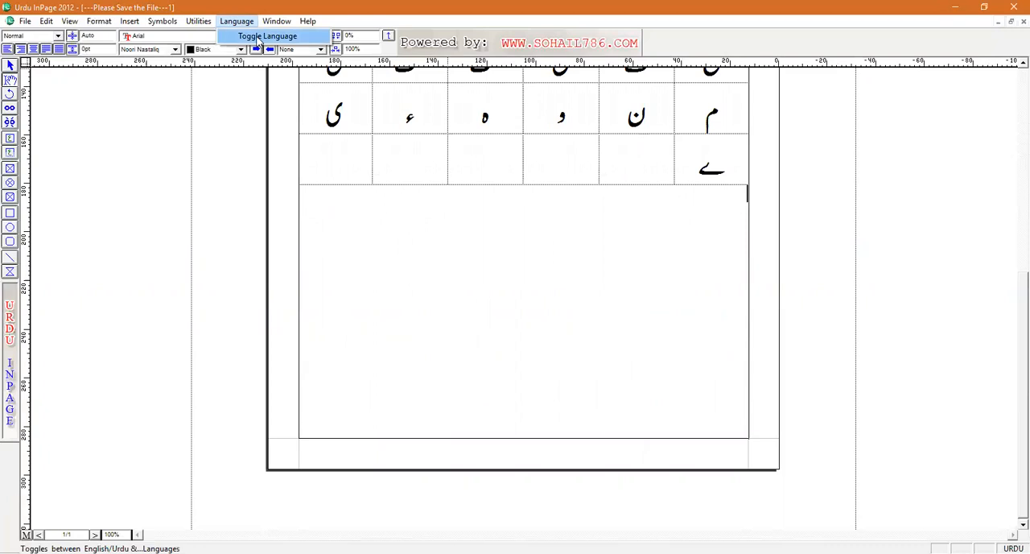
pyautogui.click(259, 36)
pyautogui.click(237, 21)
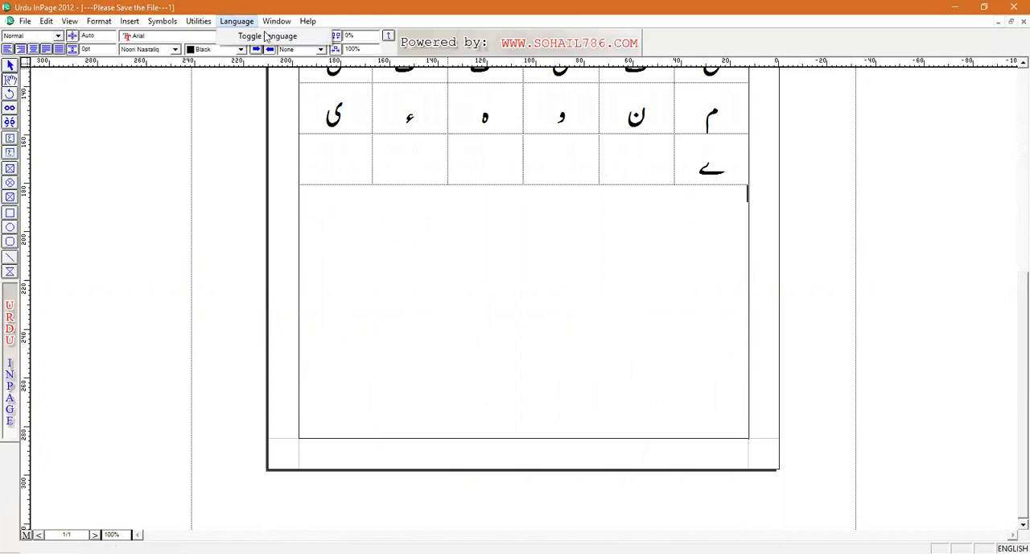
pyautogui.click(259, 36)
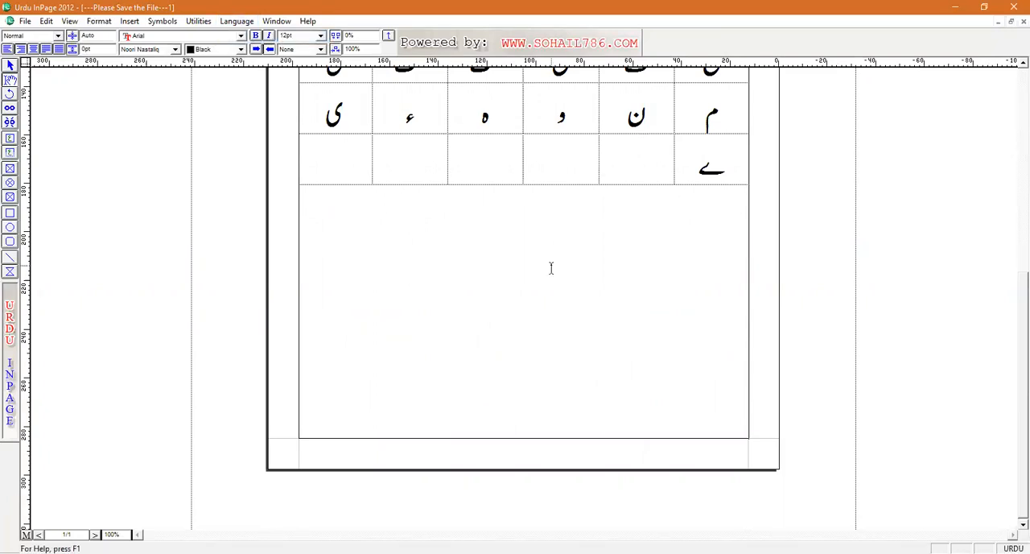
pyautogui.hotkey('ctrl', 'space')
# Step: Enter the heading ENGLISH ALPHABETS below the Urdu table, centre it and start a new line
pyautogui.write('NGLISH ALF')
pyautogui.write('HABETS')
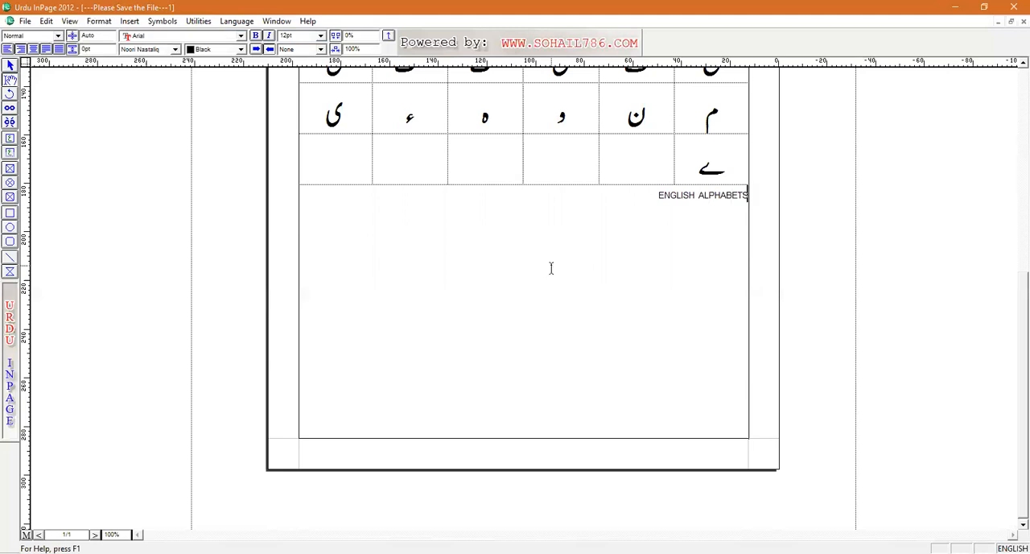
pyautogui.hotkey('ctrl', 'shift', 'c')
pyautogui.press('Return')
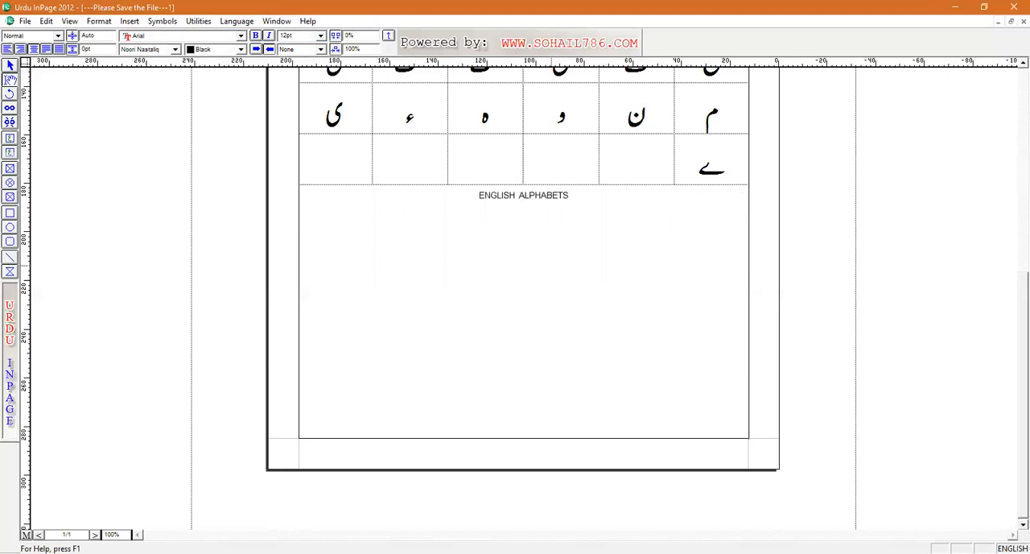
# Step: Insert a table of 6 rows and 5 columns on a left-aligned line below the English heading, with centred, bold cells
pyautogui.hotkey('ctrl', 'shift', 'l')
pyautogui.click(130, 21)
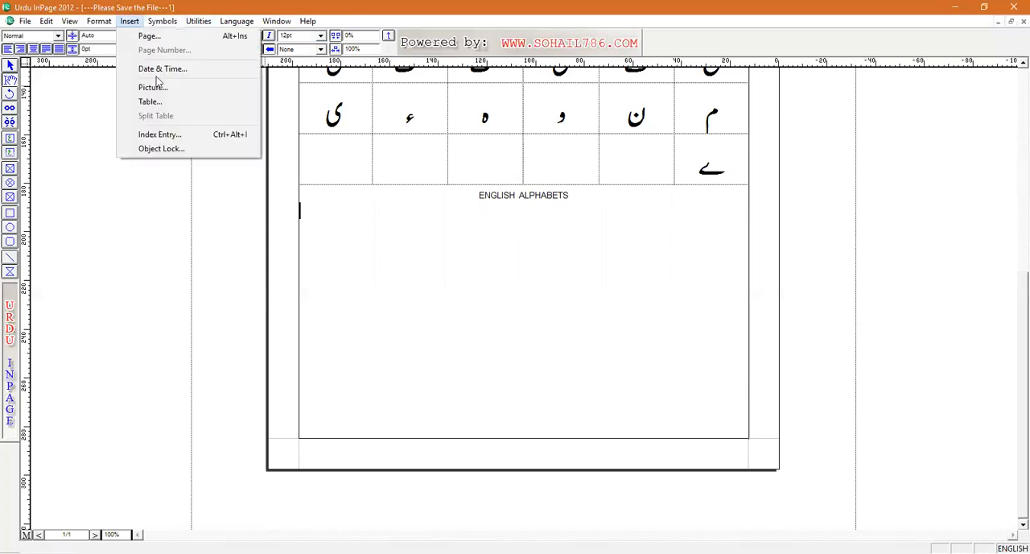
pyautogui.click(162, 107)
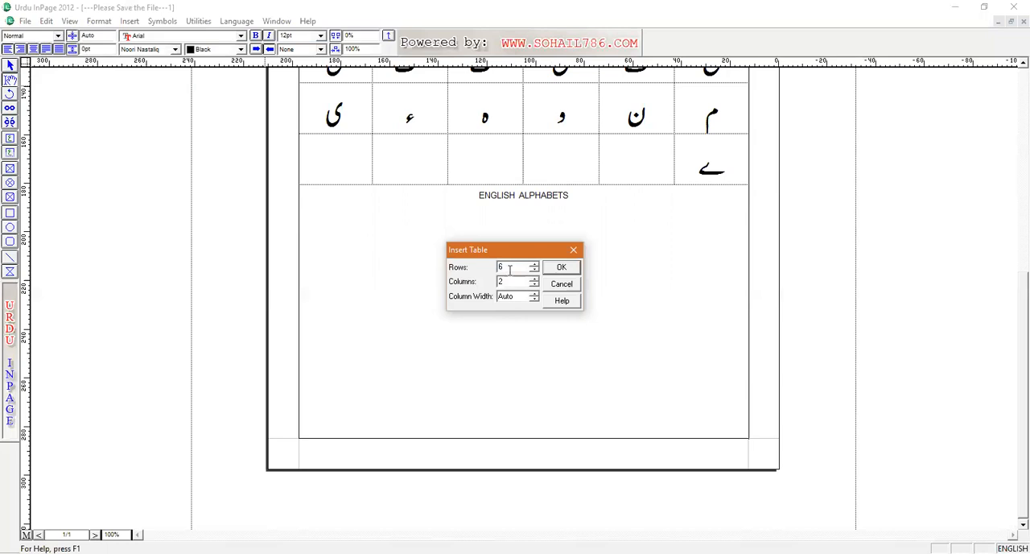
pyautogui.doubleClick(499, 279)
pyautogui.click(567, 270)
pyautogui.moveTo(345, 211); pyautogui.dragTo(626, 299)
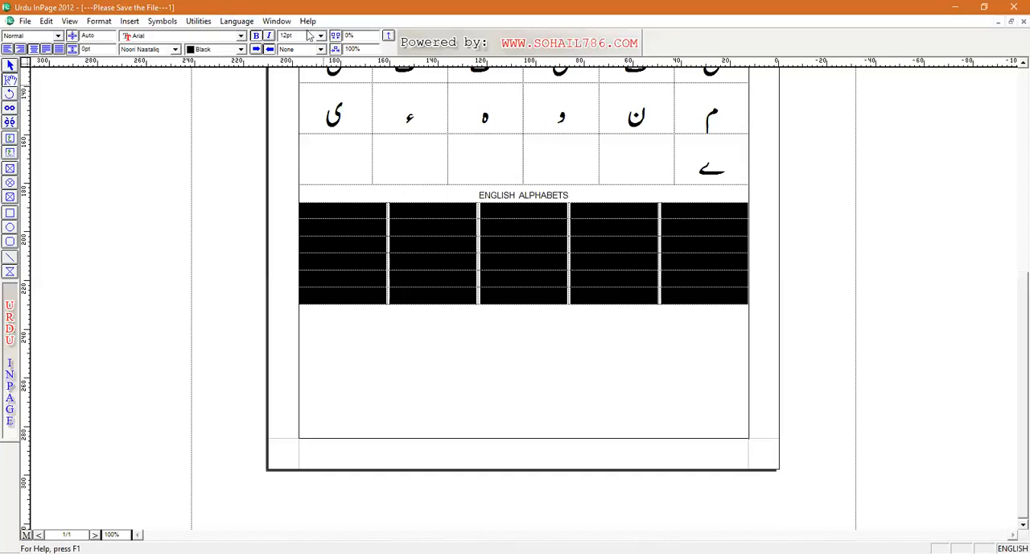
# Step: Fill the English table's first row from left to right with the capital letters A, B, C, D and E
pyautogui.click(362, 213)
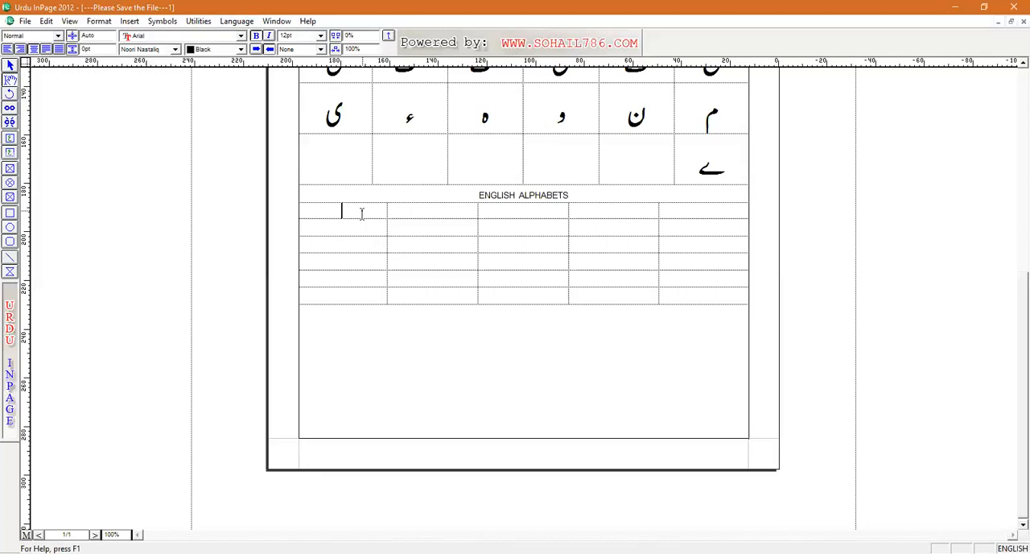
pyautogui.press('capslock')
pyautogui.click(444, 212)
pyautogui.write('B')
pyautogui.click(526, 211)
pyautogui.write('C')
pyautogui.click(589, 212)
pyautogui.click(692, 216)
pyautogui.write('E')
# Step: Fill the English table's second row from left to right with the letters F, G, H, I and J
pyautogui.click(374, 227)
pyautogui.write('F')
pyautogui.click(454, 230)
pyautogui.write('G')
pyautogui.press('Tab')
pyautogui.write('H')
pyautogui.click(605, 231)
pyautogui.write('I')
pyautogui.click(694, 226)
# Step: Fill the English table's third row from left to right with the letters K, L, M, N and O
pyautogui.click(342, 247)
pyautogui.write('K')
pyautogui.click(424, 243)
pyautogui.write('L')
pyautogui.click(513, 242)
pyautogui.write('M ')
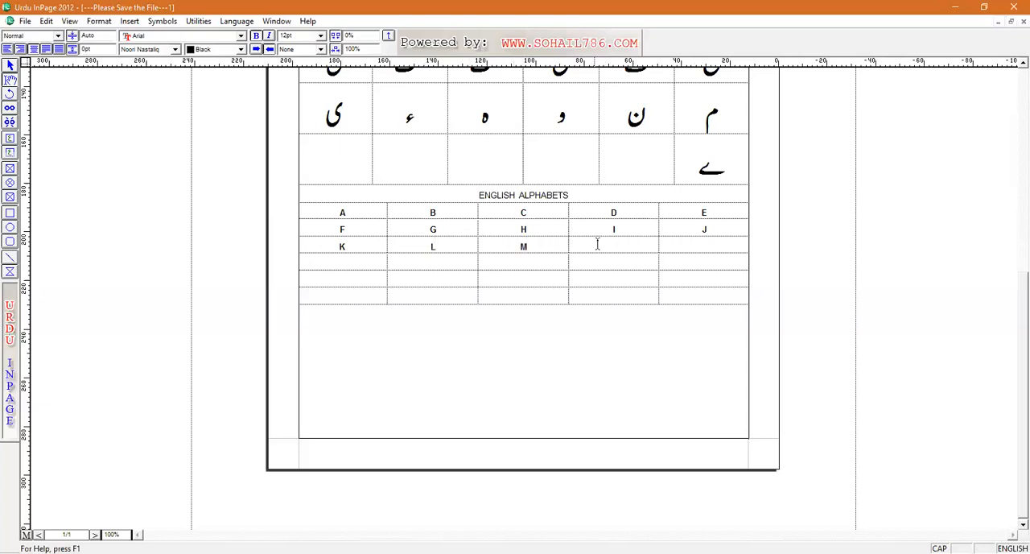
pyautogui.write('N')
pyautogui.click(680, 245)
pyautogui.write('O')
# Step: Fill the English table's fourth row from left to right with the letters P, Q, R, S and T
pyautogui.click(352, 257)
pyautogui.write('P')
pyautogui.click(472, 263)
pyautogui.write('Q')
pyautogui.click(538, 265)
pyautogui.write('R')
pyautogui.click(598, 259)
pyautogui.write('S')
pyautogui.write('T')
# Step: Fill the English table's fifth row with U, V, W, X and Y, and enter Z in the last row's first cell
pyautogui.click(363, 279)
pyautogui.write('U')
pyautogui.click(432, 279)
pyautogui.write('V')
pyautogui.click(516, 280)
pyautogui.write('W')
pyautogui.click(593, 279)
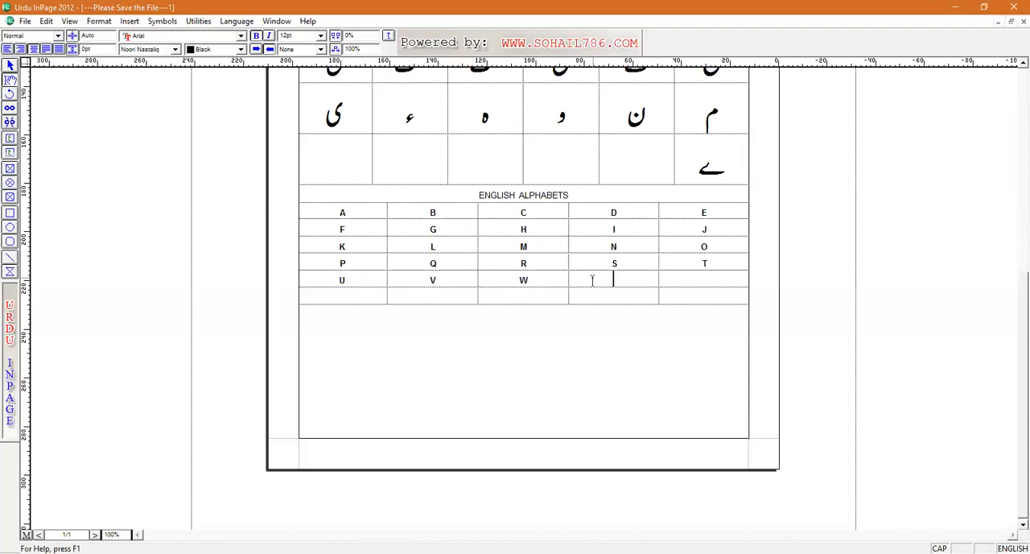
pyautogui.click(682, 282)
pyautogui.write('Y')
pyautogui.click(336, 299)
pyautogui.write('Z')
# Step: Enlarge the text in all cells of the English table to 23 pt
pyautogui.moveTo(704, 299); pyautogui.dragTo(601, 280)
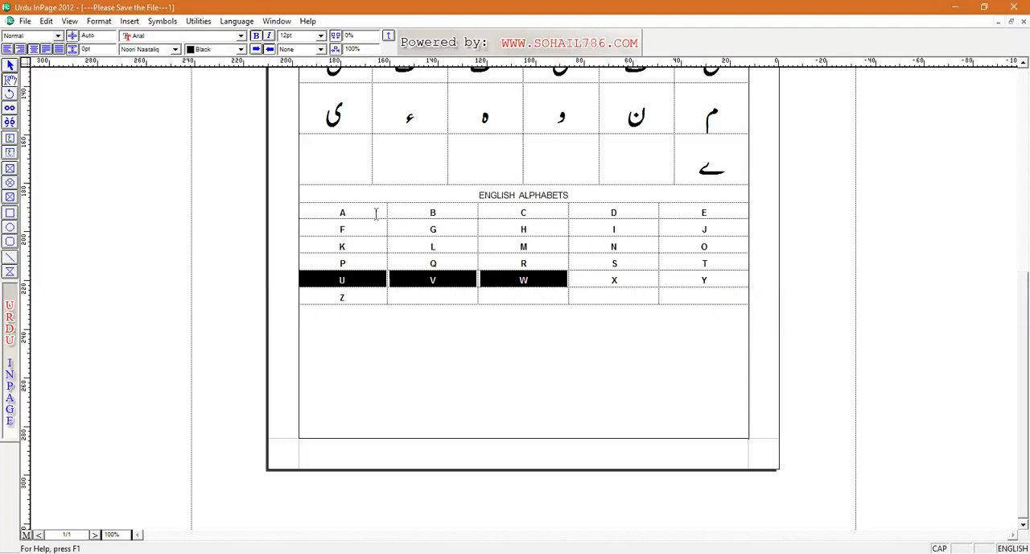
pyautogui.moveTo(332, 211); pyautogui.dragTo(674, 298)
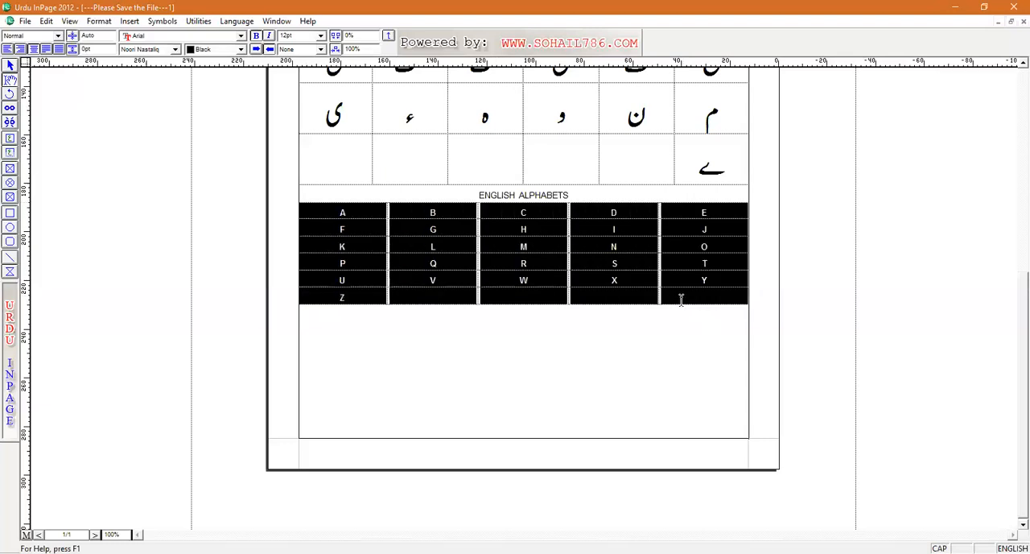
pyautogui.press('F12')
pyautogui.press('F12')
pyautogui.press('F12')
pyautogui.press('F12')
pyautogui.press('F12')
pyautogui.press('F12')
pyautogui.press('F12')
pyautogui.press('F12')
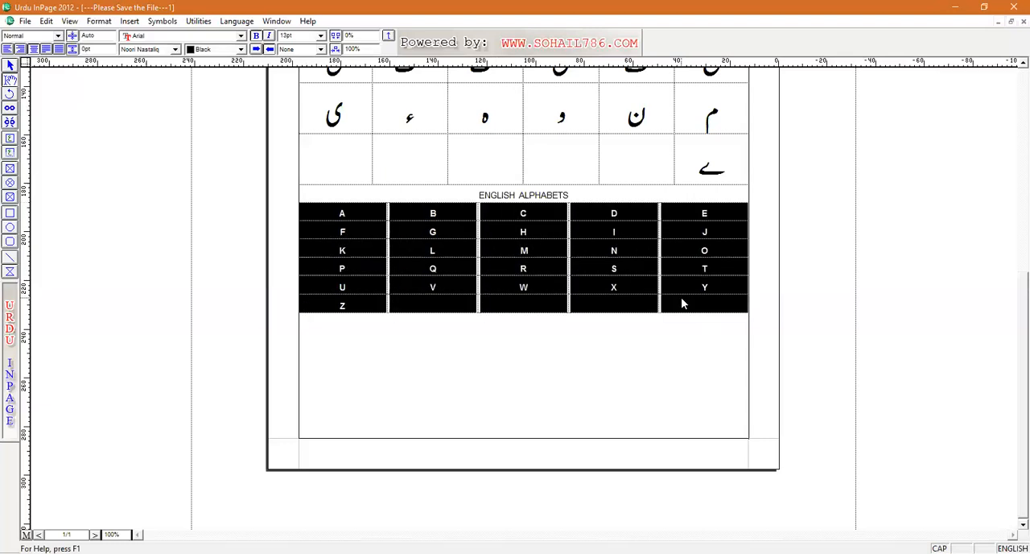
pyautogui.press('F12')
pyautogui.press('F12')
pyautogui.press('F12')
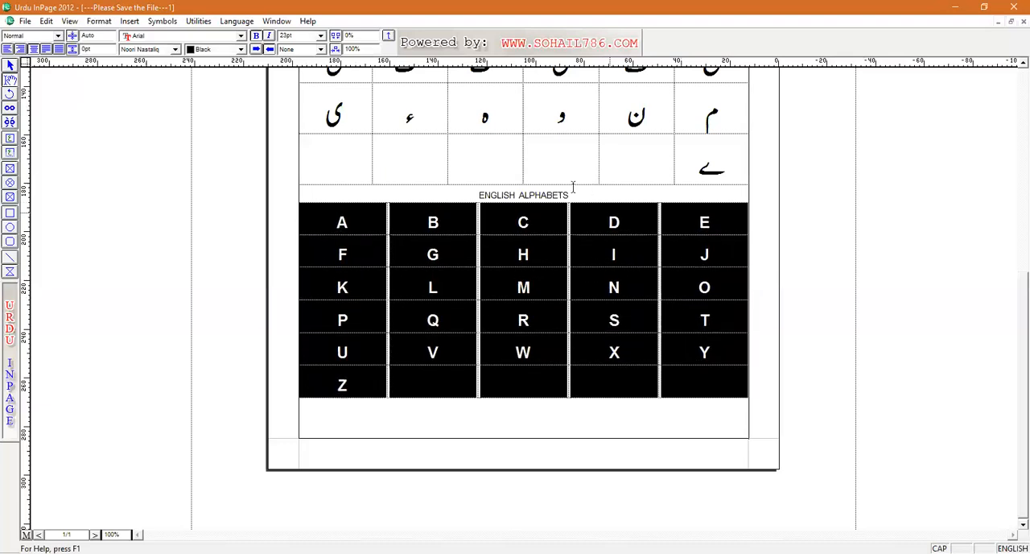
# Step: Make the ENGLISH ALPHABETS heading bold and enlarge it to 21 pt
pyautogui.moveTo(582, 198); pyautogui.dragTo(481, 197)
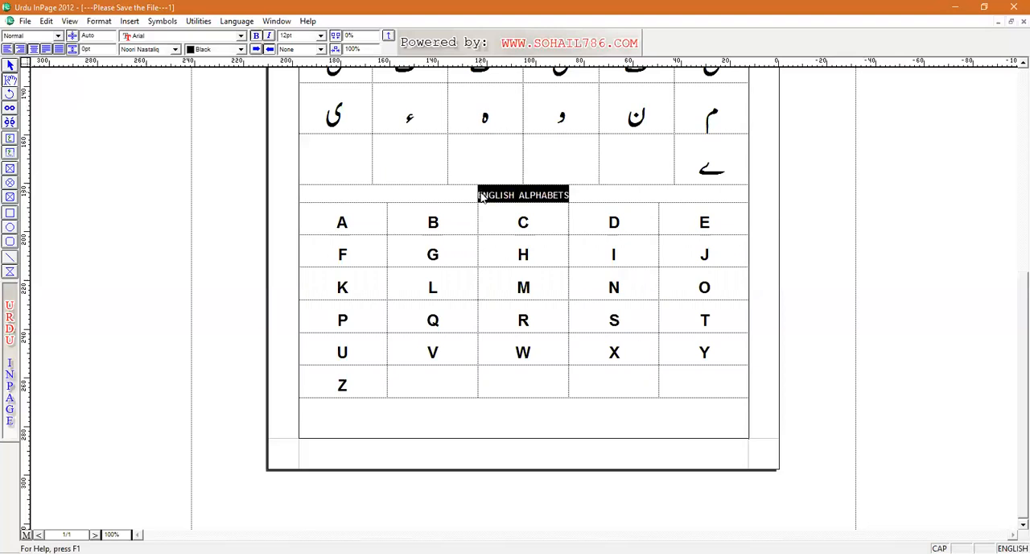
pyautogui.hotkey('ctrl', 'shift', '.')
pyautogui.hotkey('ctrl', 'shift', '.')
pyautogui.hotkey('ctrl', 'shift', '.')
pyautogui.hotkey('ctrl', 'shift', '.')
pyautogui.hotkey('ctrl', 'shift', '.')
pyautogui.hotkey('ctrl', 'shift', '.')
pyautogui.hotkey('ctrl', 'shift', '.')
pyautogui.hotkey('ctrl', 'shift', '.')
pyautogui.hotkey('ctrl', 'shift', '.')
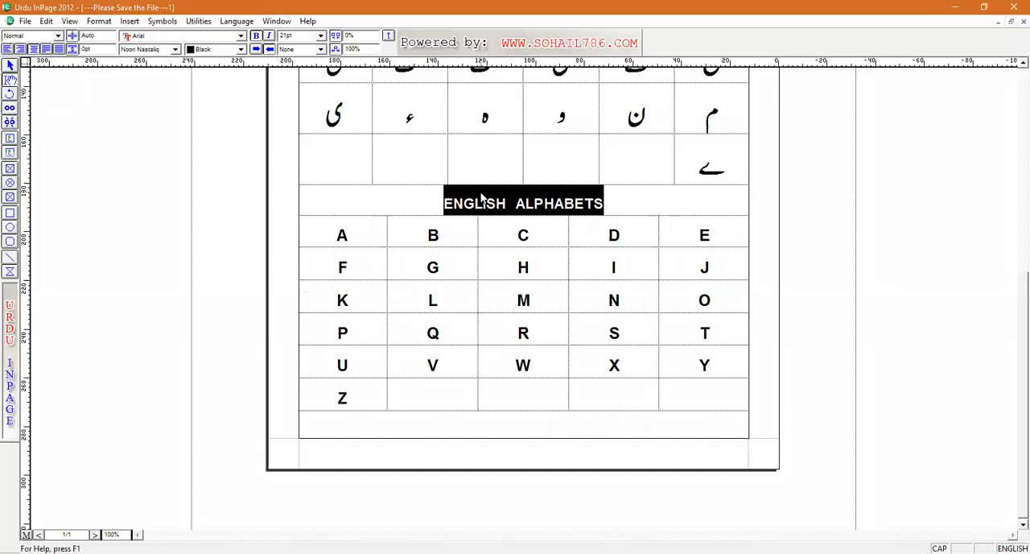
pyautogui.click(396, 389)
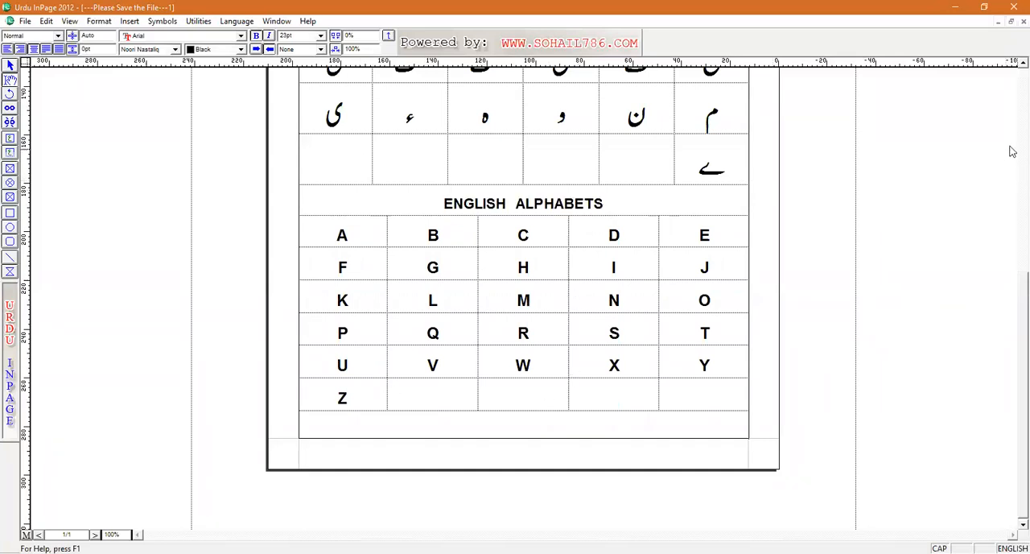
# Step: Colour the Urdu heading حروف تہجی at the start of the page red
pyautogui.scroll(5, 1013, 139)
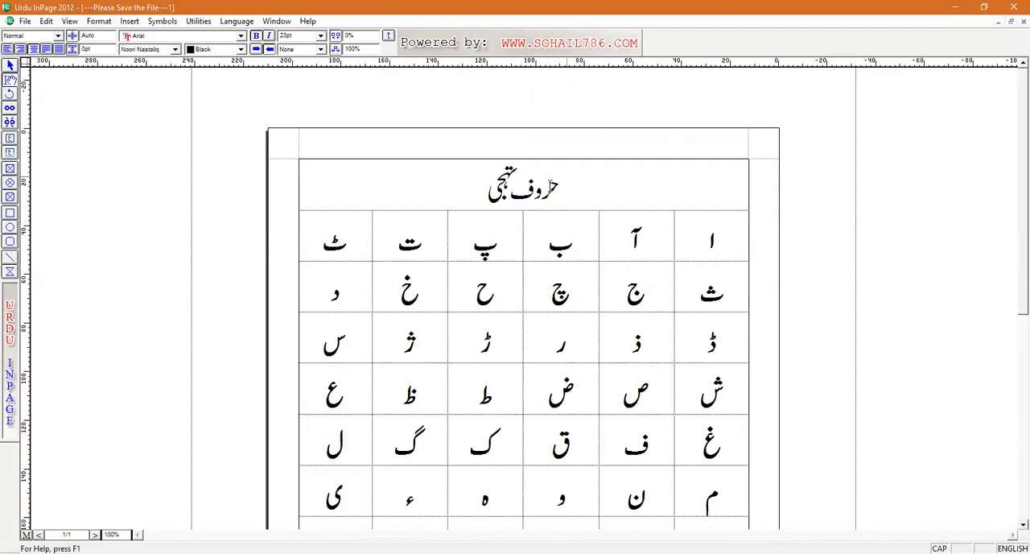
pyautogui.moveTo(560, 184); pyautogui.dragTo(489, 188)
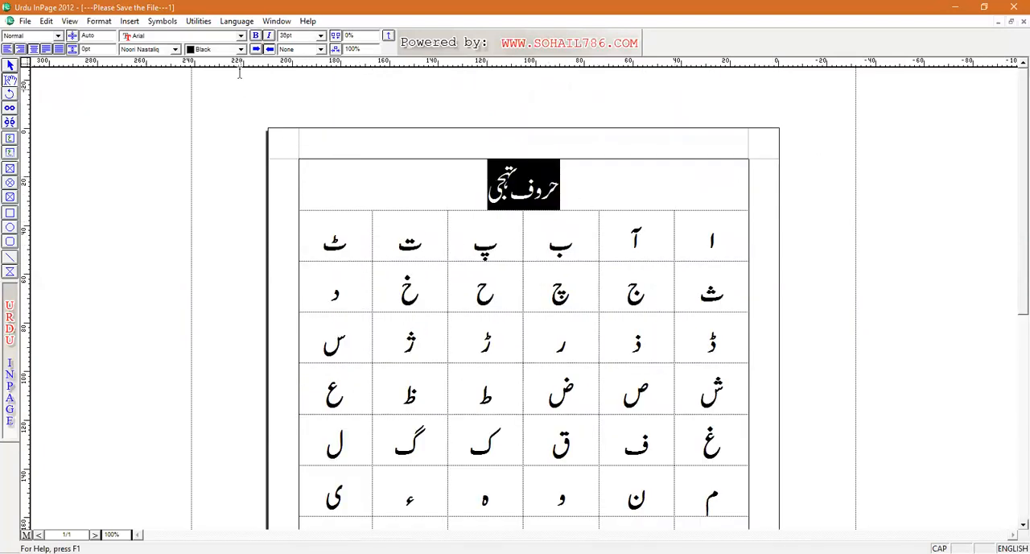
pyautogui.click(175, 49)
pyautogui.click(175, 49)
pyautogui.click(243, 50)
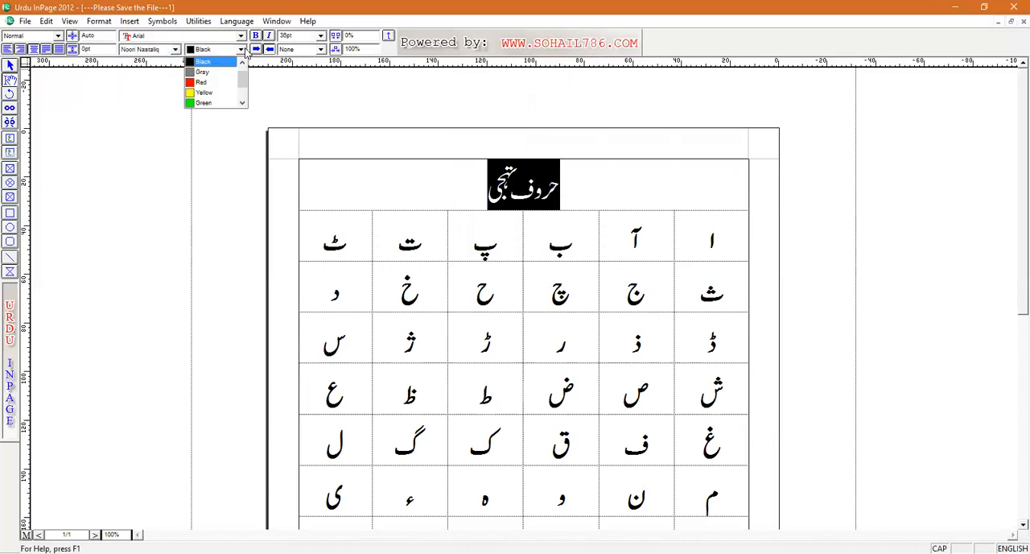
pyautogui.click(210, 84)
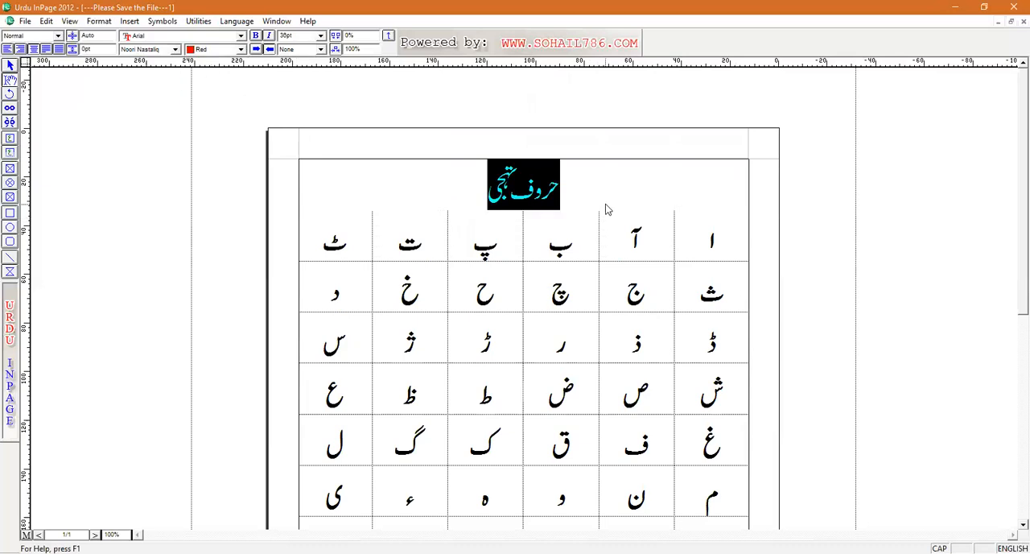
pyautogui.click(642, 232)
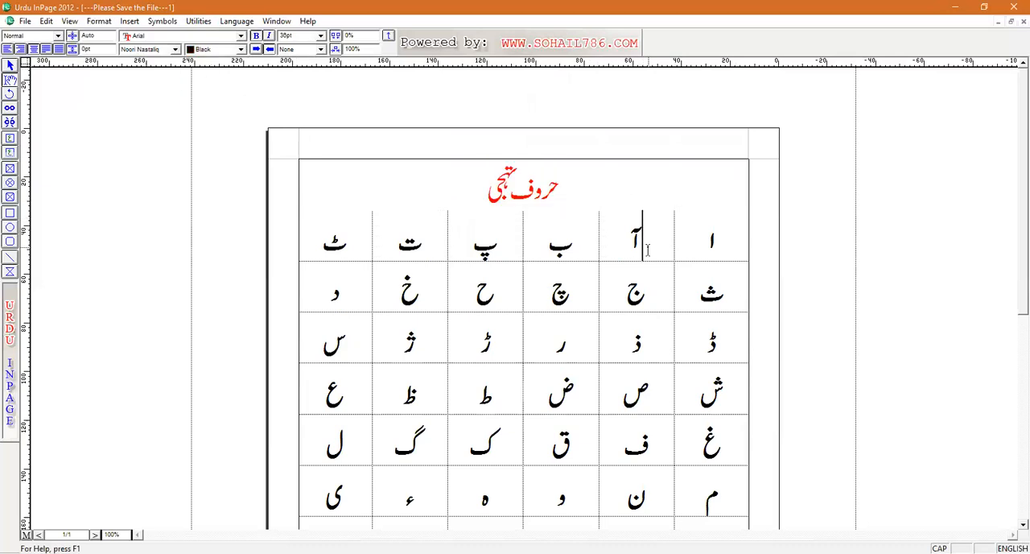
# Step: Set the font of the Urdu table's first row to Aasaar Persian
pyautogui.moveTo(735, 250); pyautogui.dragTo(314, 245)
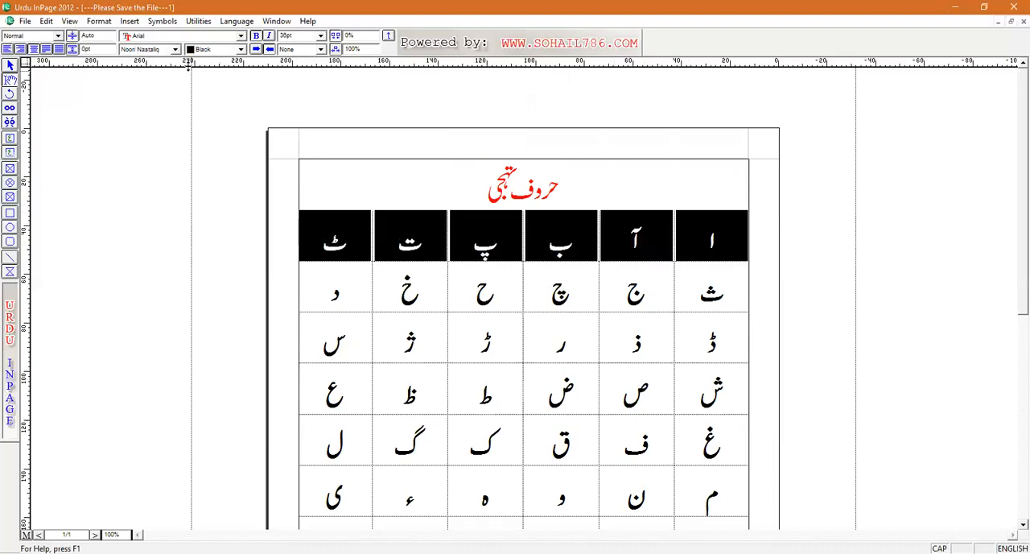
pyautogui.click(176, 50)
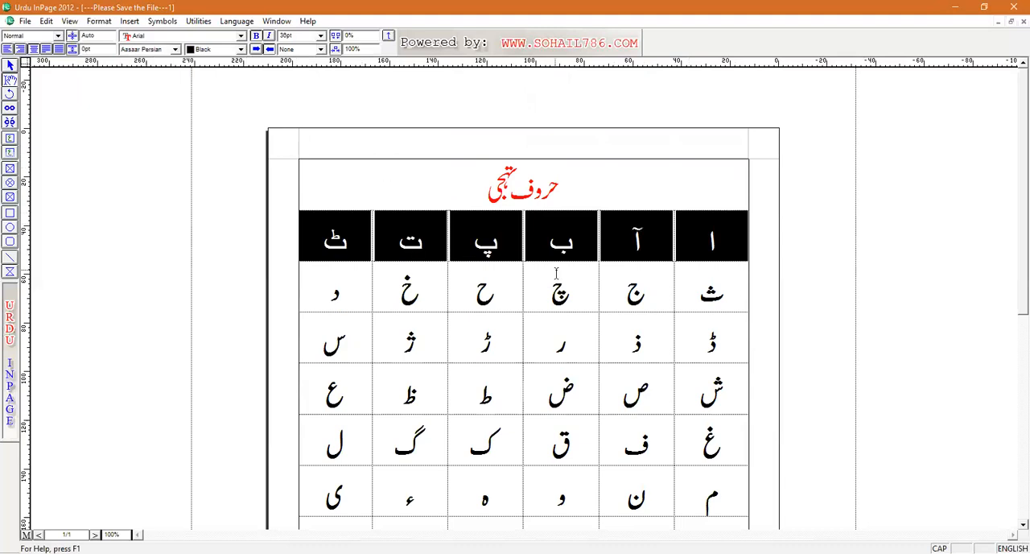
pyautogui.click(587, 289)
# Step: Set the font of the Urdu table's second row to Aswad Old
pyautogui.moveTo(724, 290); pyautogui.dragTo(296, 277)
pyautogui.click(175, 50)
pyautogui.click(159, 122)
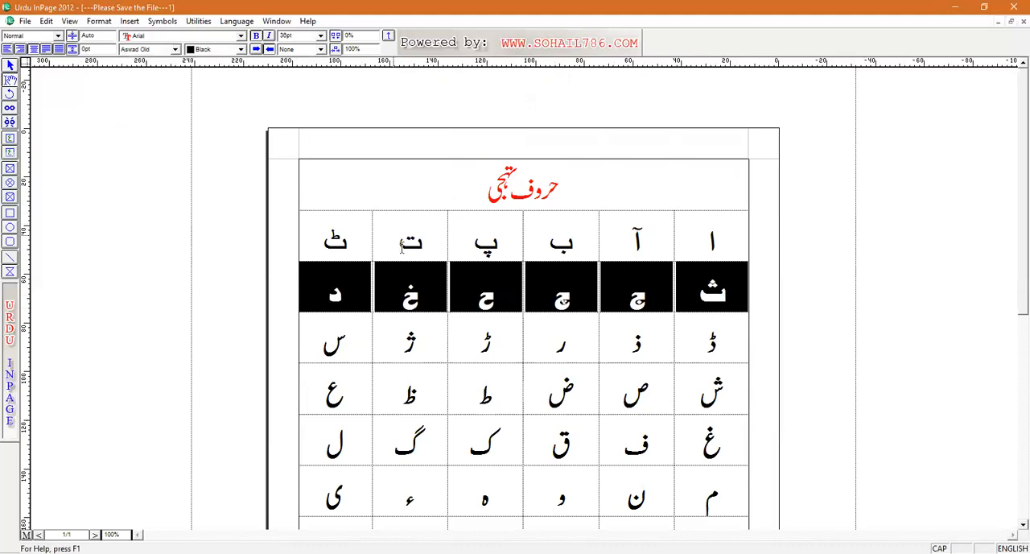
pyautogui.click(502, 359)
# Step: Try to set the font of the Urdu table's third row to Jaben Narrow
pyautogui.moveTo(735, 341); pyautogui.dragTo(321, 344)
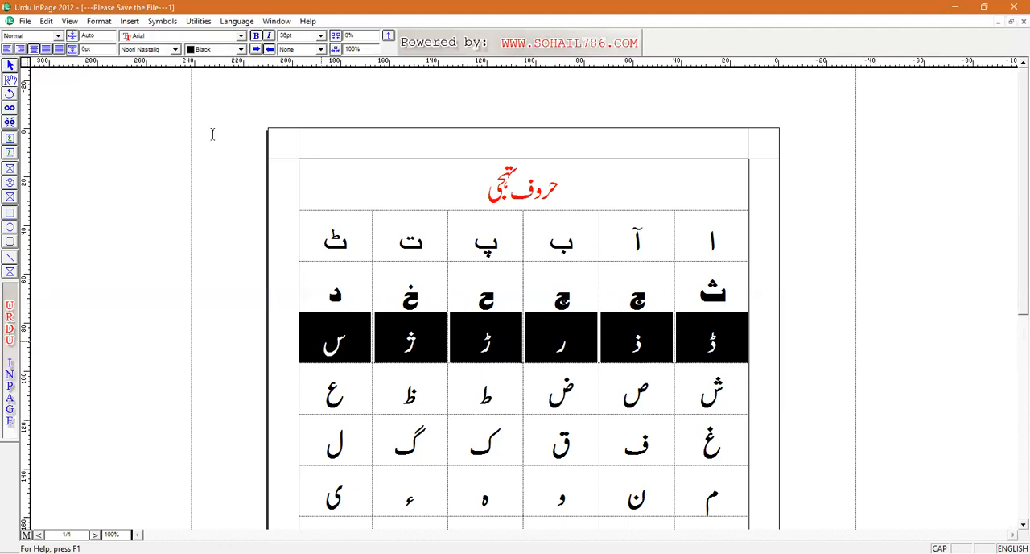
pyautogui.click(175, 49)
pyautogui.press('Down')
pyautogui.press('Down')
pyautogui.press('Down')
pyautogui.press('Down')
pyautogui.press('Down')
pyautogui.press('Down')
pyautogui.press('Down')
pyautogui.press('Down')
pyautogui.press('Down')
pyautogui.press('Down')
pyautogui.press('Down')
pyautogui.press('Down')
pyautogui.press('Down')
pyautogui.press('Down')
pyautogui.press('Down')
pyautogui.press('Down')
pyautogui.press('Down')
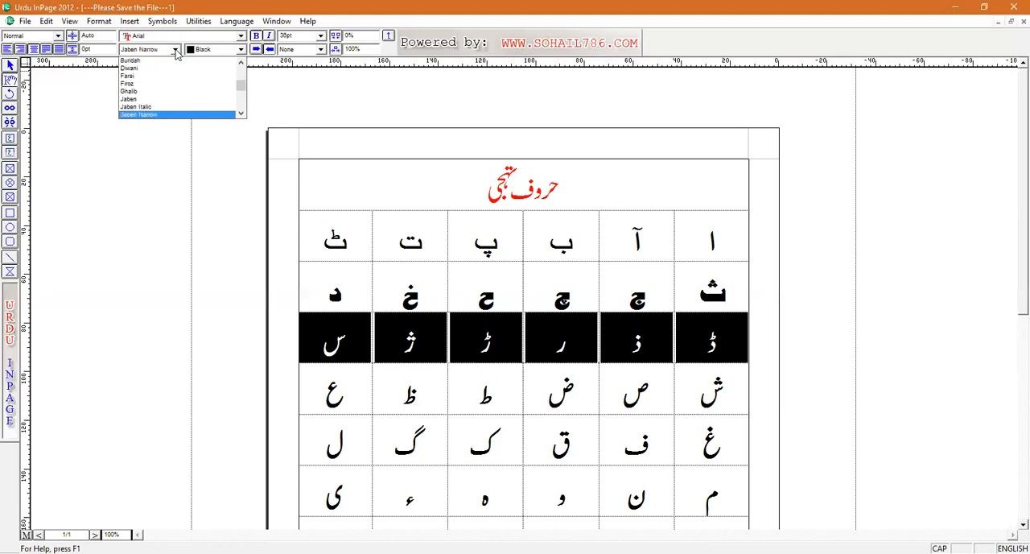
pyautogui.press('Return')
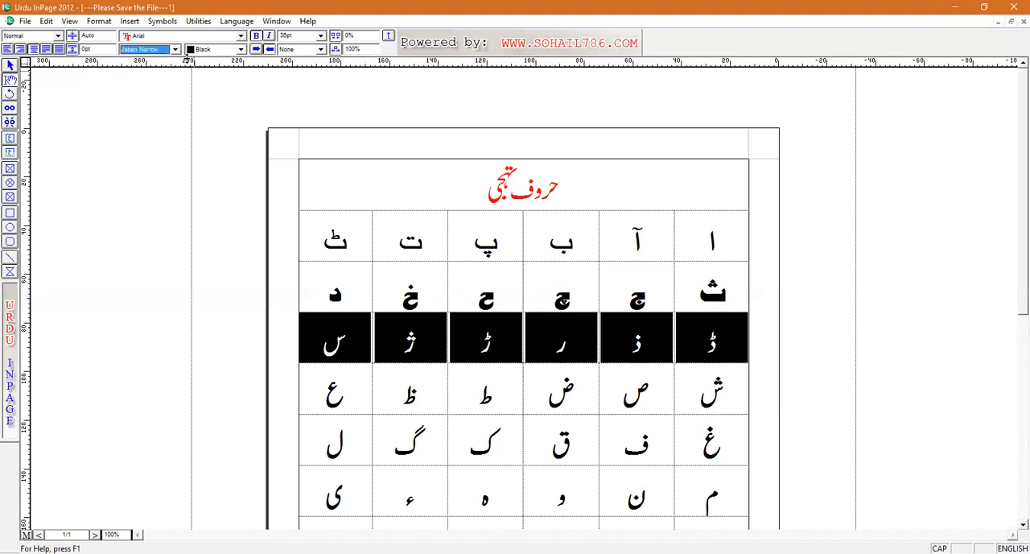
pyautogui.click(520, 293)
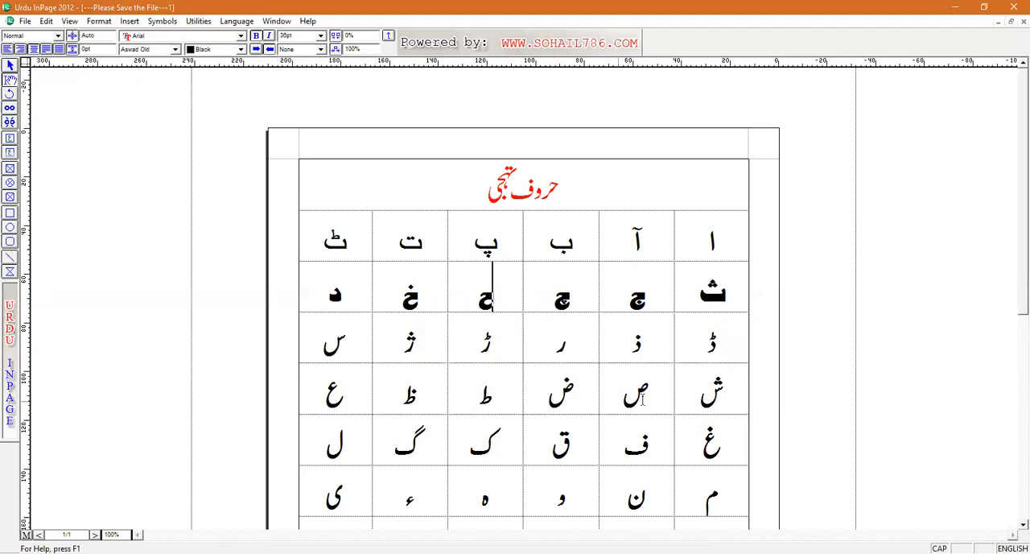
# Step: Set the font of the Urdu table's third row to Aasaar Contour
pyautogui.keyDown('shift'); pyautogui.click(718, 340); pyautogui.keyUp('shift')
pyautogui.moveTo(475, 322); pyautogui.dragTo(311, 349)
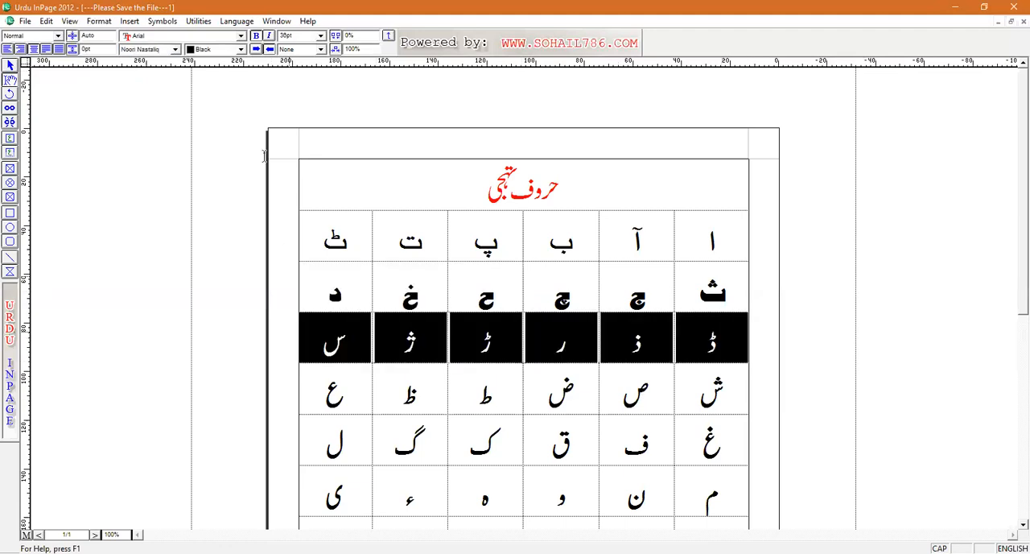
pyautogui.click(175, 49)
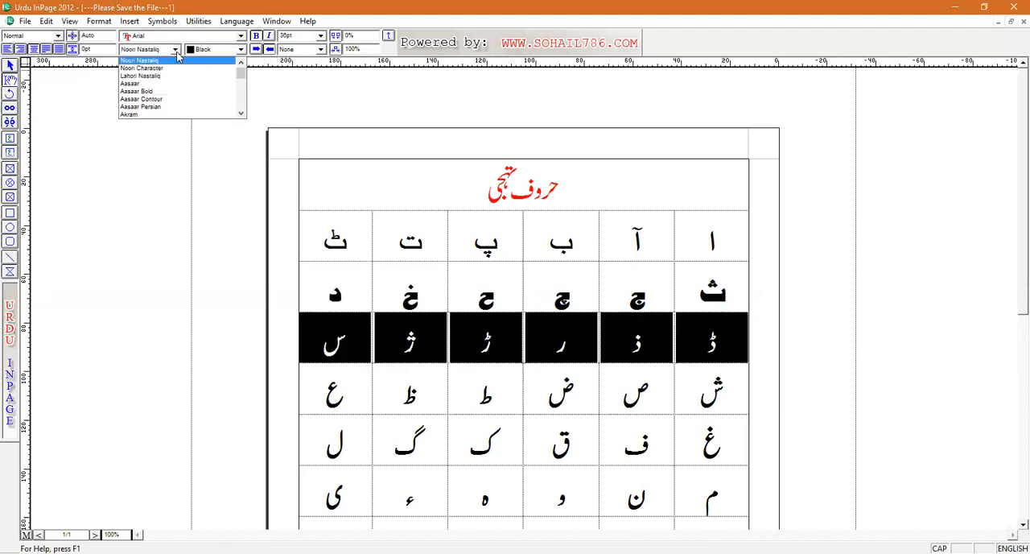
pyautogui.click(189, 97)
pyautogui.click(691, 407)
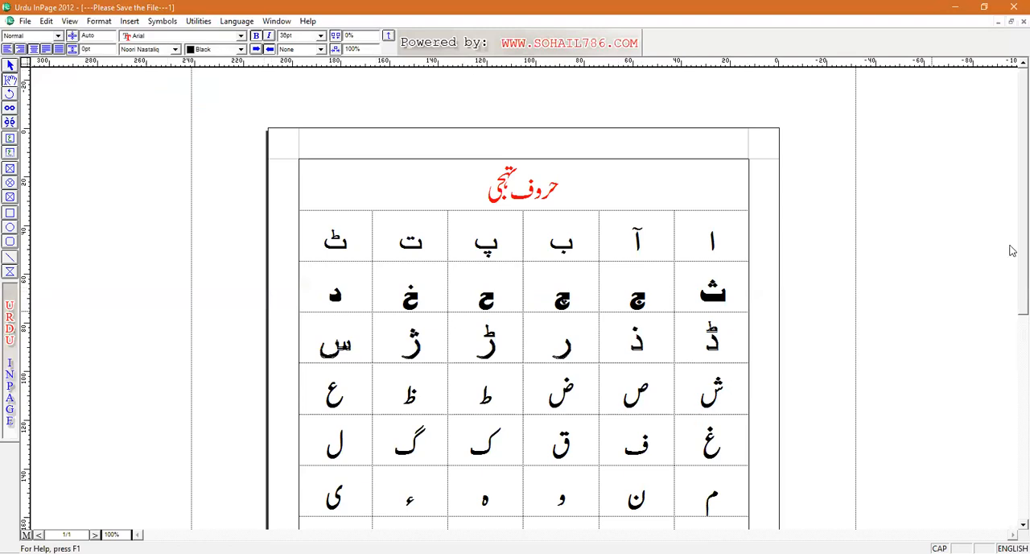
pyautogui.scroll(-5, 1011, 326)
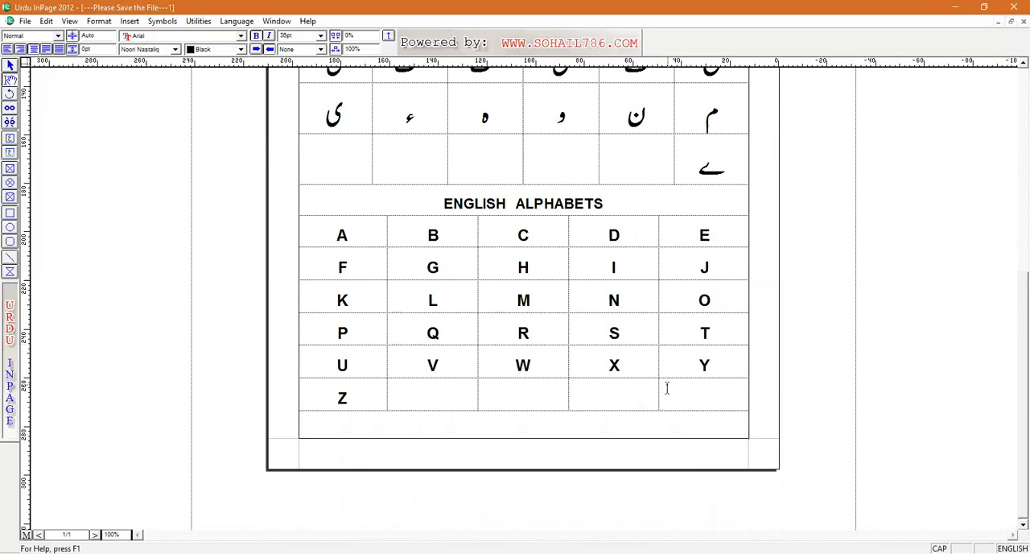
# Step: Start a second page after the English alphabet table and switch the typing language to Urdu
pyautogui.click(578, 425)
pyautogui.press('Return')
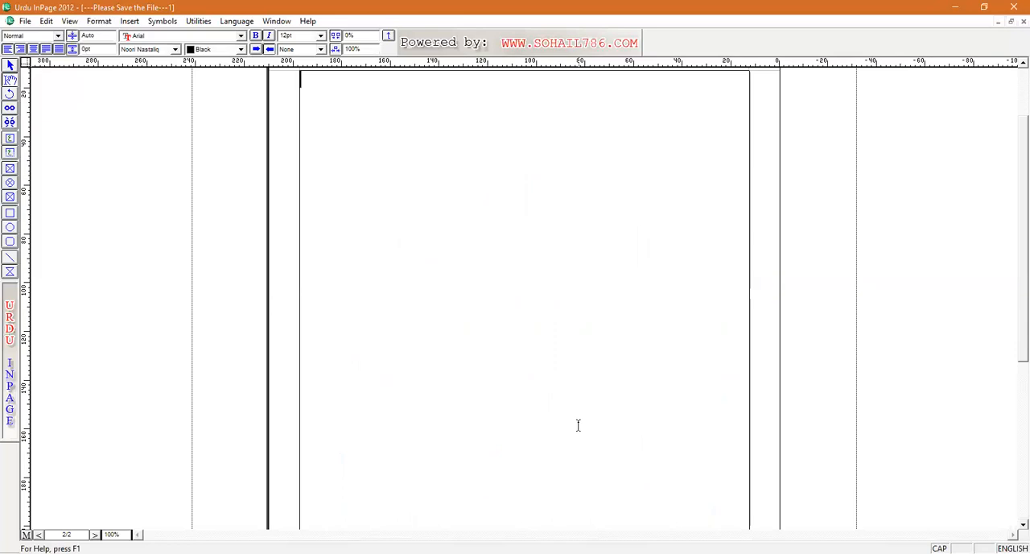
pyautogui.press('Escape')
pyautogui.hotkey('ctrl', 'shift', 'r')
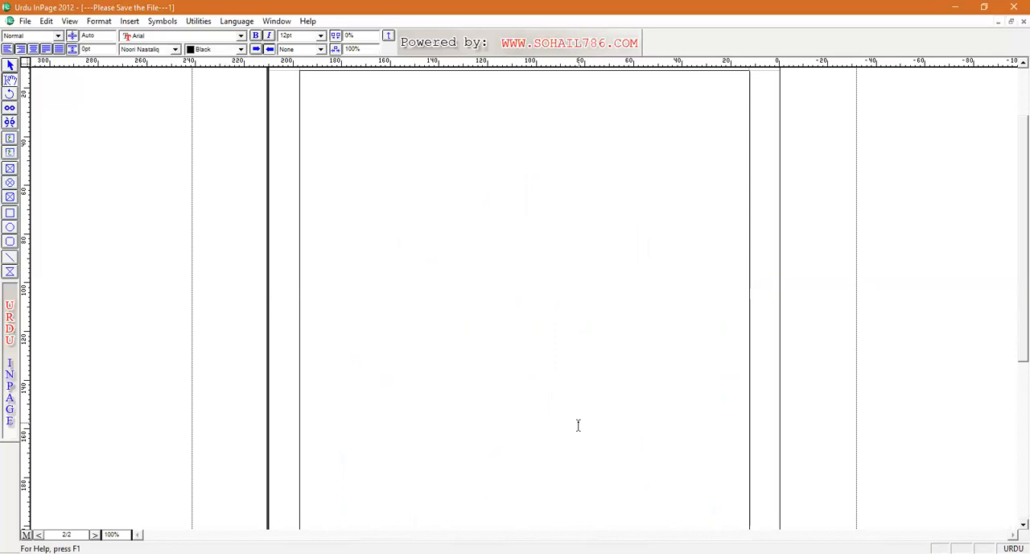
# Step: Write the title اردو قاعدہ on the second page, move it down with blank lines and centre it
pyautogui.write('اردو قاع')
pyautogui.press('Return')
pyautogui.press('Return')
pyautogui.press('Return')
pyautogui.press('Return')
pyautogui.press('Return')
pyautogui.press('Return')
pyautogui.press('Return')
pyautogui.press('Return')
pyautogui.press('Return')
pyautogui.press('Return')
pyautogui.press('Return')
pyautogui.press('Return')
pyautogui.press('Return')
pyautogui.hotkey('ctrl', 'shift', 'c')
# Step: Make the title اردو قاعدہ bold, enlarge it to 152 pt and add extra space between its two words
pyautogui.moveTo(496, 303); pyautogui.dragTo(549, 311)
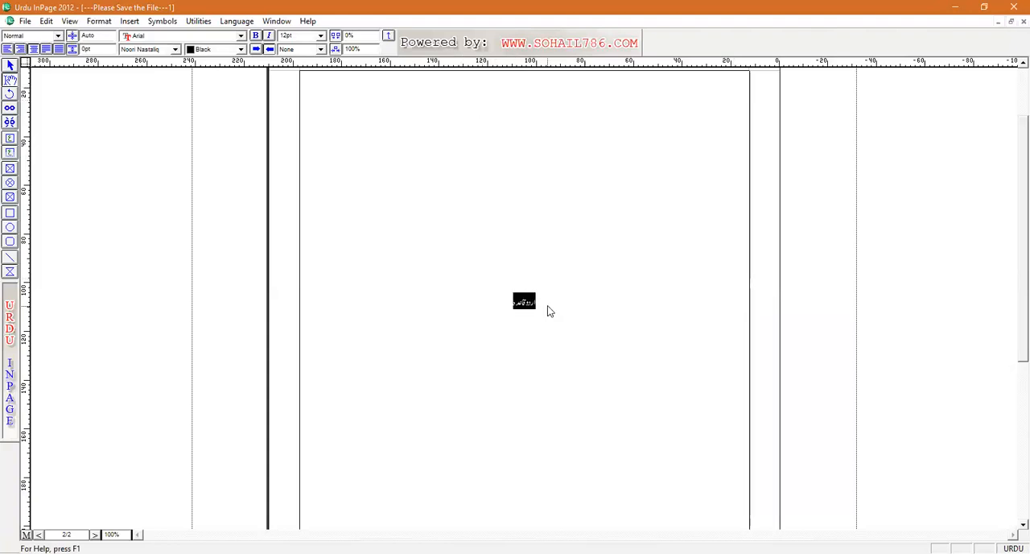
pyautogui.hotkey('ctrl', 'b')
pyautogui.press('F12')
pyautogui.press('F12')
pyautogui.press('F12')
pyautogui.press('F12')
pyautogui.press('F12')
pyautogui.press('F12')
pyautogui.press('F12')
pyautogui.press('F12')
pyautogui.press('F12')
pyautogui.press('F12')
pyautogui.press('F12')
pyautogui.press('F12')
pyautogui.press('F12')
pyautogui.press('F12')
pyautogui.press('F12')
pyautogui.press('F12')
pyautogui.press('F12')
pyautogui.press('F12')
pyautogui.press('F12')
pyautogui.press('F12')
pyautogui.press('F12')
pyautogui.press('F12')
pyautogui.press('F12')
pyautogui.press('F12')
pyautogui.press('F12')
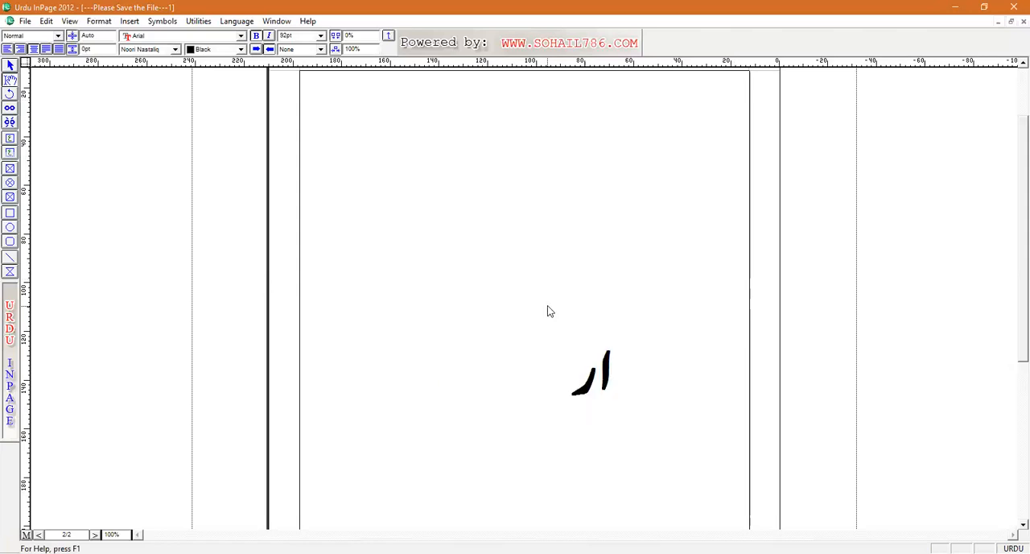
pyautogui.press('F12')
pyautogui.press('F12')
pyautogui.press('F12')
pyautogui.press('F12')
pyautogui.press('F12')
pyautogui.press('F12')
pyautogui.press('F12')
pyautogui.press('F12')
pyautogui.press('F12')
pyautogui.press('F12')
pyautogui.press('F12')
pyautogui.press('F12')
pyautogui.press('F12')
pyautogui.press('F12')
pyautogui.press('F12')
pyautogui.press('F12')
pyautogui.press('F12')
pyautogui.press('F12')
pyautogui.press('F12')
pyautogui.press('F12')
pyautogui.press('F12')
pyautogui.press('F12')
pyautogui.press('F12')
pyautogui.press('F12')
pyautogui.press('F12')
pyautogui.press('F12')
pyautogui.press('F12')
pyautogui.press('F12')
pyautogui.press('F12')
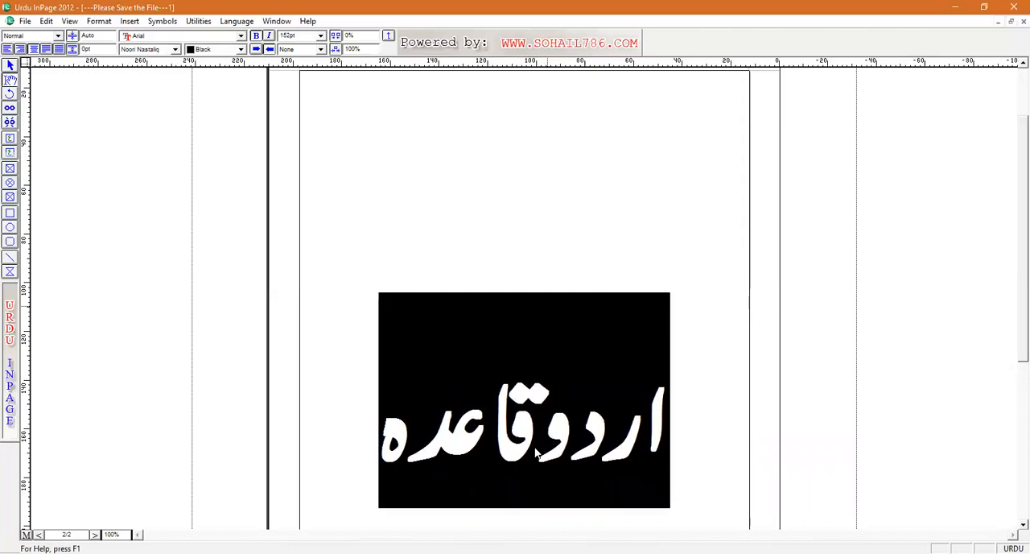
pyautogui.click(543, 449)
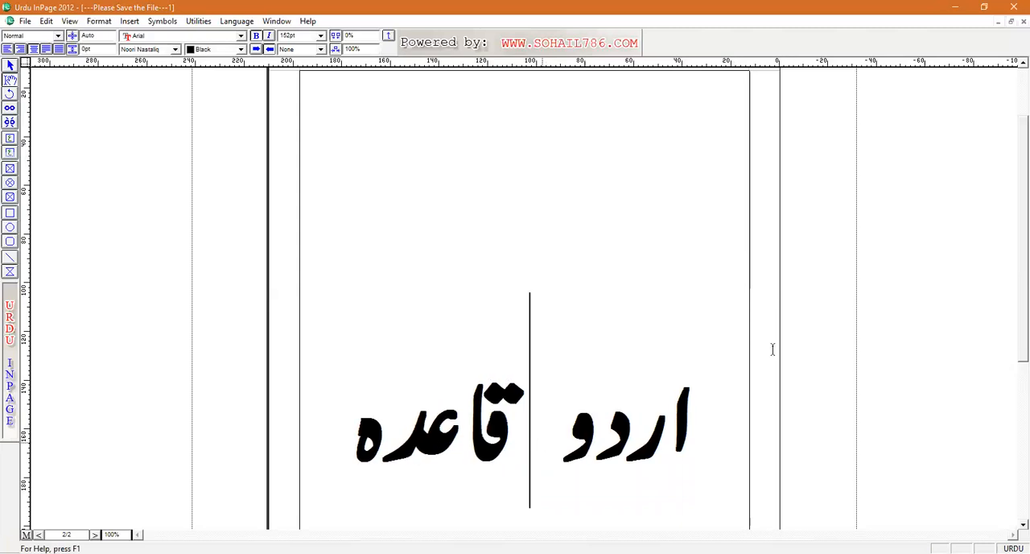
# Step: Start a third page after the title and set the font size to 12 pt
pyautogui.scroll(-3, 1011, 387)
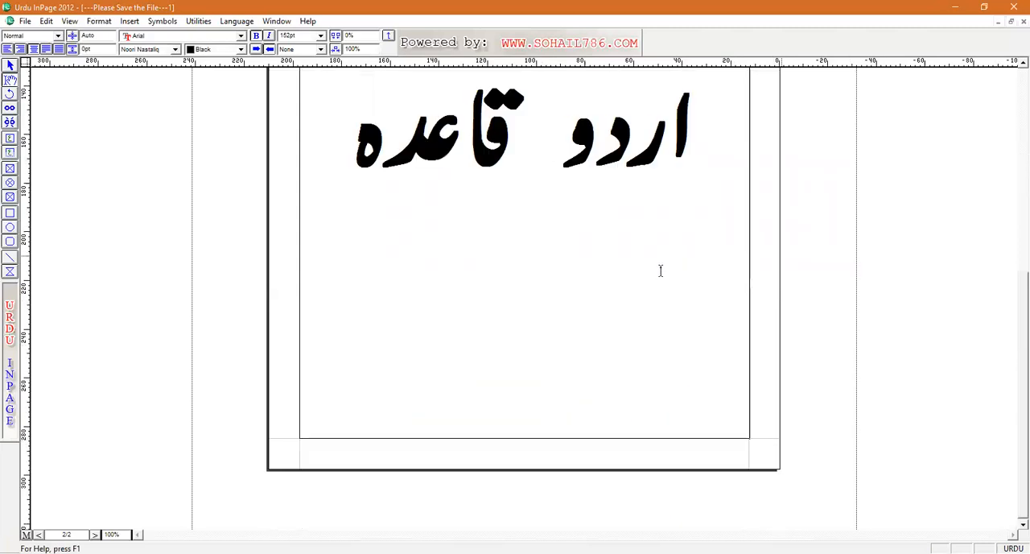
pyautogui.click(334, 143)
pyautogui.press('Return')
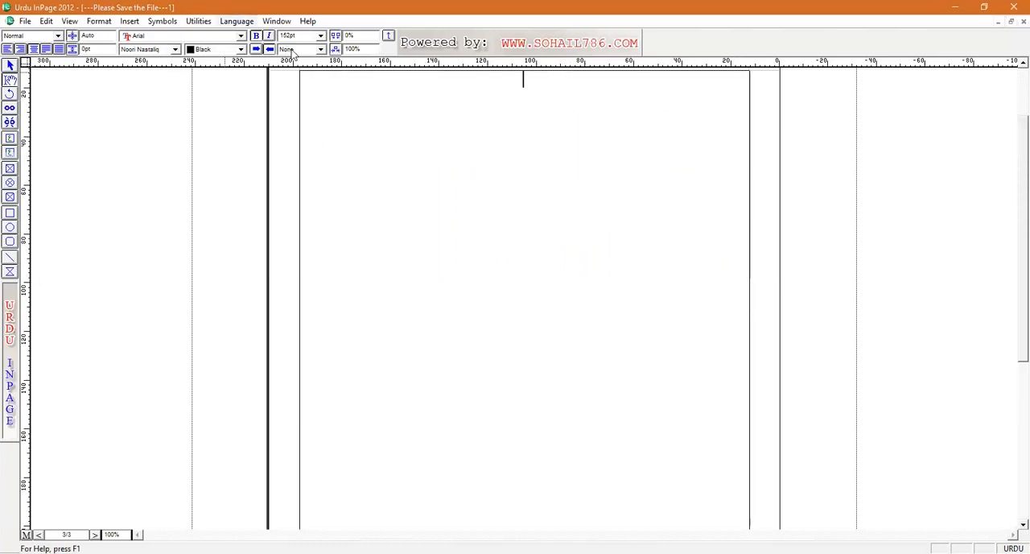
pyautogui.write('گ')
pyautogui.press('BackSpace')
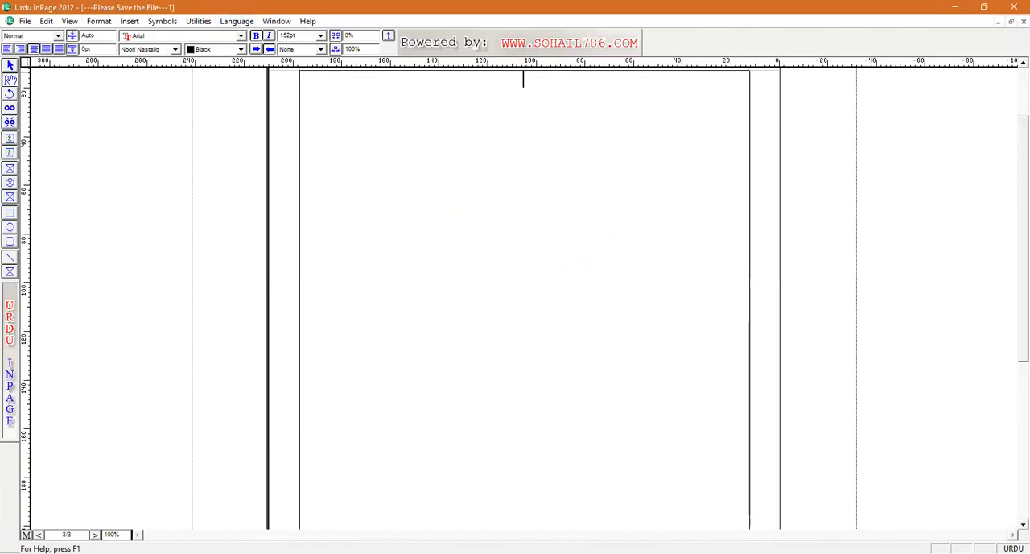
pyautogui.click(320, 37)
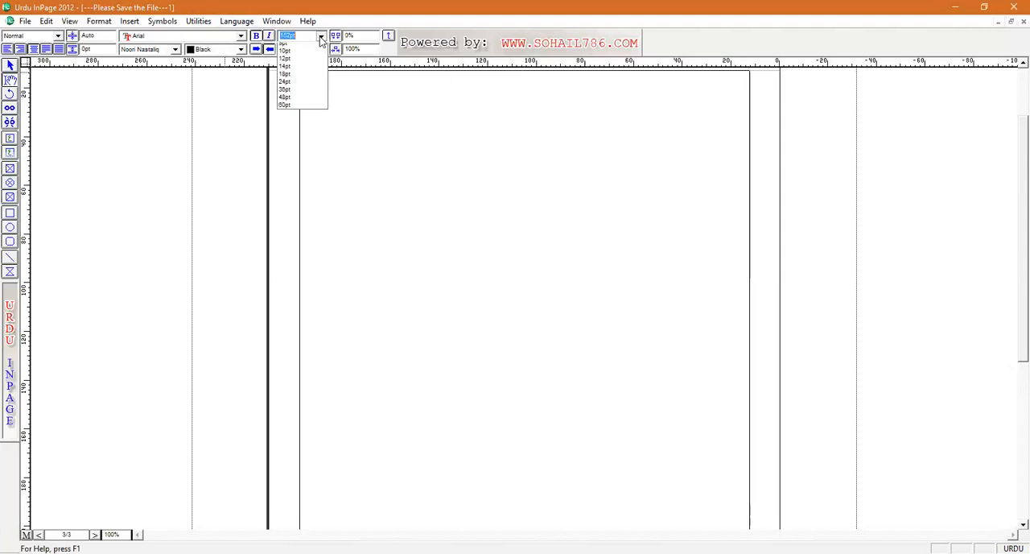
pyautogui.click(301, 72)
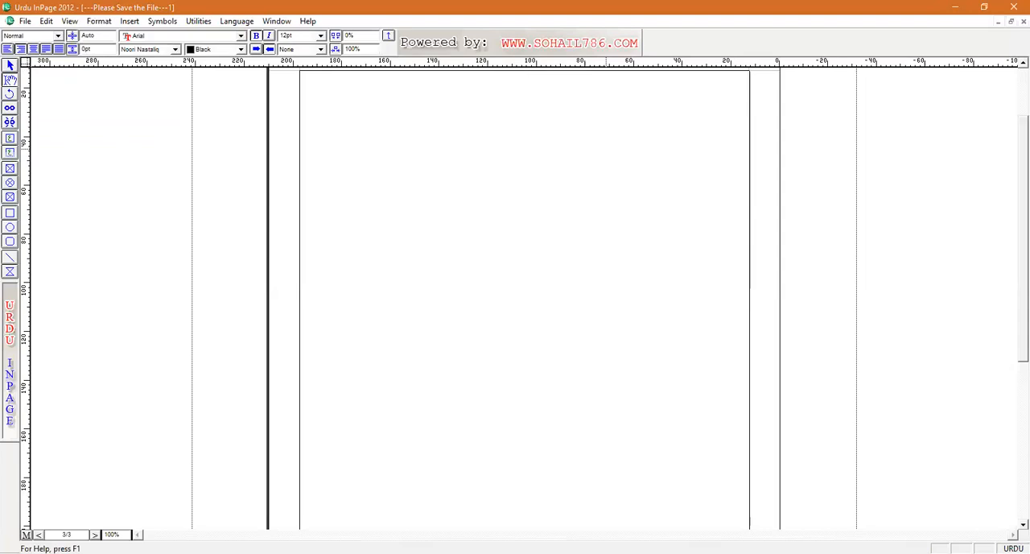
# Step: Insert a table with 1 row and 2 columns and fill its cells with ا and انگور
pyautogui.click(129, 21)
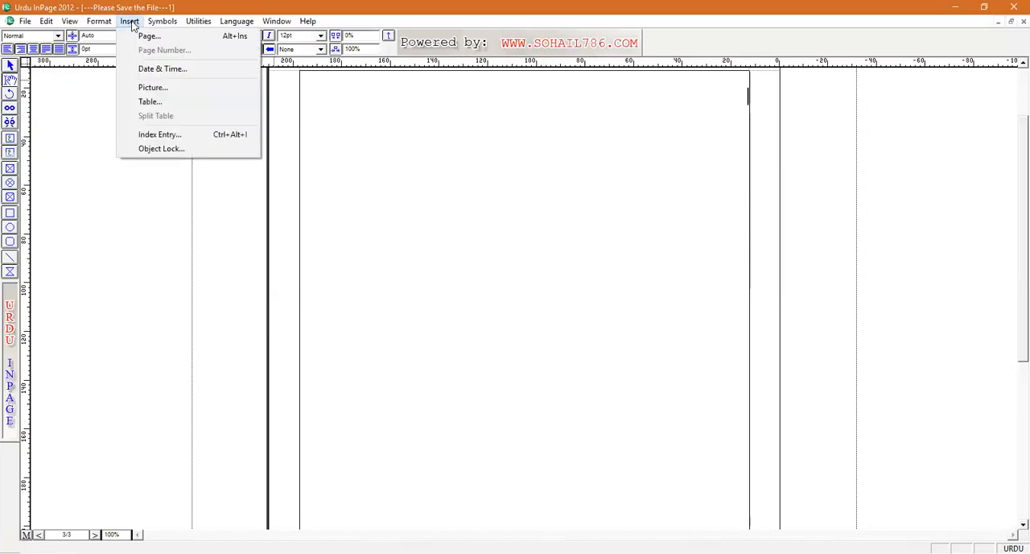
pyautogui.click(159, 104)
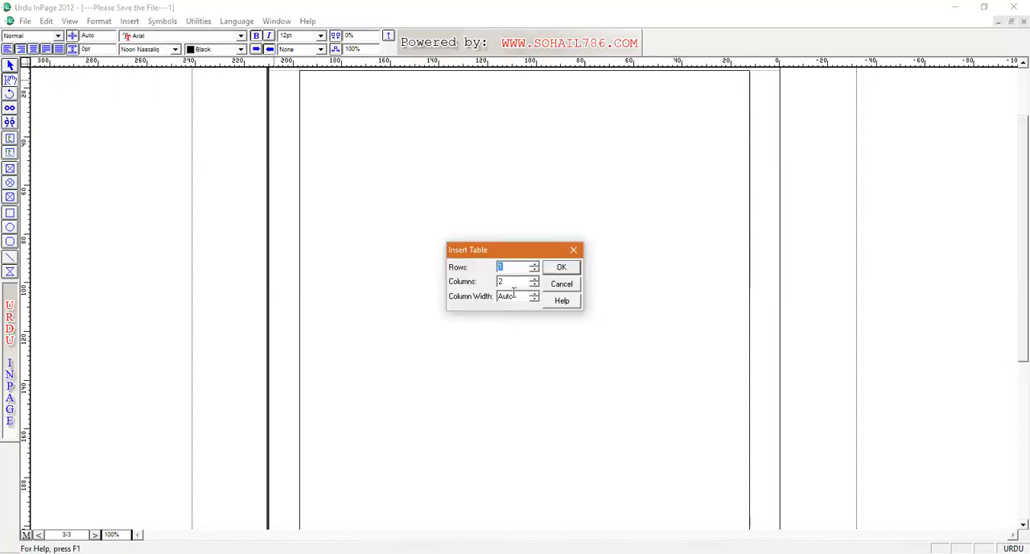
pyautogui.click(500, 282)
pyautogui.press('Return')
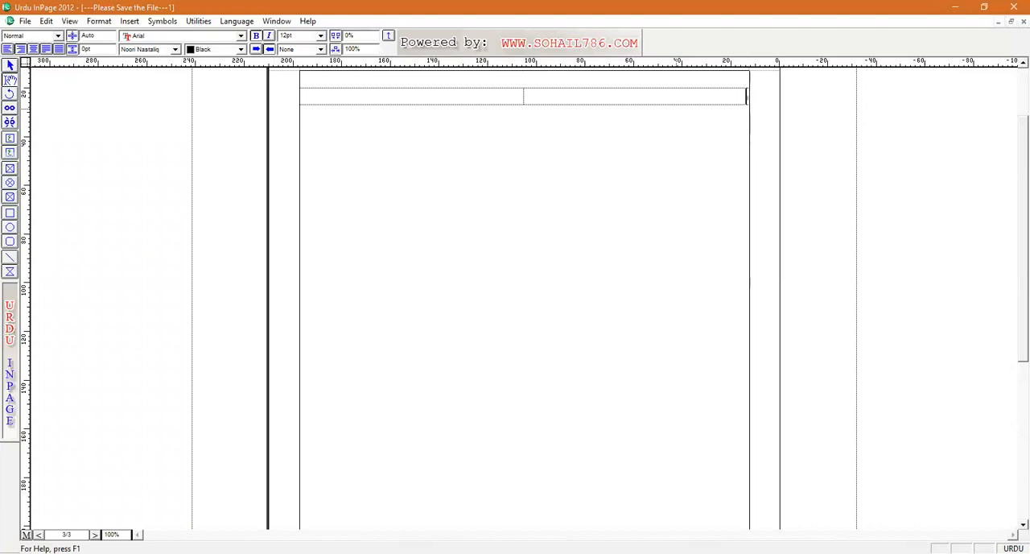
pyautogui.click(517, 96)
pyautogui.write('انگر')
# Step: Centre the table row's text, make it bold and enlarge it to 54 pt
pyautogui.moveTo(577, 97); pyautogui.dragTo(754, 97)
pyautogui.hotkey('ctrl', 'shift', 'c')
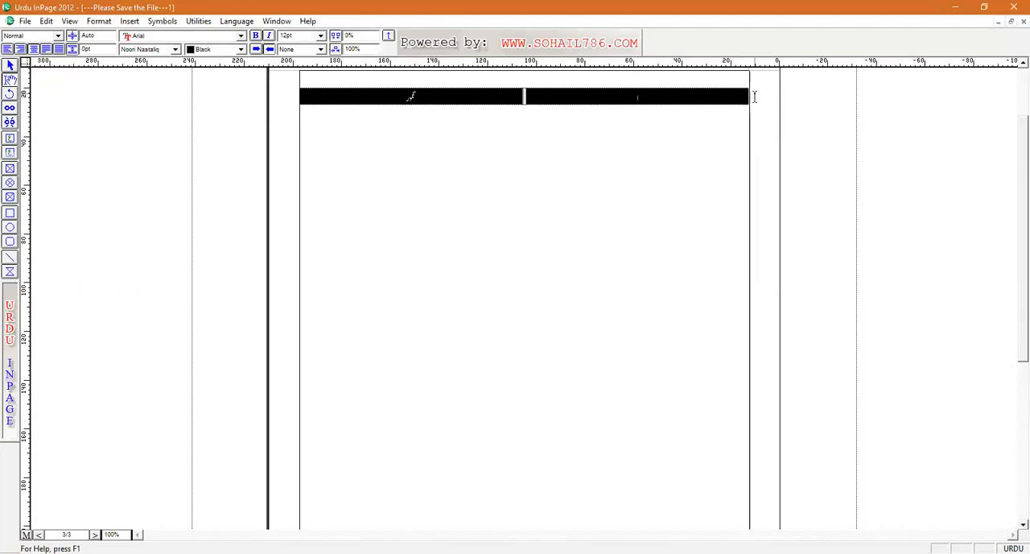
pyautogui.hotkey('ctrl', 'b')
pyautogui.press('F8')
pyautogui.press('F8')
pyautogui.press('F8')
pyautogui.press('F8')
pyautogui.press('F8')
pyautogui.press('F8')
pyautogui.press('F8')
pyautogui.press('F8')
pyautogui.press('F8')
pyautogui.press('F8')
pyautogui.press('F8')
pyautogui.press('F8')
pyautogui.press('F8')
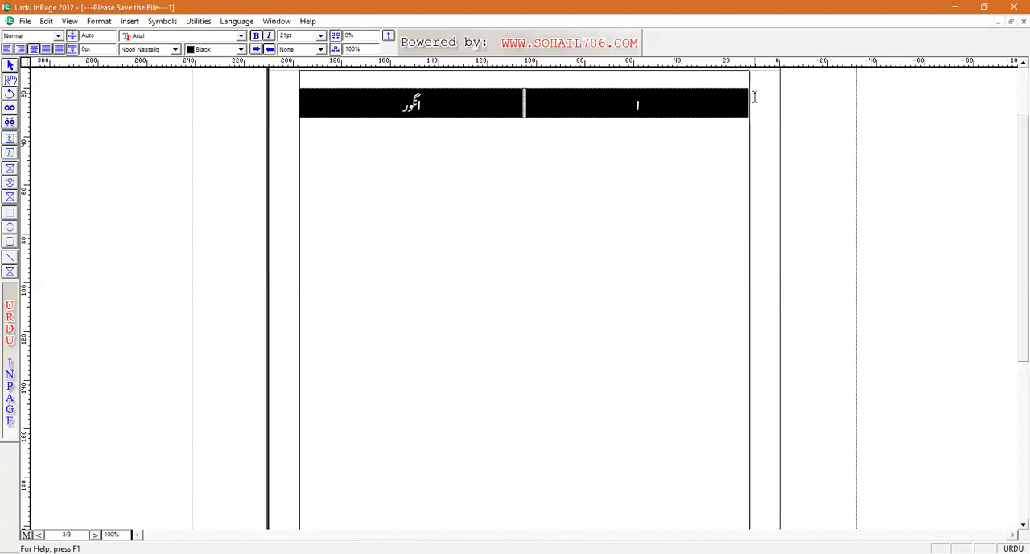
pyautogui.press('F8')
pyautogui.press('F8')
pyautogui.press('F8')
pyautogui.press('F8')
pyautogui.press('F8')
pyautogui.press('F8')
pyautogui.press('F8')
pyautogui.press('F8')
pyautogui.press('F8')
pyautogui.press('F8')
pyautogui.press('F8')
pyautogui.press('F8')
pyautogui.press('F8')
pyautogui.press('F8')
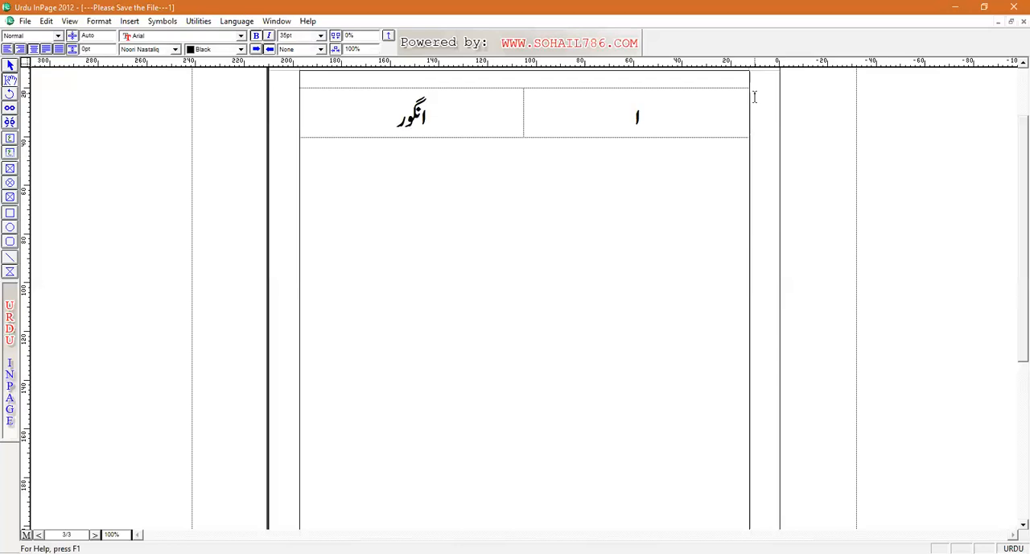
pyautogui.press('F8')
pyautogui.press('F8')
pyautogui.press('F8')
pyautogui.press('F8')
pyautogui.press('F8')
pyautogui.press('F8')
pyautogui.press('F8')
pyautogui.press('F8')
pyautogui.press('F8')
pyautogui.press('F8')
pyautogui.press('F8')
pyautogui.press('F8')
pyautogui.press('F8')
pyautogui.press('F8')
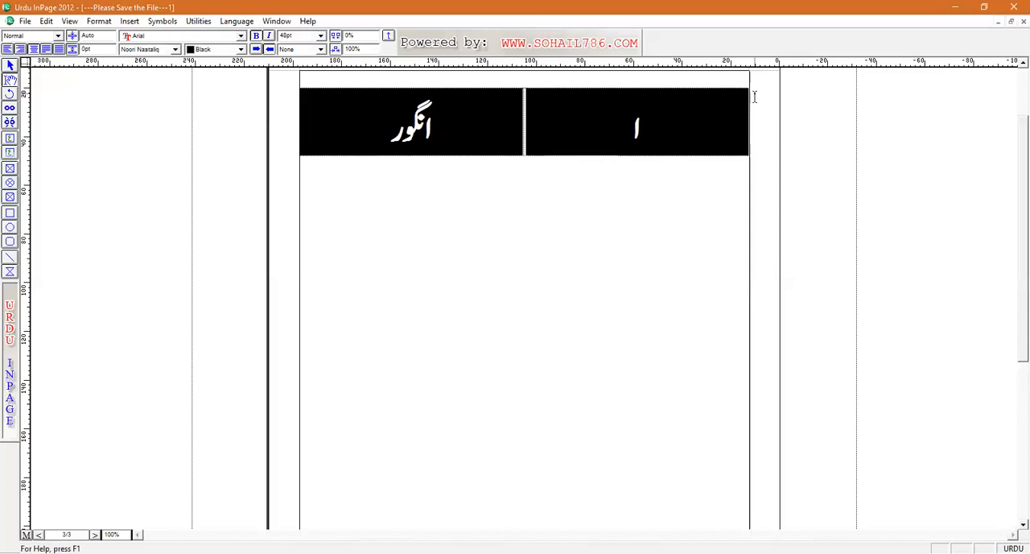
pyautogui.press('F8')
# Step: Enlarge the letter ا in the table to 63 pt
pyautogui.click(636, 131)
pyautogui.moveTo(625, 133); pyautogui.dragTo(649, 134)
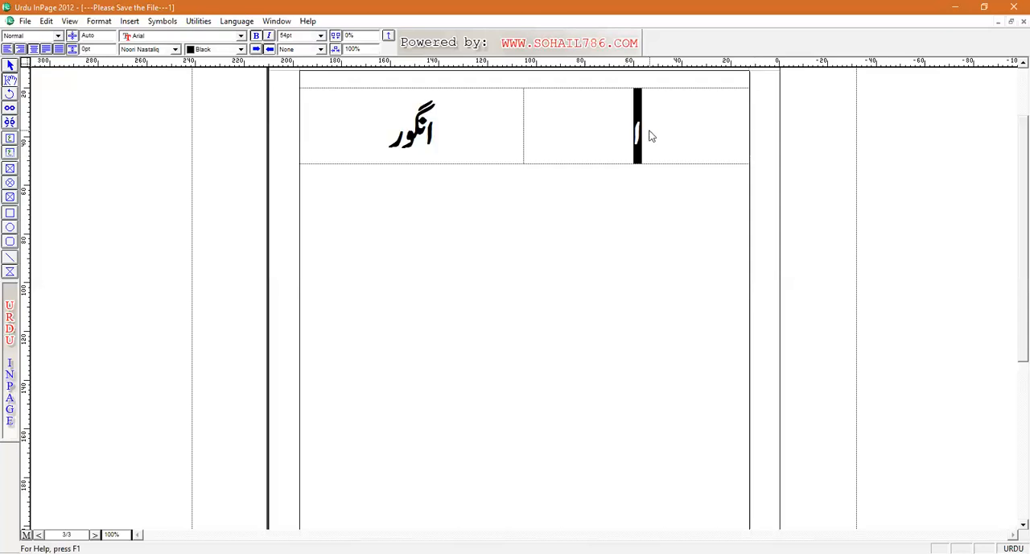
pyautogui.press('F8')
pyautogui.press('F8')
pyautogui.press('F8')
pyautogui.press('F8')
pyautogui.press('F8')
pyautogui.press('F8')
pyautogui.press('F8')
pyautogui.press('F8')
pyautogui.press('F8')
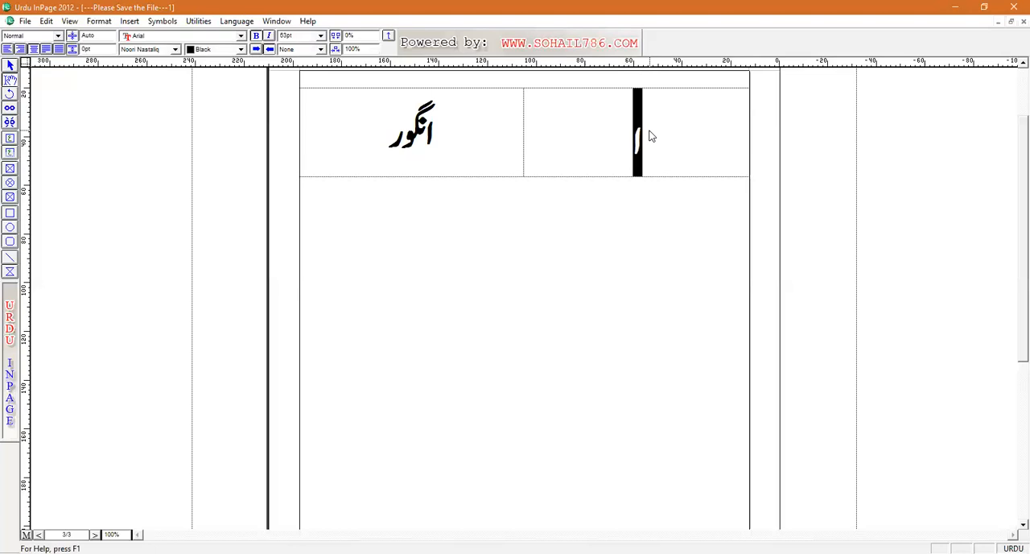
# Step: Try to colour the letter ا yellow
pyautogui.click(241, 49)
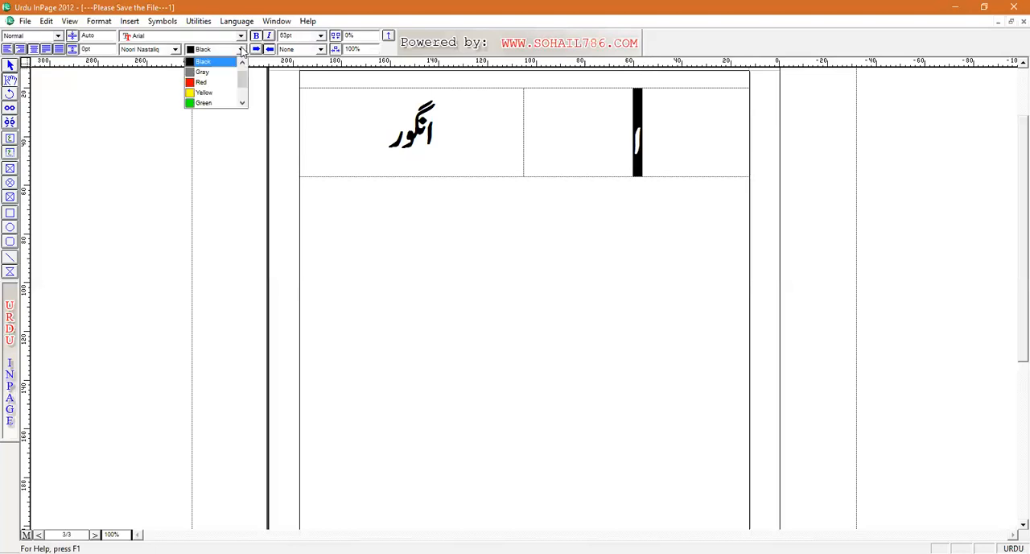
pyautogui.click(205, 93)
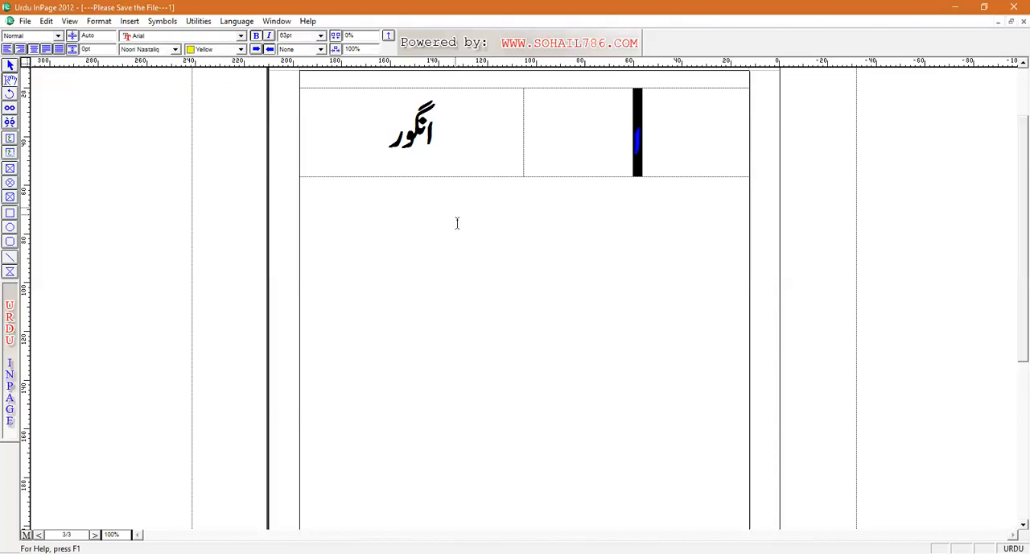
pyautogui.click(457, 223)
# Step: Colour the letter ا in the table magenta
pyautogui.moveTo(628, 165); pyautogui.dragTo(649, 154)
pyautogui.click(240, 49)
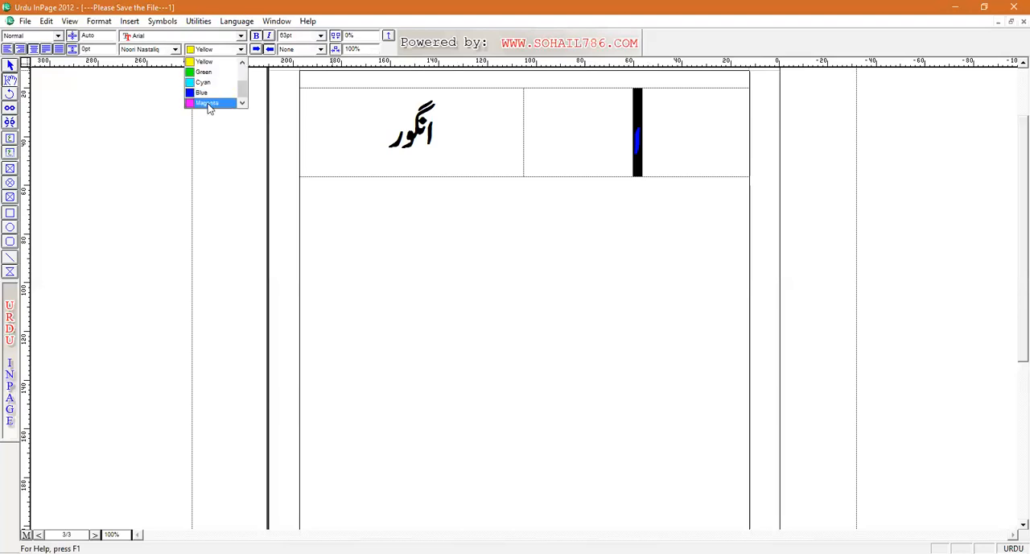
pyautogui.click(210, 106)
pyautogui.click(470, 146)
# Step: Colour the word انگور in the table blue
pyautogui.moveTo(375, 133); pyautogui.dragTo(457, 133)
pyautogui.click(241, 50)
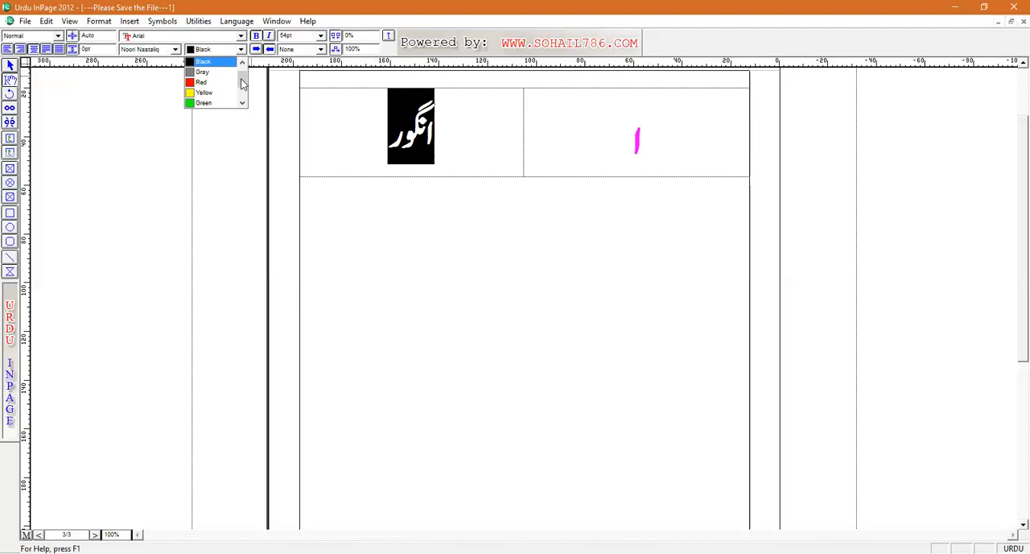
pyautogui.moveTo(242, 80); pyautogui.dragTo(241, 98)
pyautogui.click(201, 92)
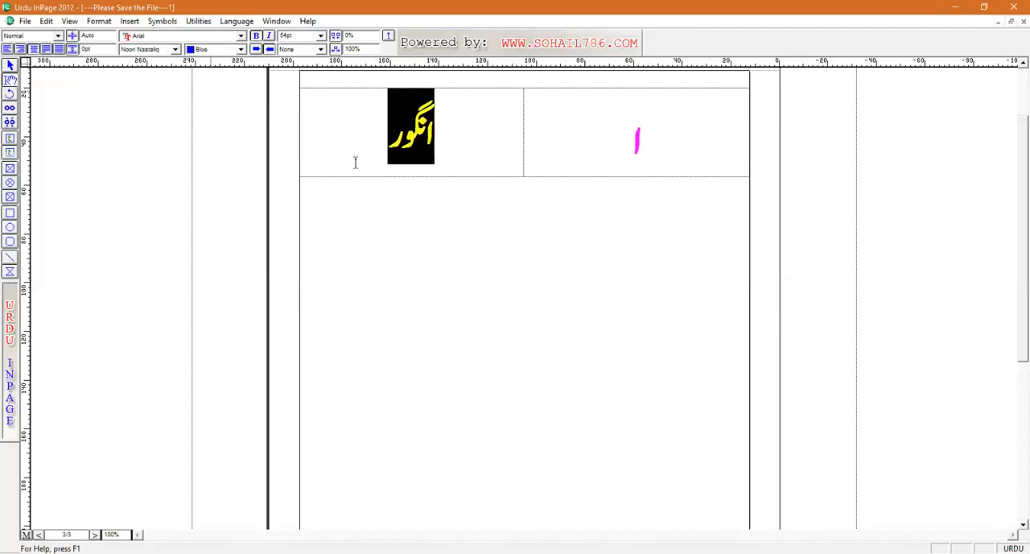
pyautogui.click(463, 255)
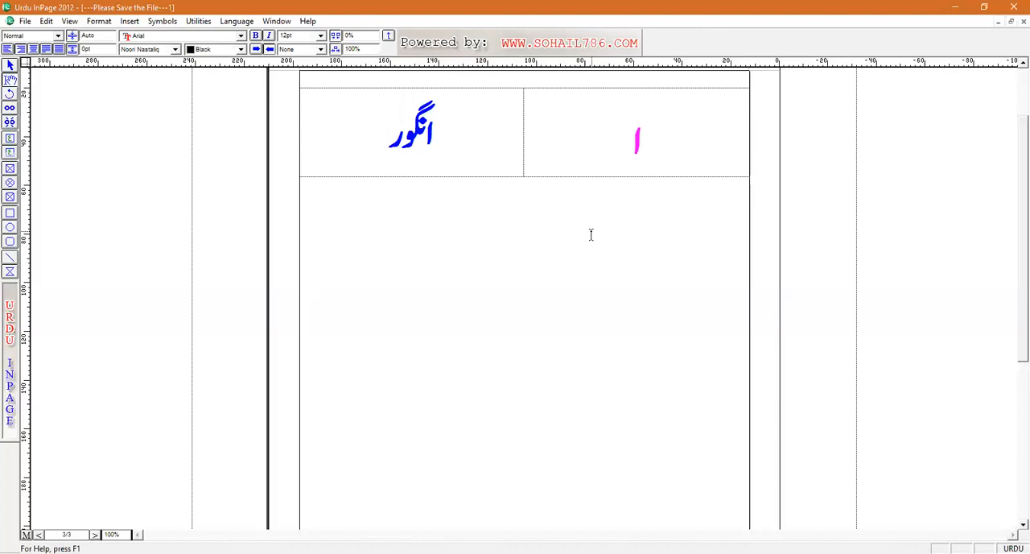
# Step: Centre the line below the table and insert the Grapes picture from the Qaida folder there
pyautogui.hotkey('ctrl', 'shift', 'c')
pyautogui.click(131, 21)
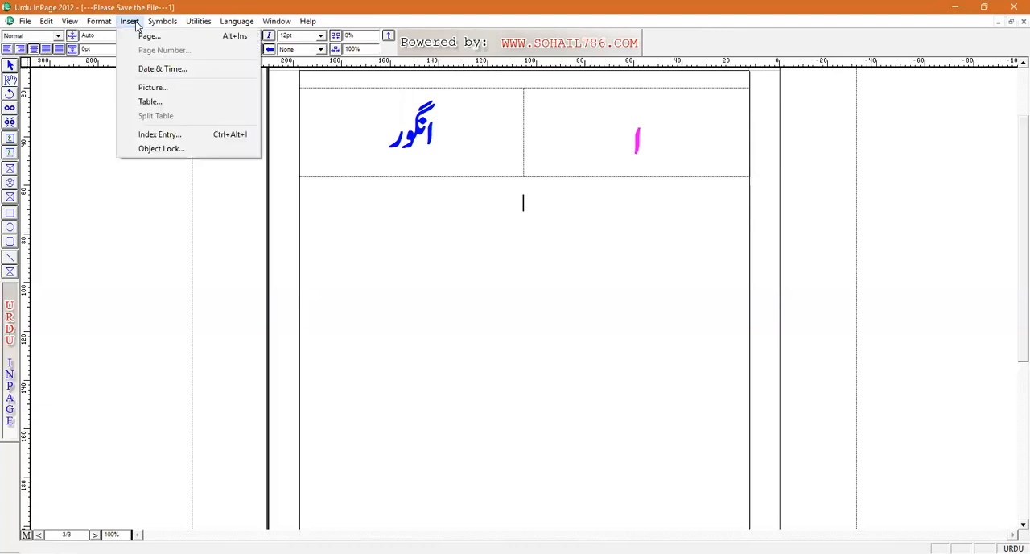
pyautogui.click(157, 90)
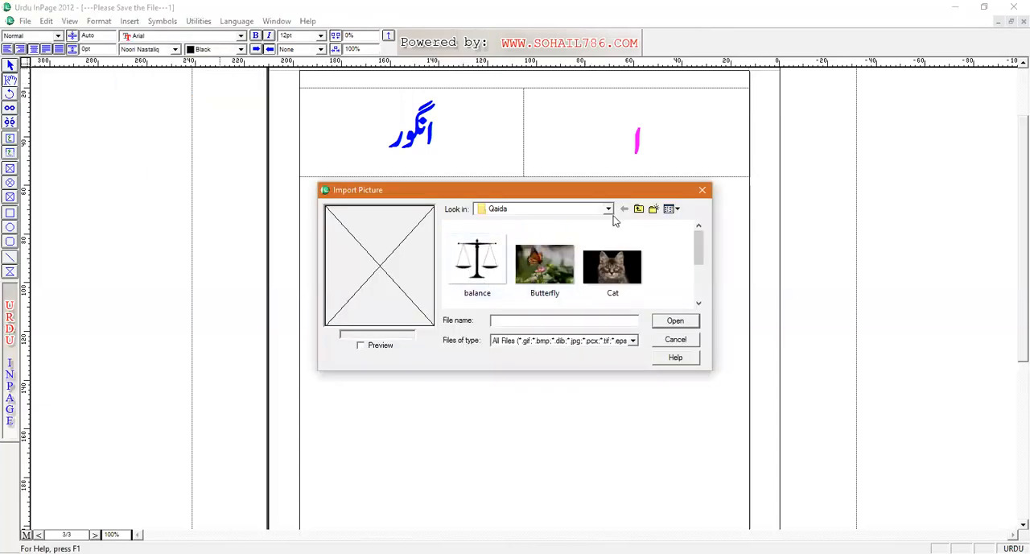
pyautogui.click(699, 305)
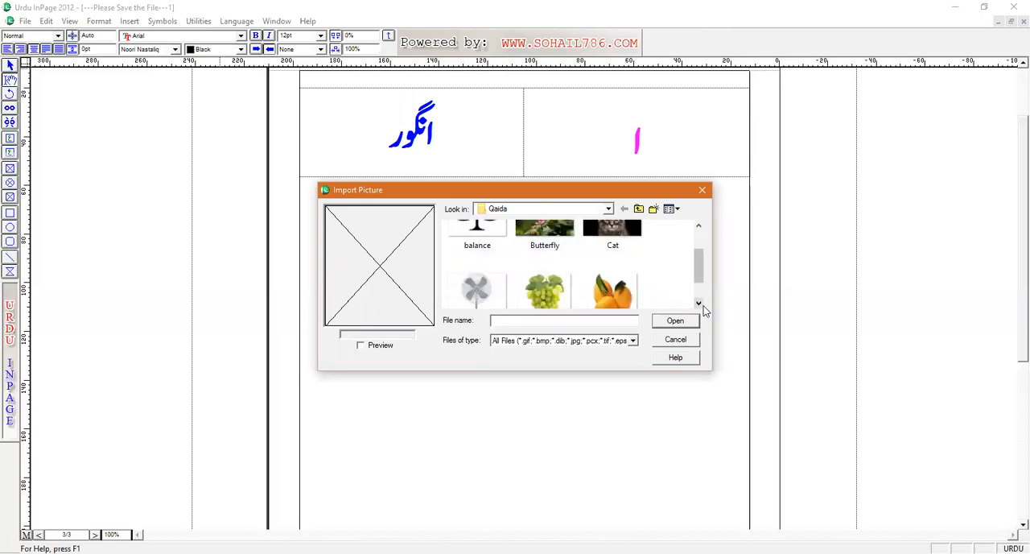
pyautogui.click(700, 305)
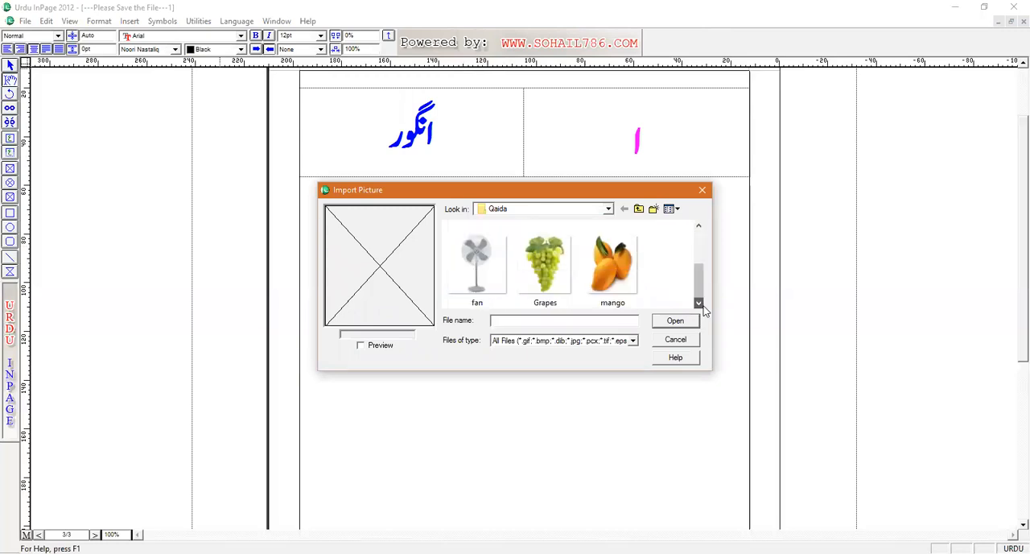
pyautogui.click(539, 266)
pyautogui.doubleClick(539, 266)
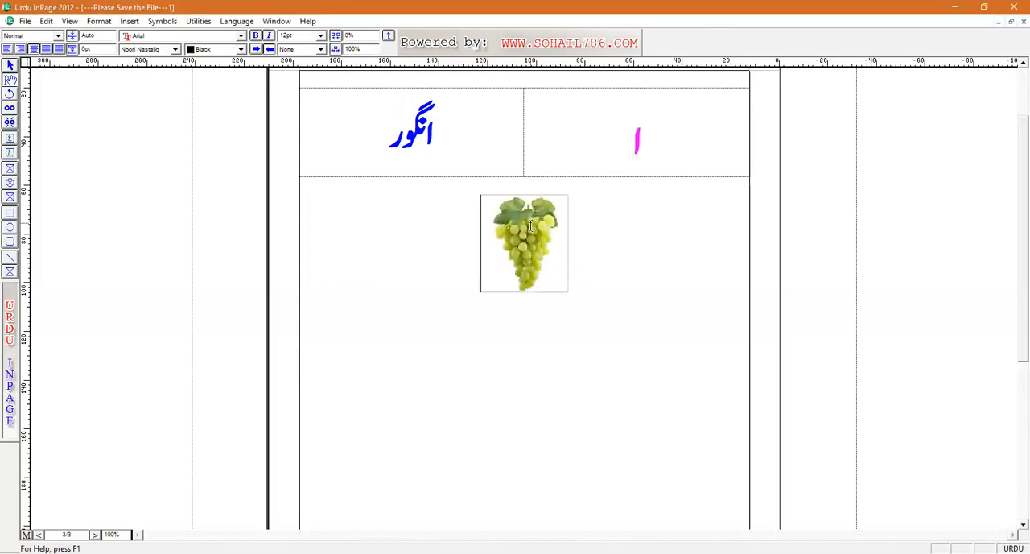
# Step: Insert a second table with 1 row and 2 columns on a new line below the grapes picture
pyautogui.click(531, 223)
pyautogui.press('Return')
pyautogui.press('Return')
pyautogui.click(130, 21)
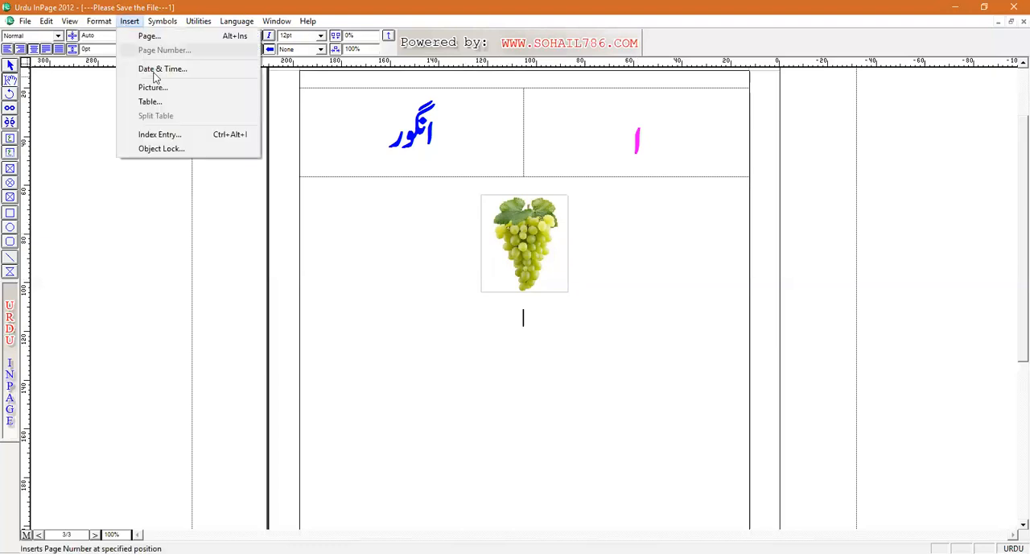
pyautogui.click(149, 101)
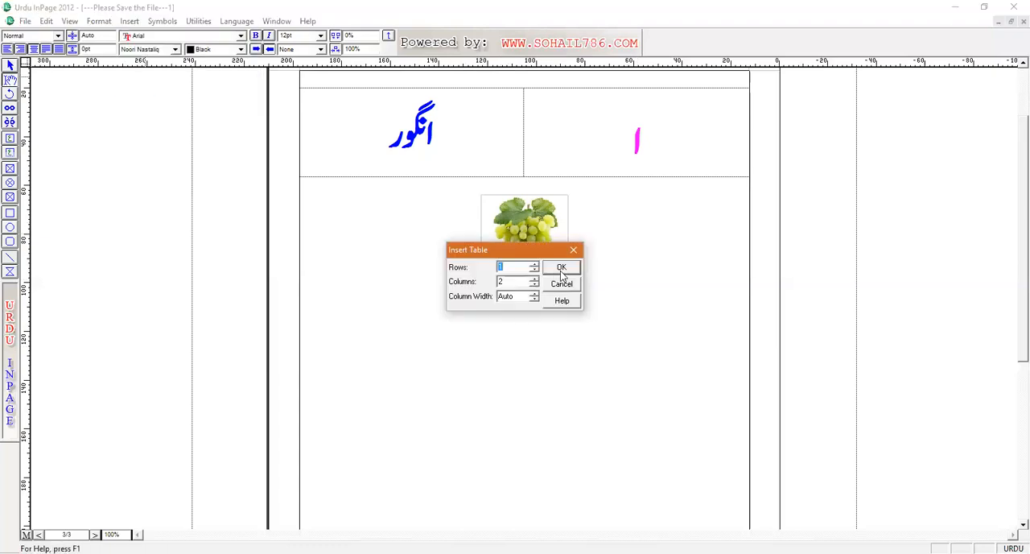
pyautogui.click(561, 270)
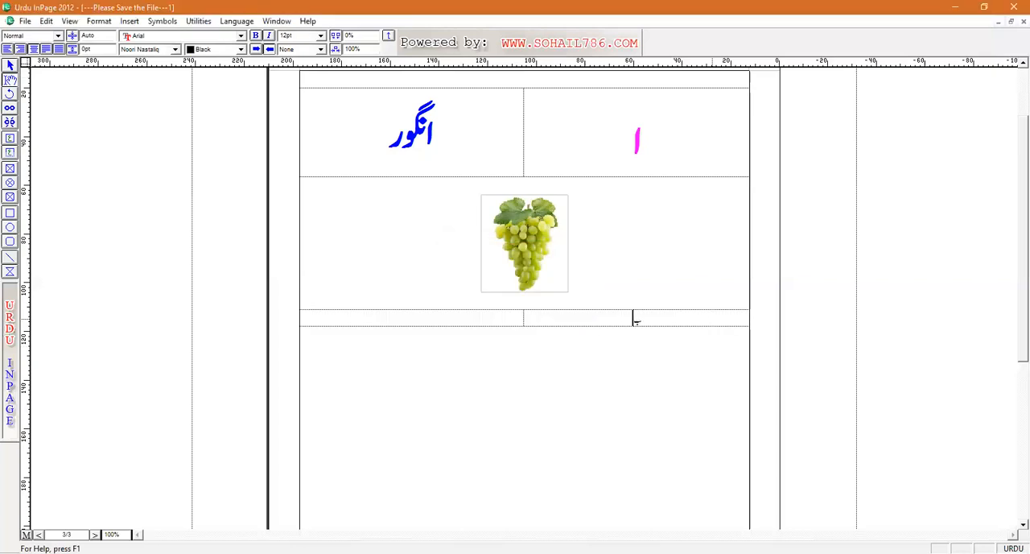
# Step: Fill the second table with ب and بلی, and format both at 40 pt in red
pyautogui.click(490, 326)
pyautogui.write('ب')
pyautogui.moveTo(523, 326); pyautogui.dragTo(658, 322)
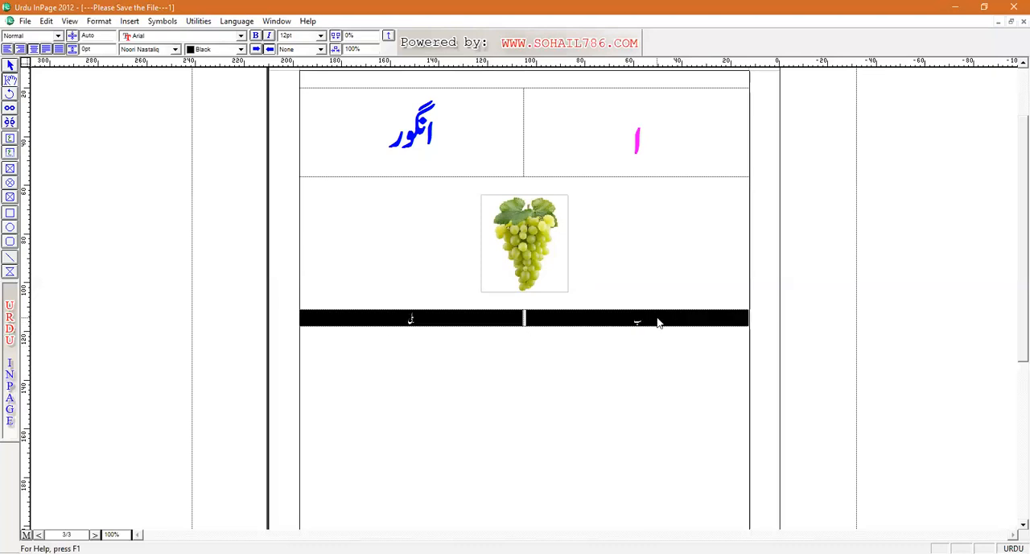
pyautogui.hotkey('ctrl', 'b')
pyautogui.press('F8')
pyautogui.press('F8')
pyautogui.press('F8')
pyautogui.press('F8')
pyautogui.press('F8')
pyautogui.press('F8')
pyautogui.press('F8')
pyautogui.press('F8')
pyautogui.press('F8')
pyautogui.press('F8')
pyautogui.press('F8')
pyautogui.press('F8')
pyautogui.press('F8')
pyautogui.press('F8')
pyautogui.press('F8')
pyautogui.press('F8')
pyautogui.press('F8')
pyautogui.press('F8')
pyautogui.press('F8')
pyautogui.press('F8')
pyautogui.press('F8')
pyautogui.press('F8')
pyautogui.press('F8')
pyautogui.press('F8')
pyautogui.press('F8')
pyautogui.press('F8')
pyautogui.press('F8')
pyautogui.press('F8')
pyautogui.click(239, 49)
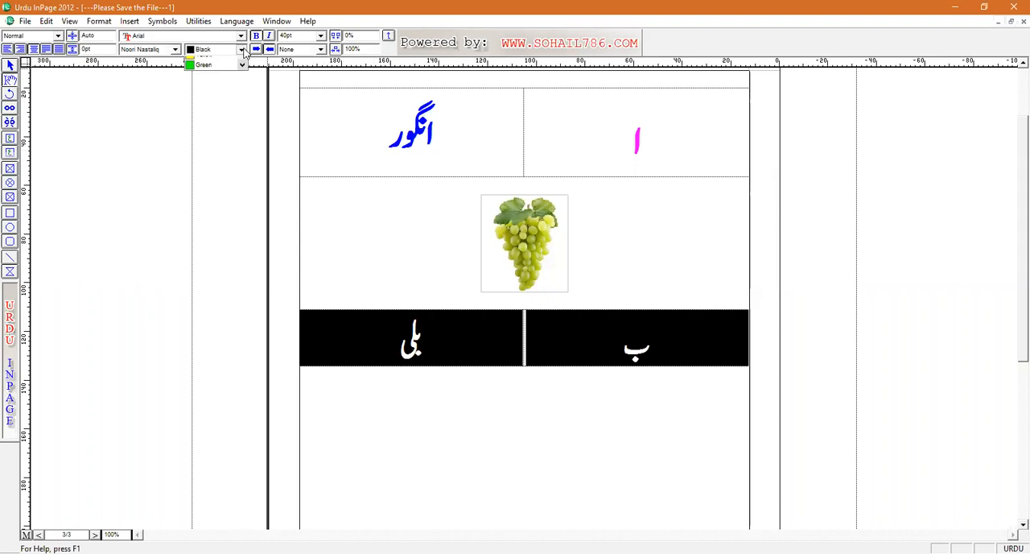
pyautogui.click(196, 89)
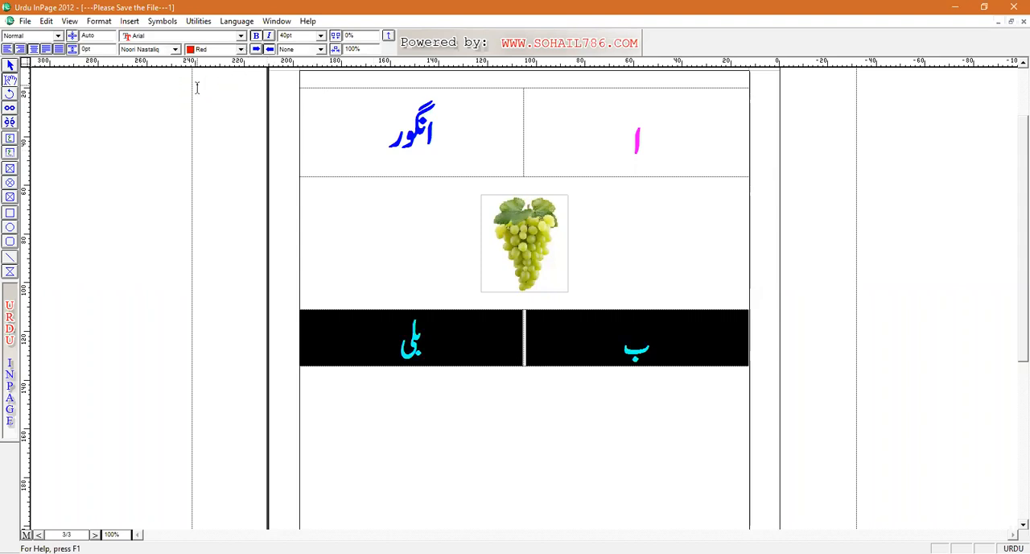
# Step: Insert the Cat picture from the Qaida folder on a new line below the ب and بلی table
pyautogui.click(595, 375)
pyautogui.press('Return')
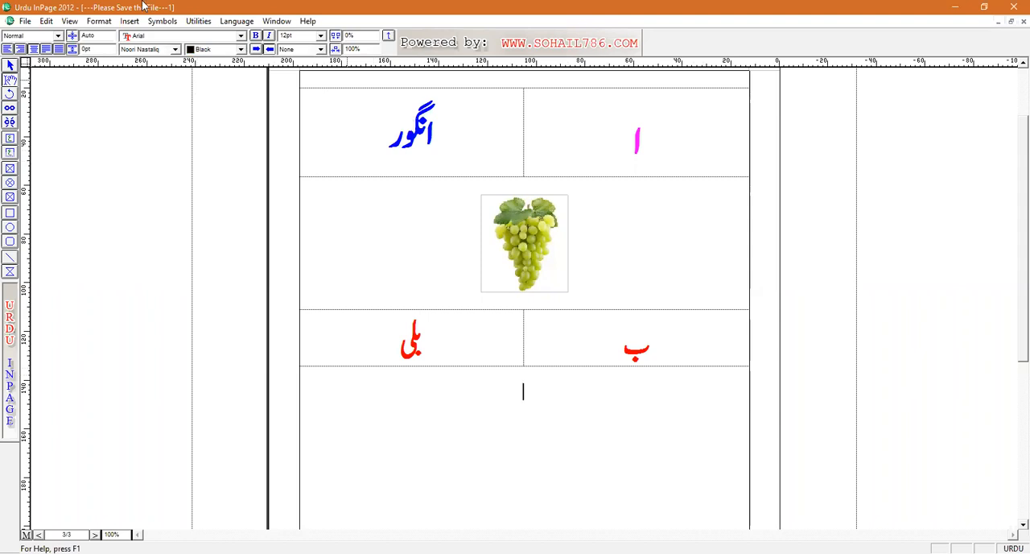
pyautogui.click(130, 22)
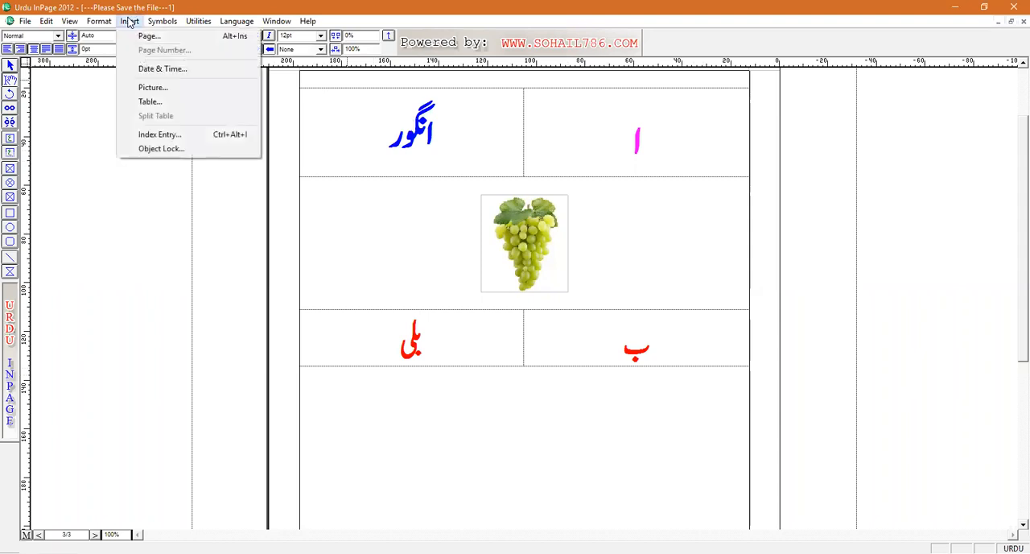
pyautogui.click(157, 88)
pyautogui.click(612, 274)
pyautogui.doubleClick(612, 274)
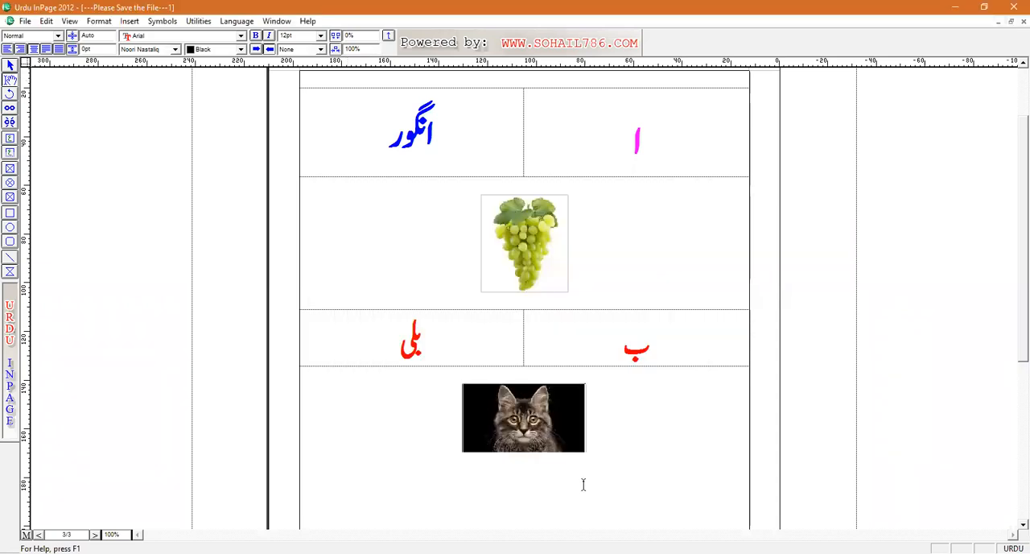
# Step: Insert a third table with 1 row and 2 columns on a new line below the cat picture
pyautogui.scroll(-3, 1011, 227)
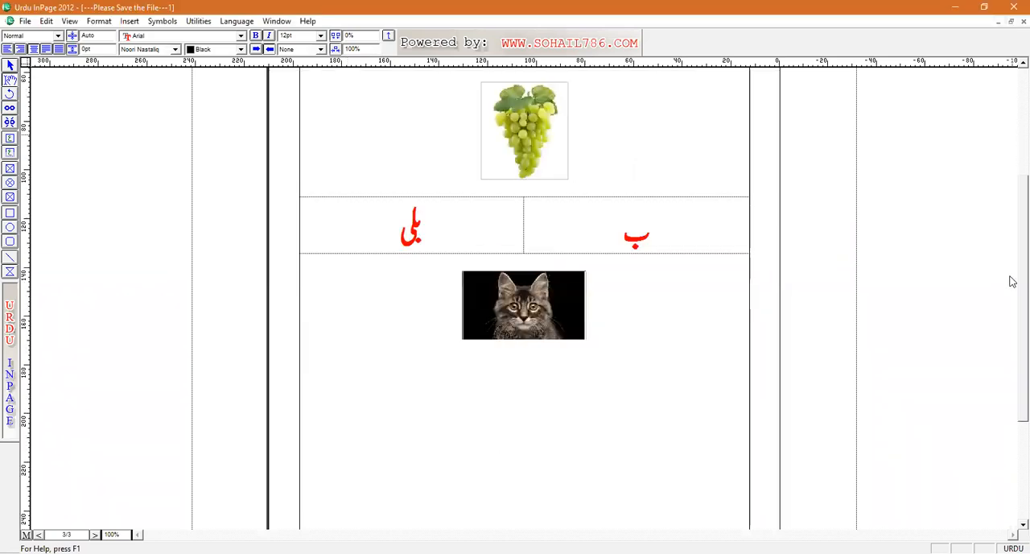
pyautogui.click(474, 305)
pyautogui.press('Return')
pyautogui.click(129, 21)
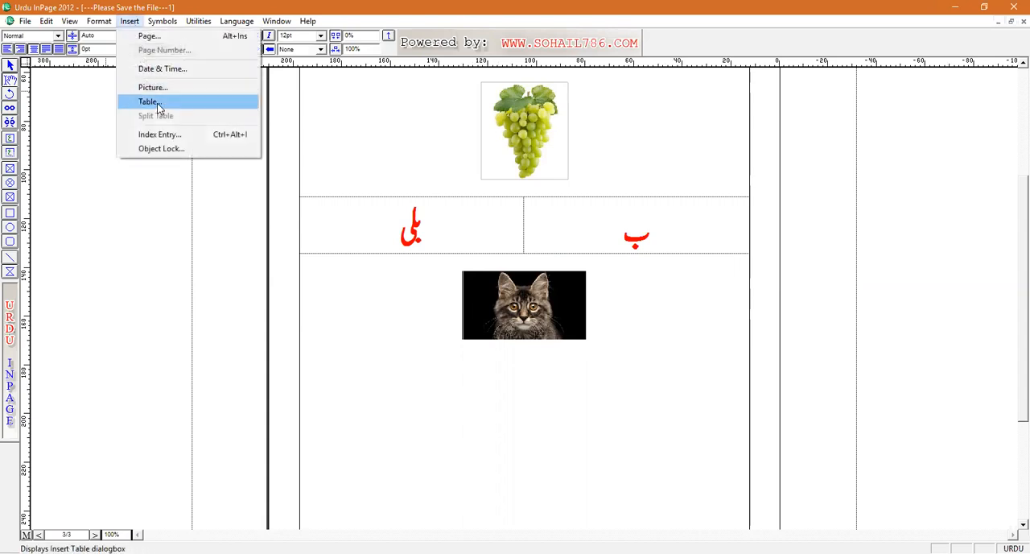
pyautogui.click(150, 101)
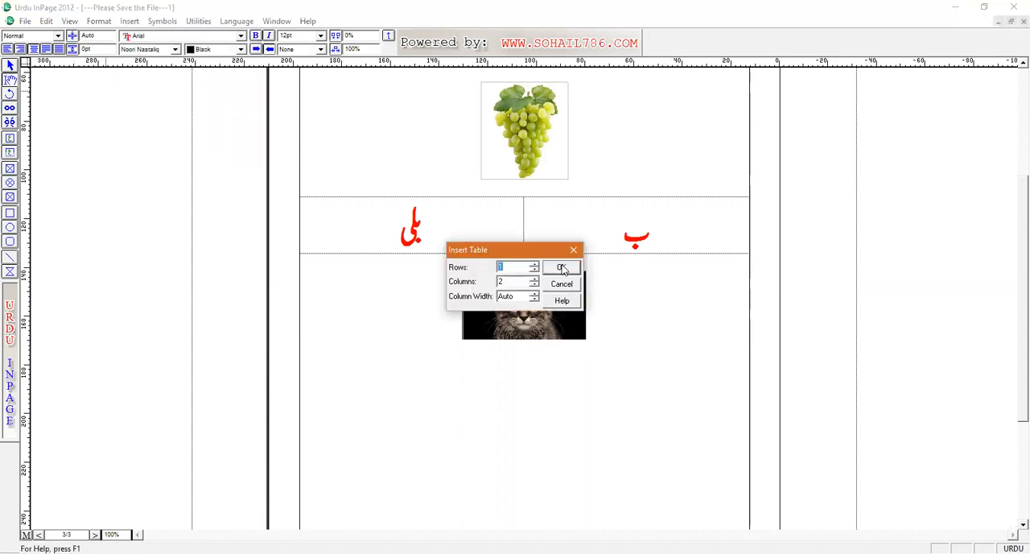
pyautogui.click(562, 267)
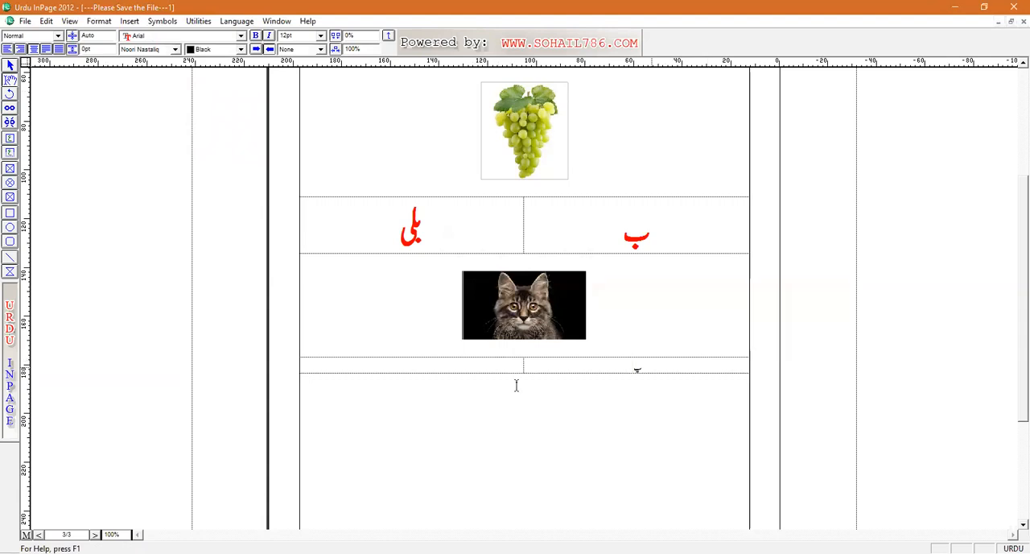
# Step: Fill the third table with پ and پنکھا, and enlarge both to 35 pt
pyautogui.click(459, 368)
pyautogui.write('بلی')
pyautogui.hotkey('ctrl', 'a')
pyautogui.hotkey('ctrl', 'a')
pyautogui.hotkey('ctrl', 'b')
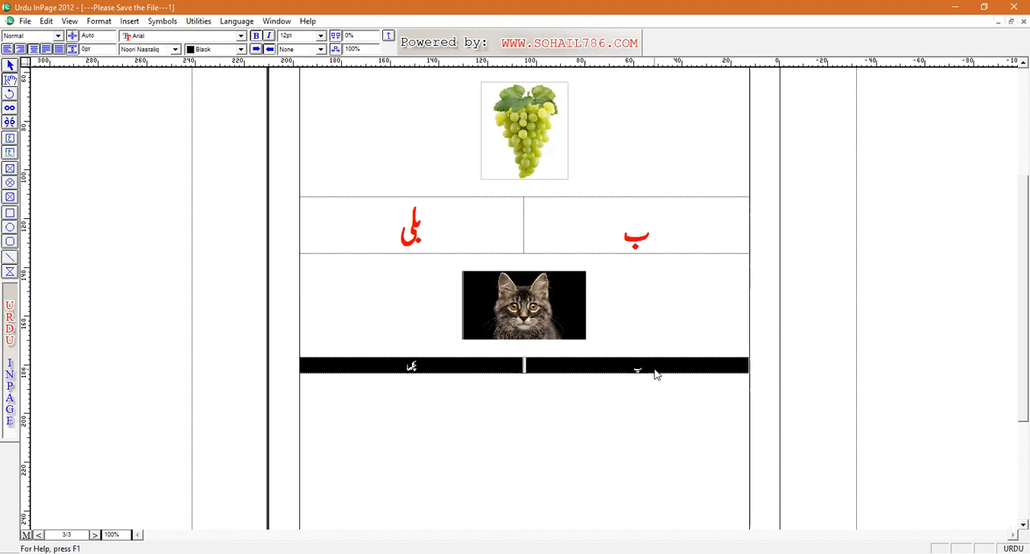
pyautogui.hotkey('ctrl', ']')
pyautogui.hotkey('ctrl', ']')
pyautogui.hotkey('ctrl', ']')
pyautogui.hotkey('ctrl', ']')
pyautogui.hotkey('ctrl', ']')
pyautogui.hotkey('ctrl', ']')
pyautogui.hotkey('ctrl', ']')
pyautogui.hotkey('ctrl', ']')
pyautogui.hotkey('ctrl', ']')
pyautogui.hotkey('ctrl', ']')
pyautogui.hotkey('ctrl', ']')
pyautogui.hotkey('ctrl', ']')
pyautogui.hotkey('ctrl', ']')
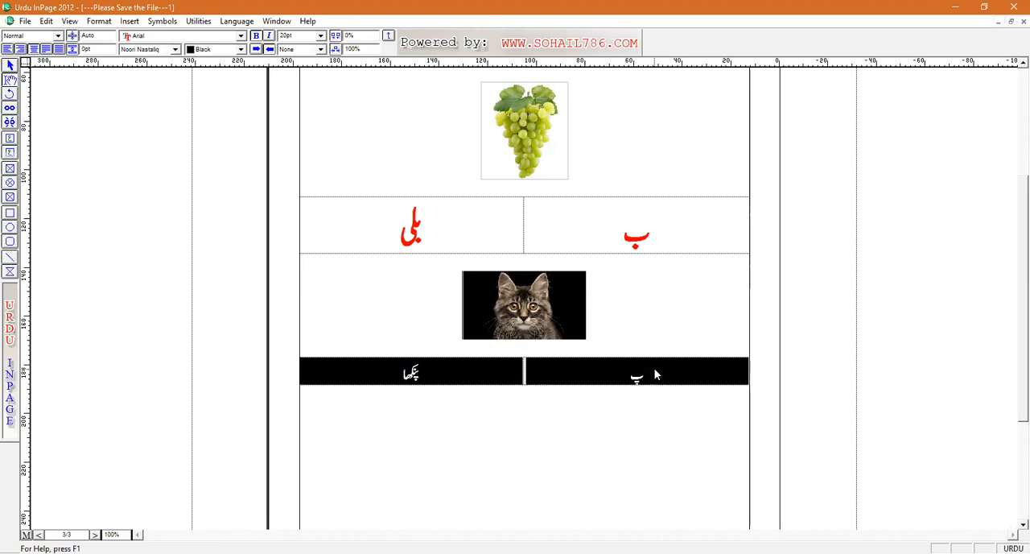
pyautogui.hotkey('ctrl', ']')
pyautogui.hotkey('ctrl', ']')
pyautogui.hotkey('ctrl', ']')
pyautogui.hotkey('ctrl', ']')
pyautogui.hotkey('ctrl', ']')
pyautogui.hotkey('ctrl', ']')
pyautogui.hotkey('ctrl', ']')
pyautogui.hotkey('ctrl', ']')
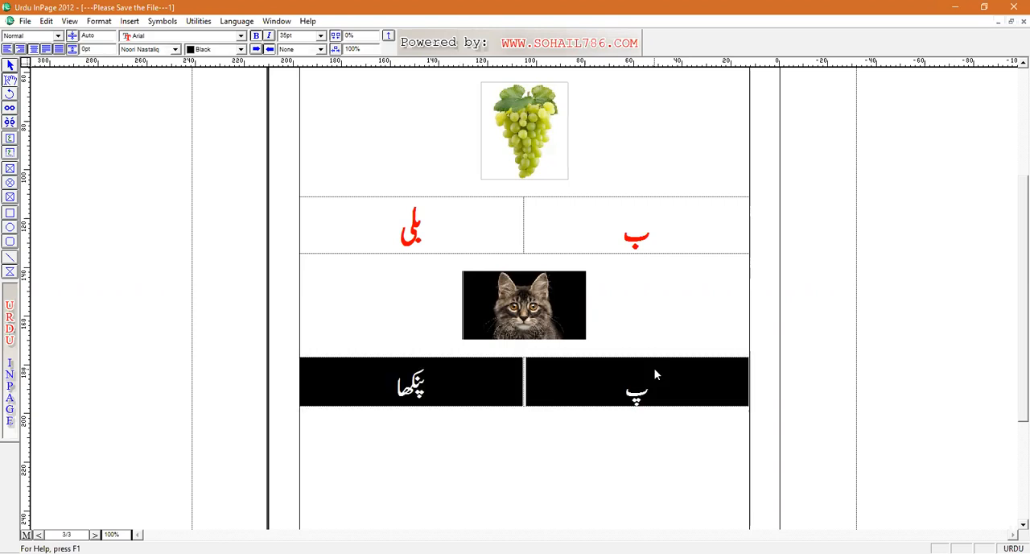
# Step: Insert the fan picture from the Qaida folder below the پ and پنکھا table
pyautogui.click(572, 437)
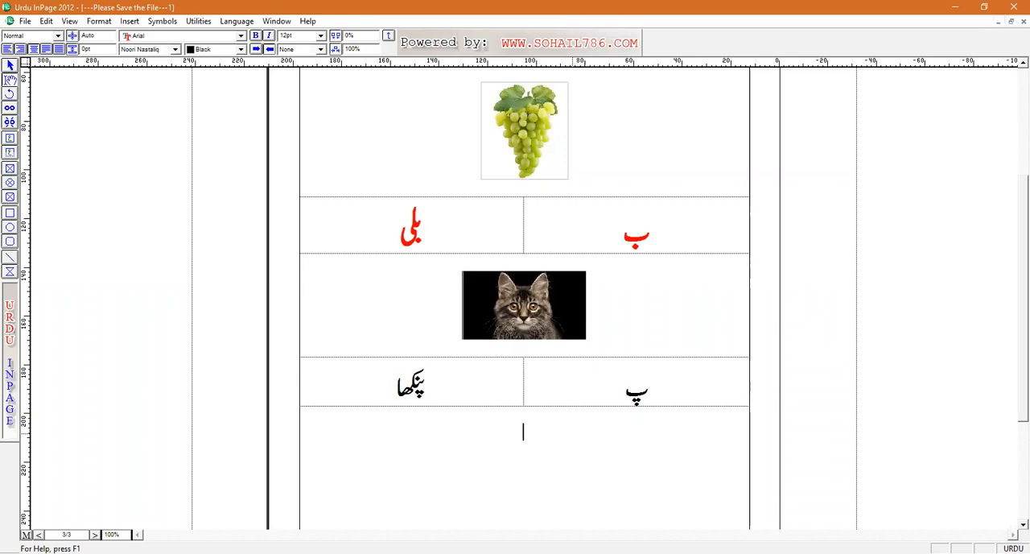
pyautogui.click(130, 20)
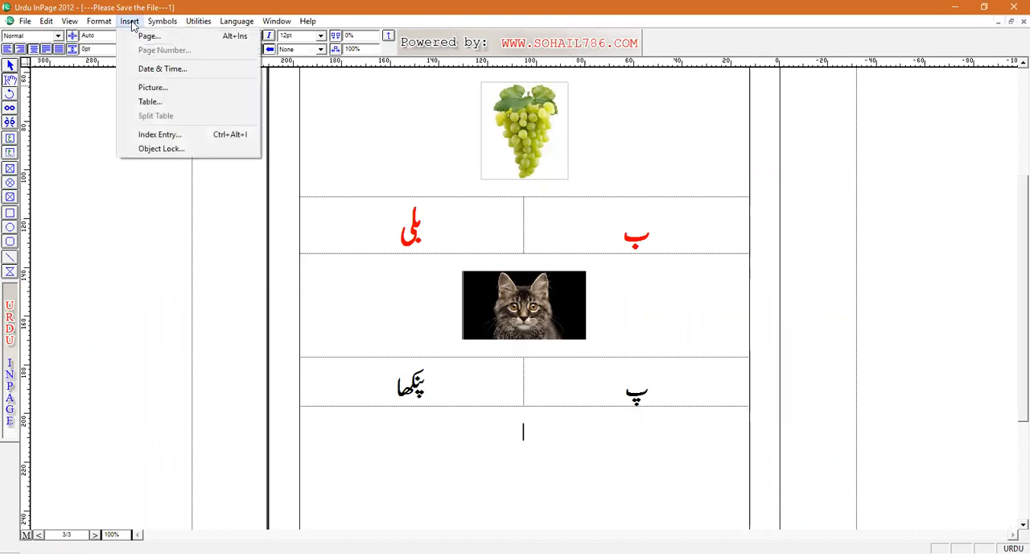
pyautogui.click(158, 87)
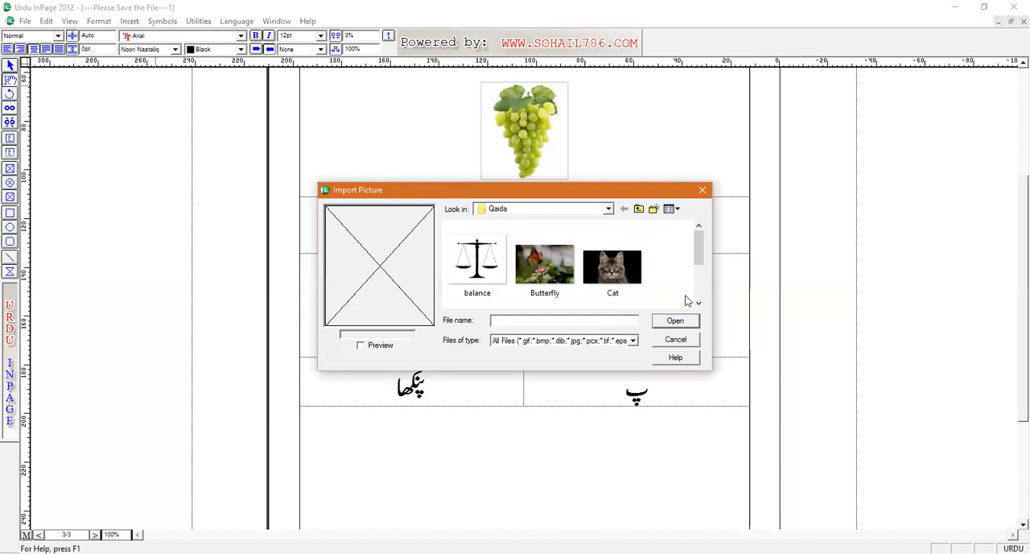
pyautogui.click(699, 302)
pyautogui.click(698, 302)
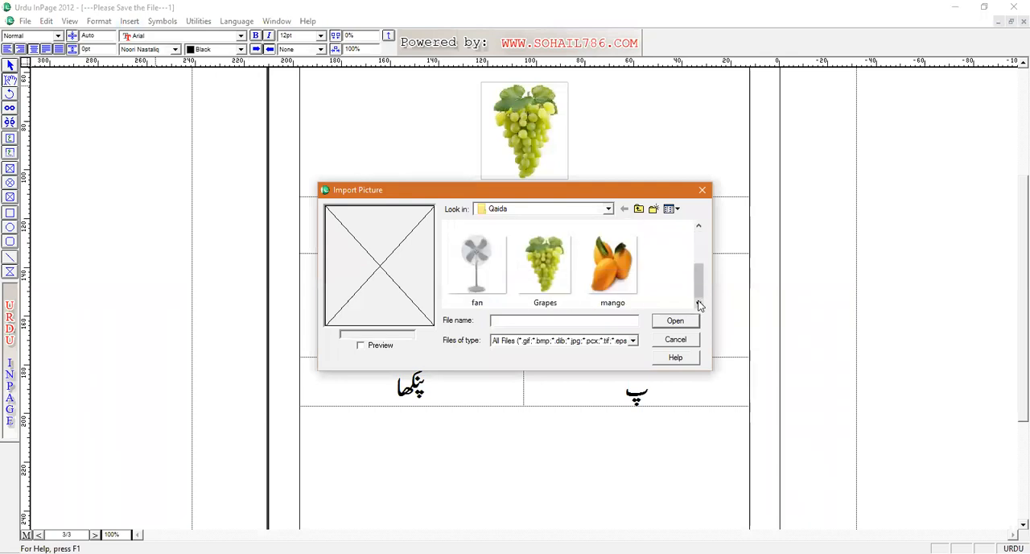
pyautogui.doubleClick(478, 273)
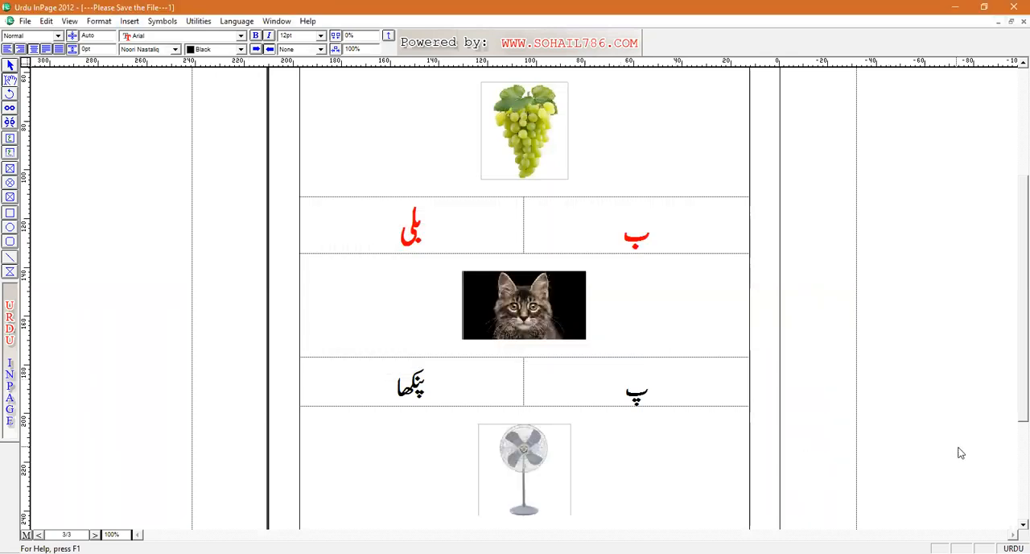
# Step: Add blank lines below the fan picture to reach a new page and insert a table with 1 row and 2 columns there
pyautogui.scroll(-3, 1012, 473)
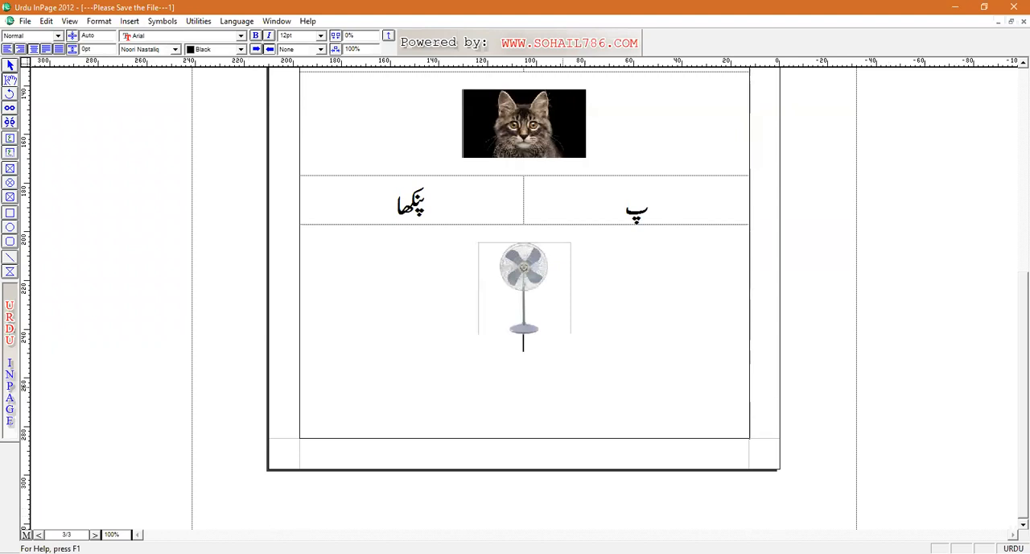
pyautogui.press('Return')
pyautogui.press('Return')
pyautogui.press('Return')
pyautogui.press('Return')
pyautogui.press('Return')
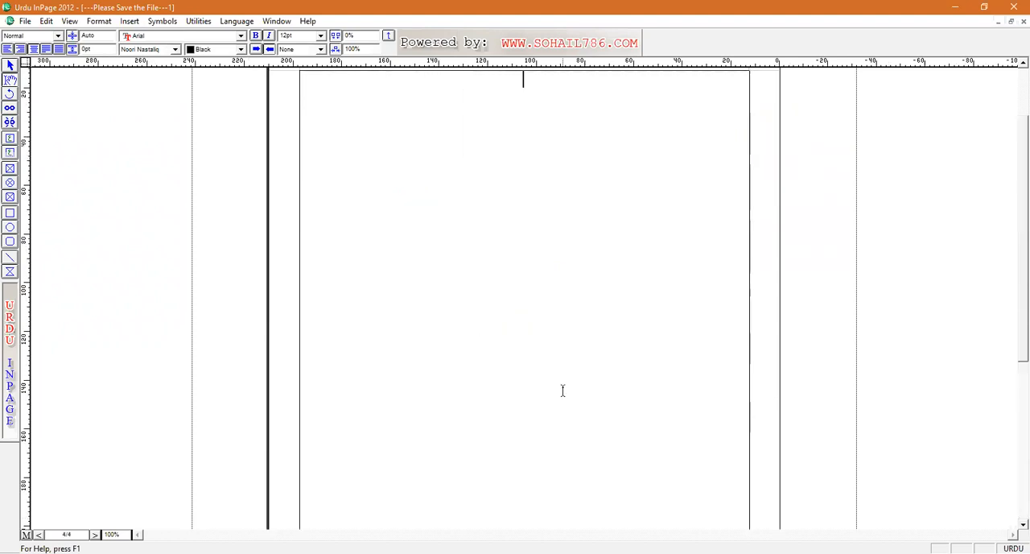
pyautogui.click(130, 21)
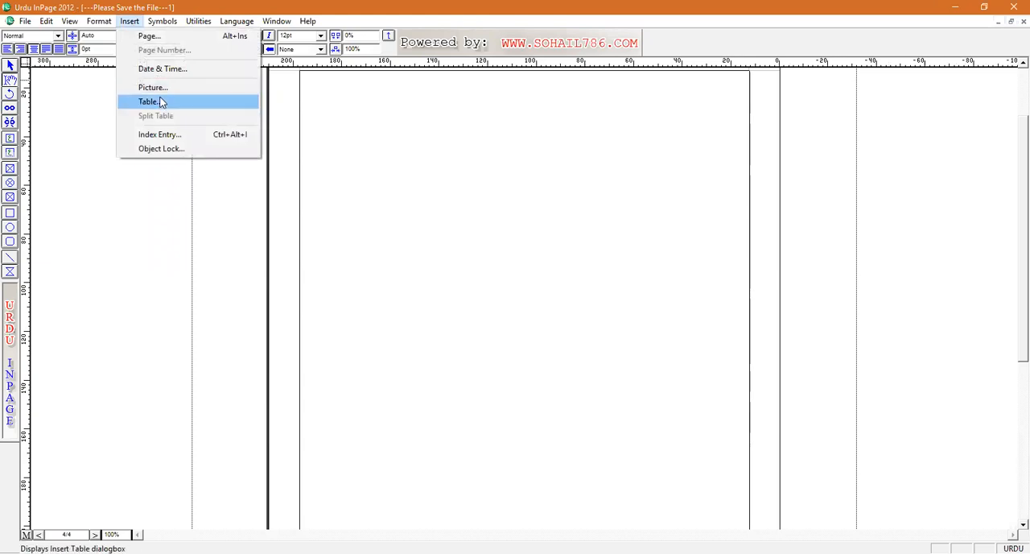
pyautogui.click(152, 102)
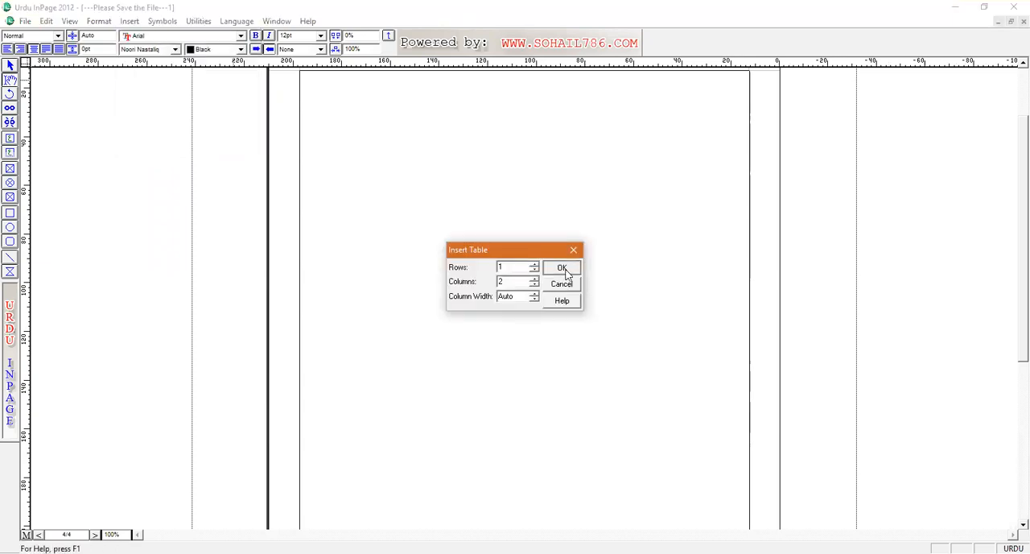
pyautogui.click(567, 272)
# Step: Fill the new page's table with ت and تتلی, and enlarge both to about 49 pt
pyautogui.click(496, 76)
pyautogui.write('تتتی')
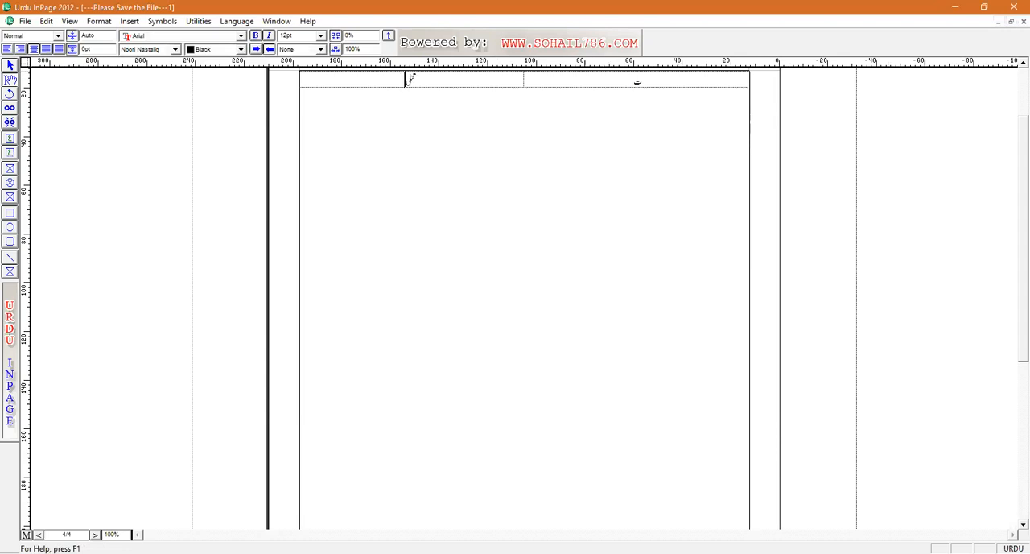
pyautogui.moveTo(404, 80); pyautogui.dragTo(621, 67)
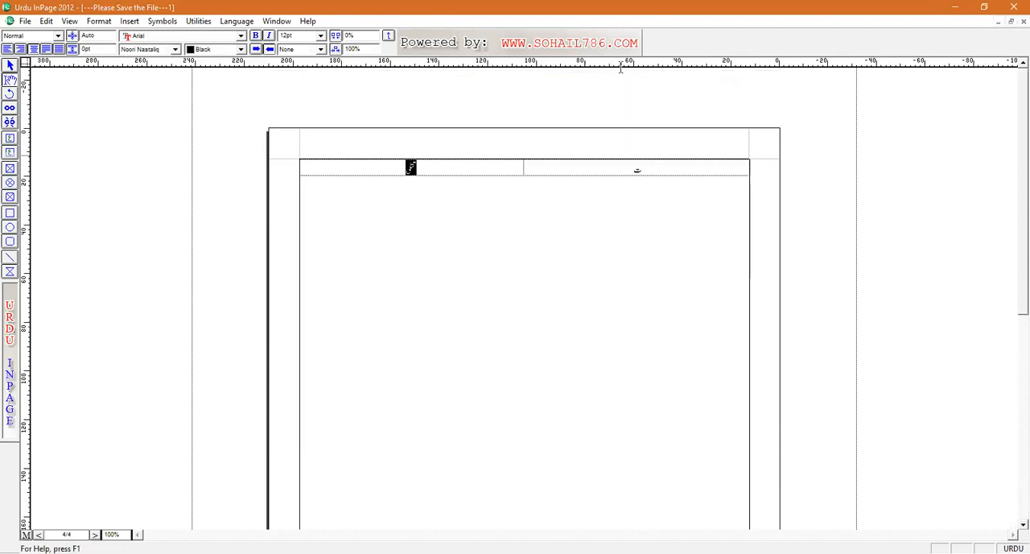
pyautogui.moveTo(684, 169); pyautogui.dragTo(510, 168)
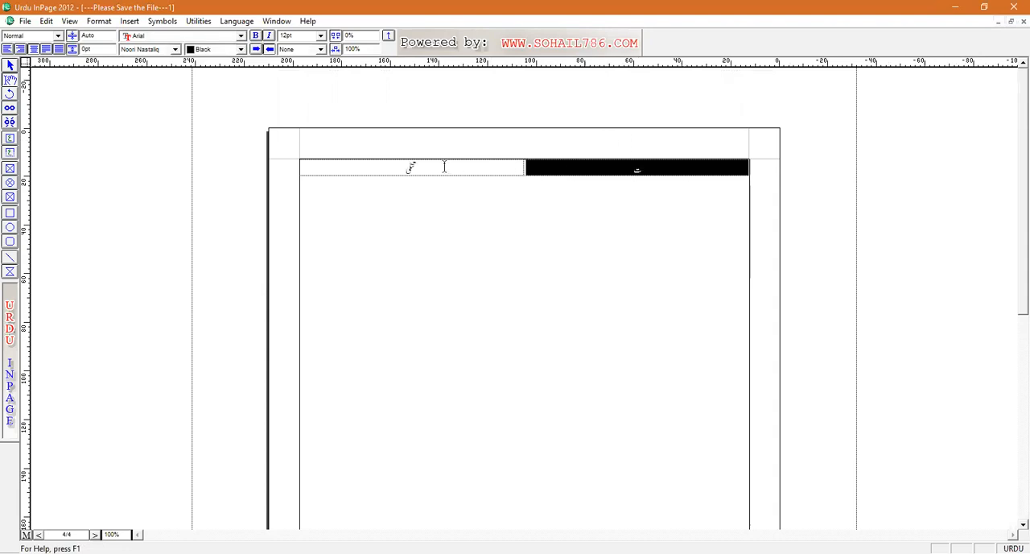
pyautogui.moveTo(413, 167); pyautogui.dragTo(407, 169)
pyautogui.press('F12')
pyautogui.press('F12')
pyautogui.press('F12')
pyautogui.press('F12')
pyautogui.press('F12')
pyautogui.press('F12')
pyautogui.press('F12')
pyautogui.press('F12')
pyautogui.press('F12')
pyautogui.press('F12')
pyautogui.press('F12')
pyautogui.press('F12')
pyautogui.press('F12')
pyautogui.press('F12')
pyautogui.press('F12')
pyautogui.press('F12')
pyautogui.press('F12')
pyautogui.press('F12')
pyautogui.press('F12')
pyautogui.press('F12')
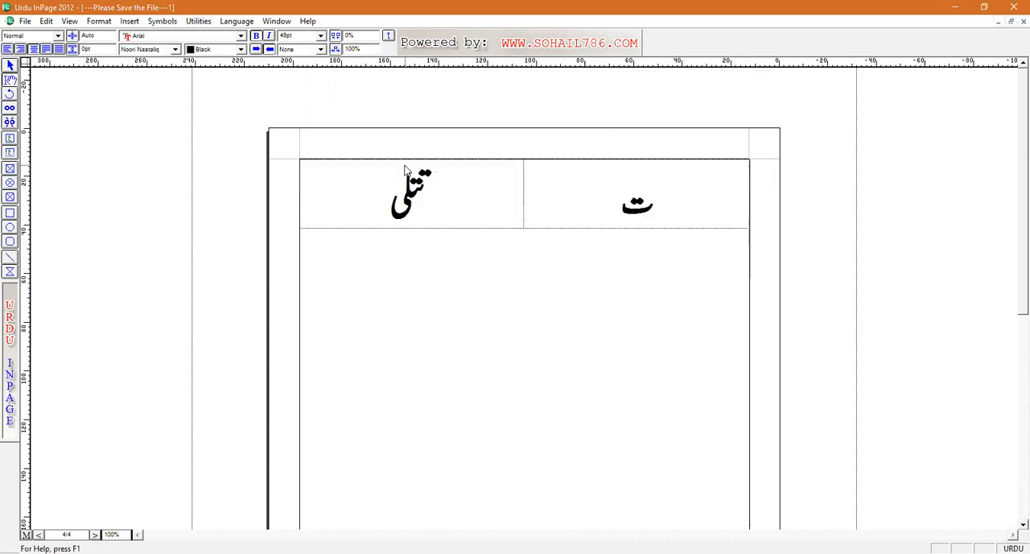
# Step: Insert the Butterfly picture from the Qaida folder on a new line below the ت and تتلی table
pyautogui.click(536, 274)
pyautogui.press('Return')
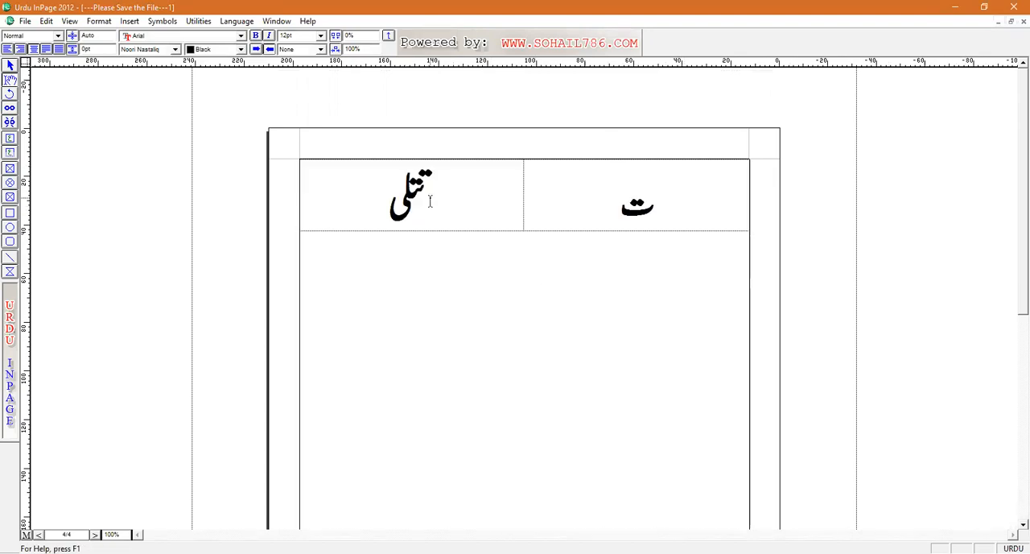
pyautogui.click(130, 21)
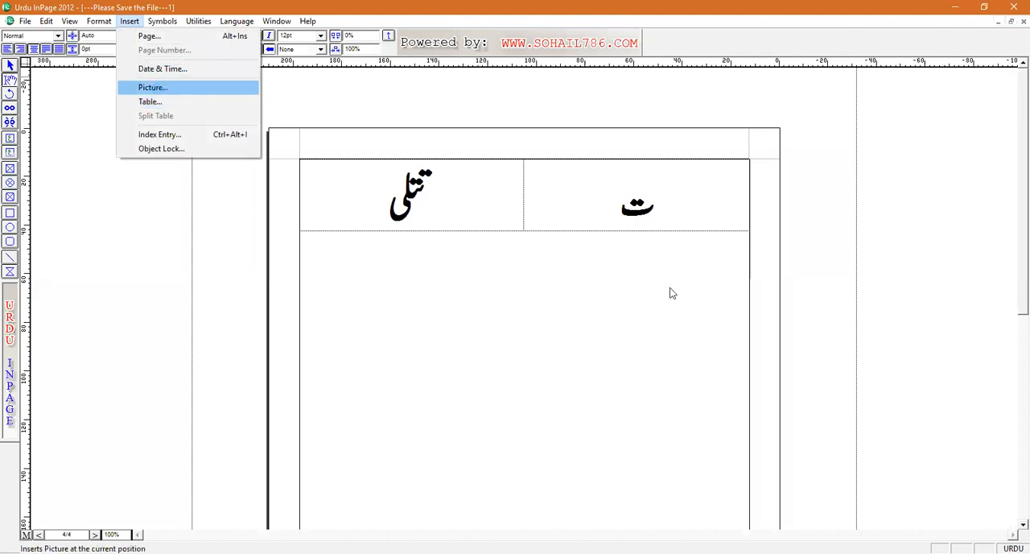
pyautogui.doubleClick(554, 276)
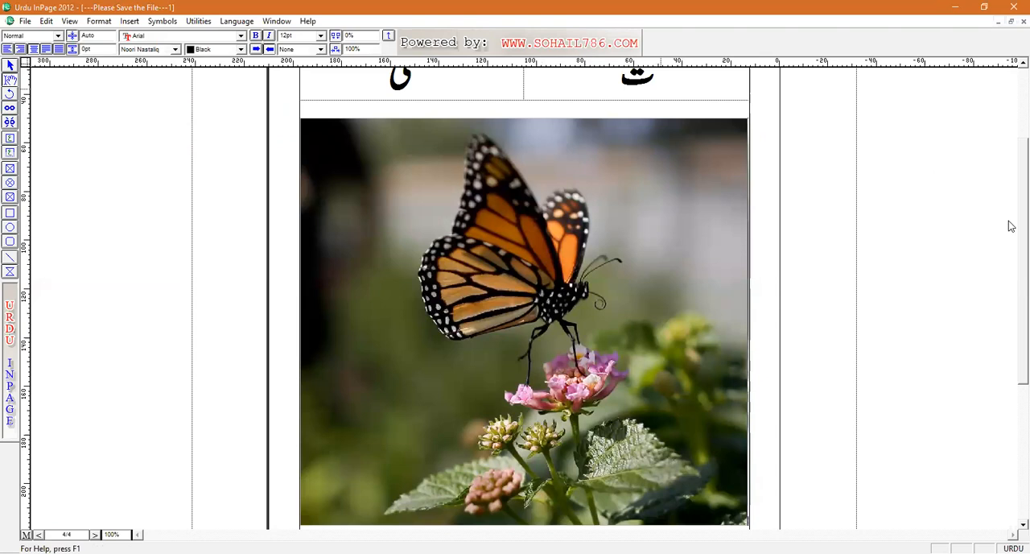
# Step: Shrink the butterfly picture's frame to about 237 mm wide and 109 mm high
pyautogui.scroll(-3, 1013, 331)
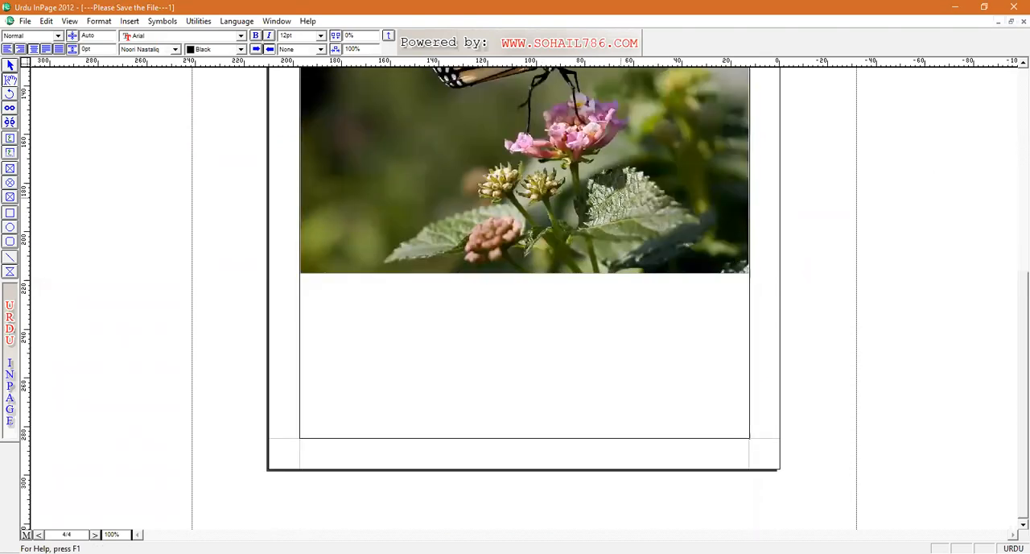
pyautogui.click(420, 170)
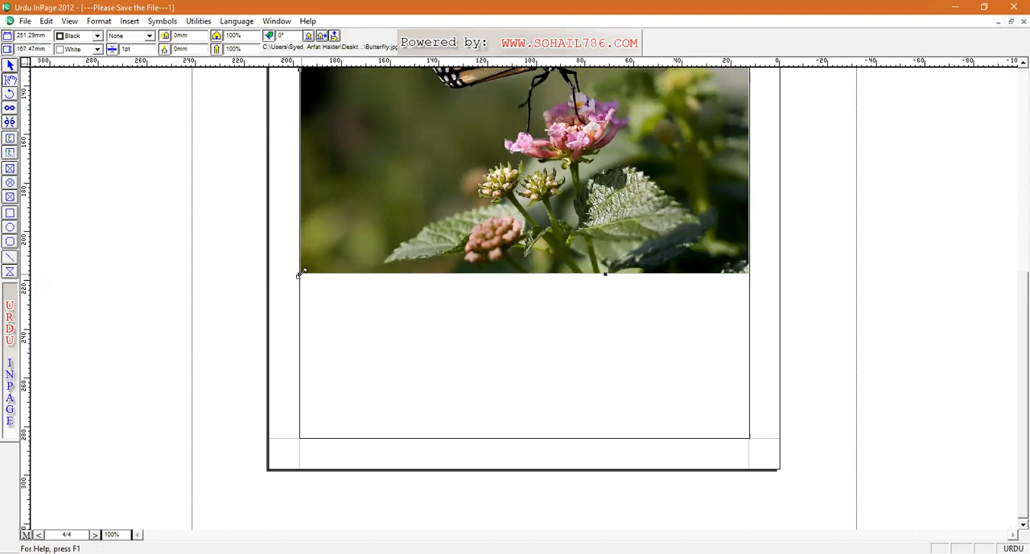
pyautogui.moveTo(309, 263); pyautogui.dragTo(337, 156)
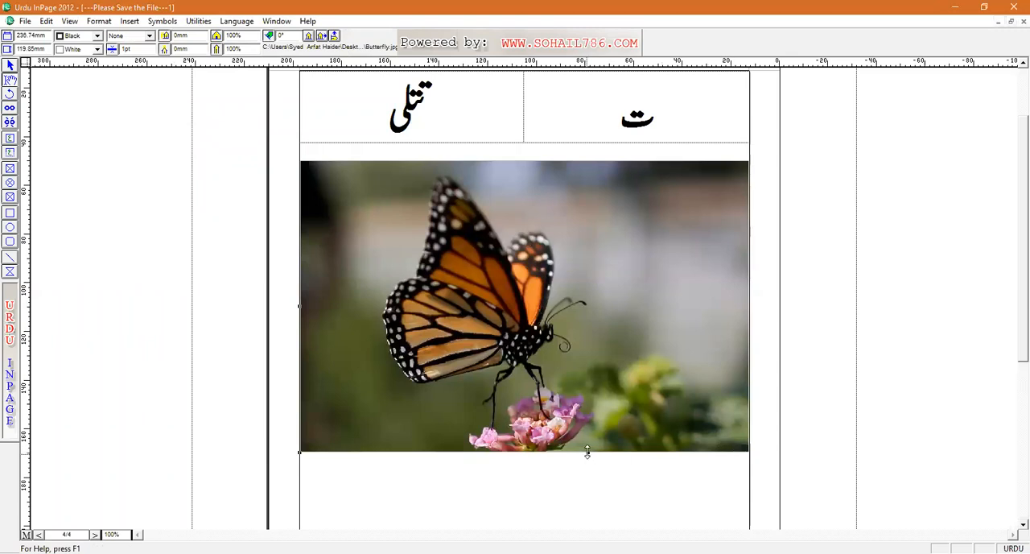
pyautogui.moveTo(587, 448); pyautogui.dragTo(805, 427)
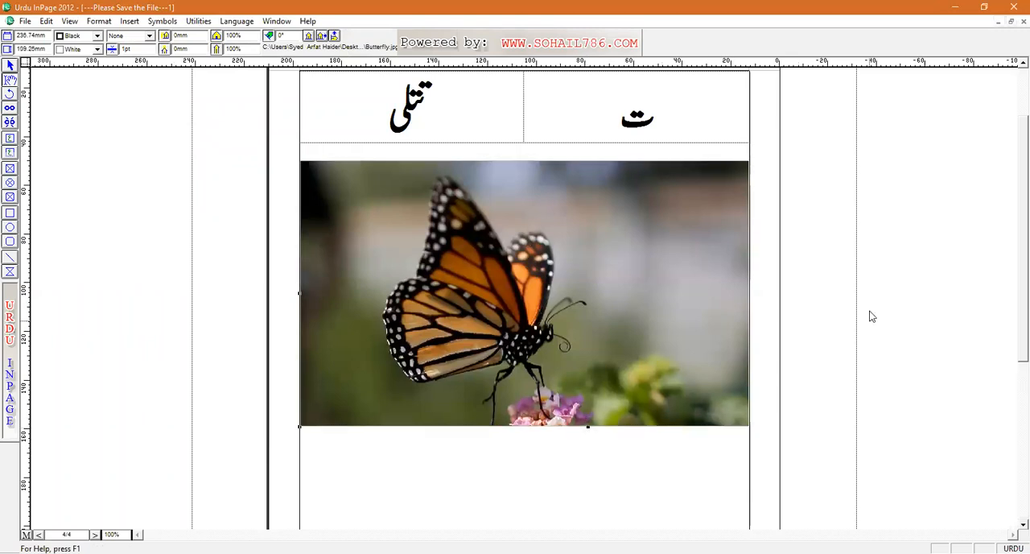
# Step: Shrink the butterfly picture's frame to about 186 mm wide and 75 mm high
pyautogui.click(737, 200)
pyautogui.click(706, 202)
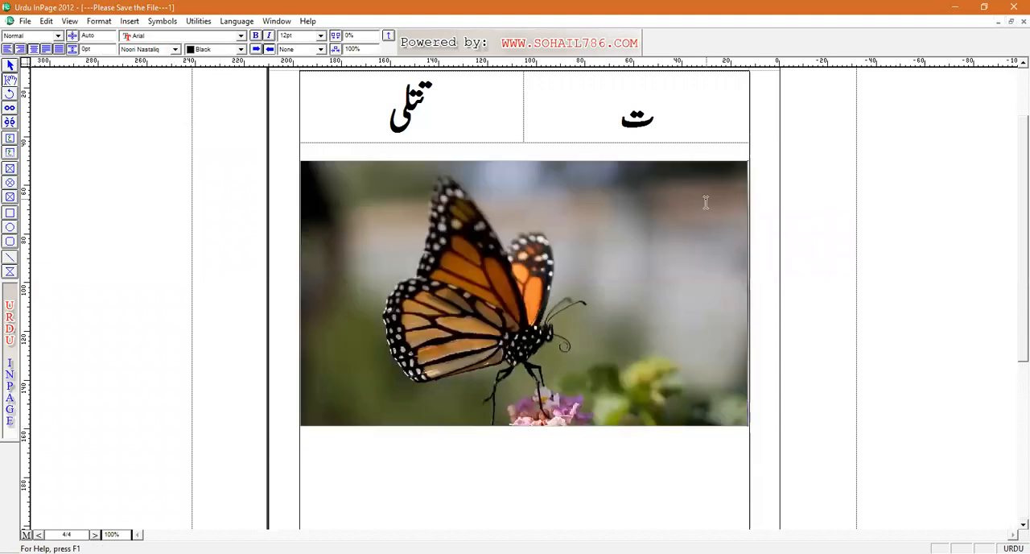
pyautogui.click(333, 398)
pyautogui.click(333, 398)
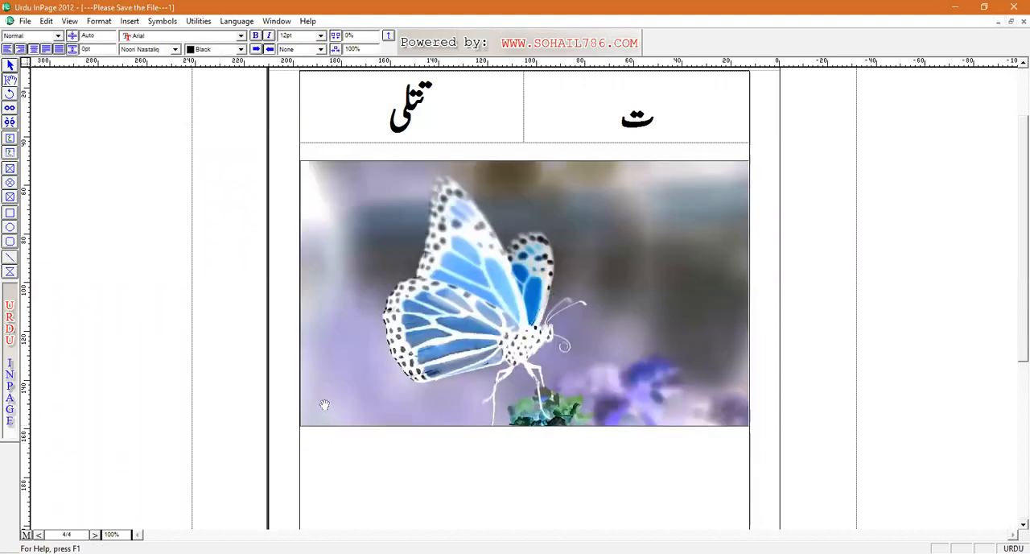
pyautogui.click(325, 405)
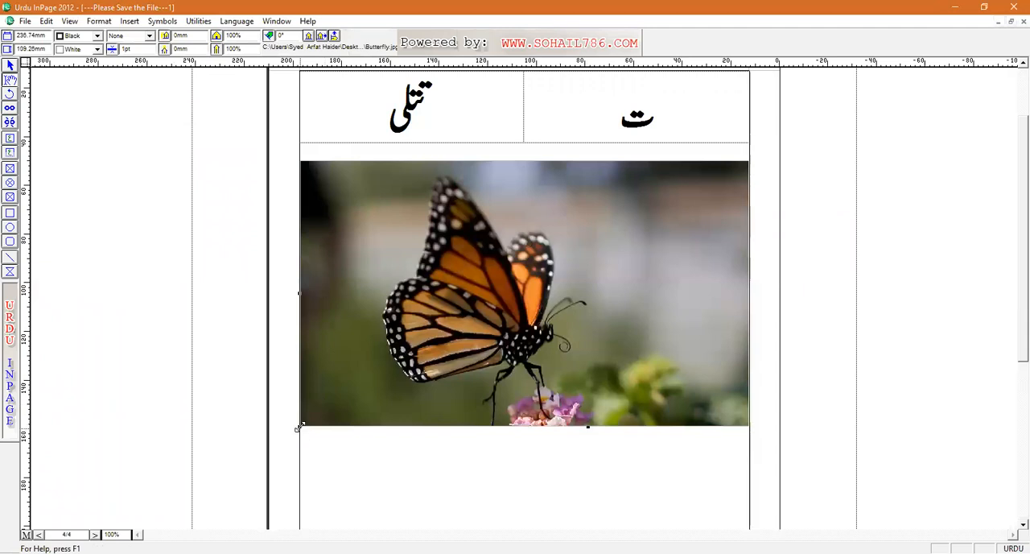
pyautogui.moveTo(299, 427); pyautogui.dragTo(421, 342)
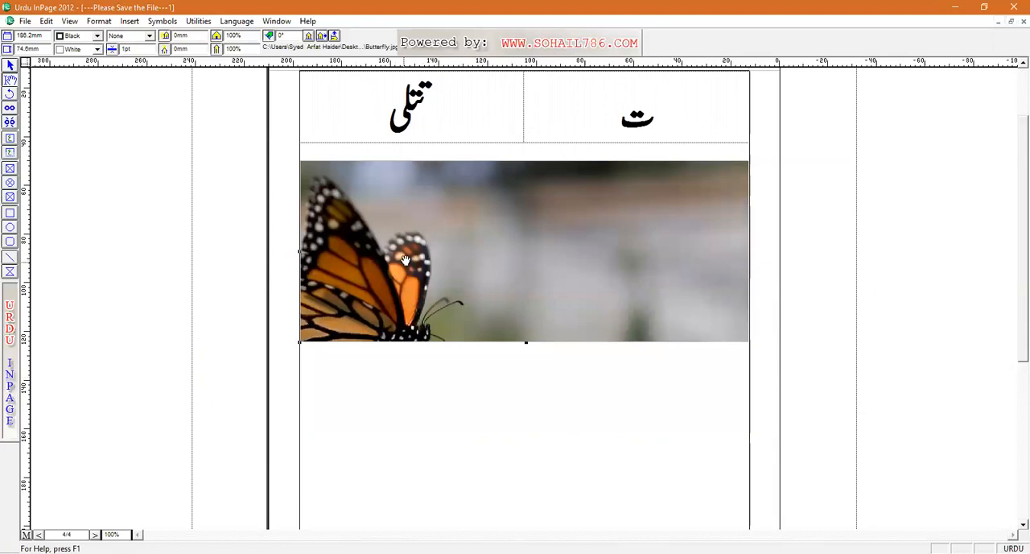
# Step: Reposition the image inside its frame so the butterfly is in view, and narrow the frame closely around it
pyautogui.moveTo(404, 259); pyautogui.dragTo(549, 222)
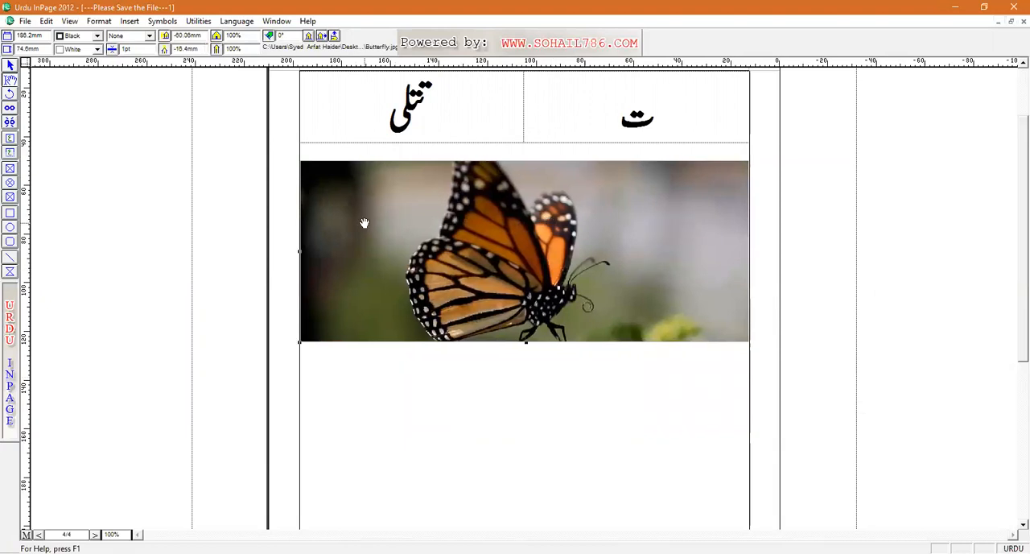
pyautogui.moveTo(299, 251); pyautogui.dragTo(373, 249)
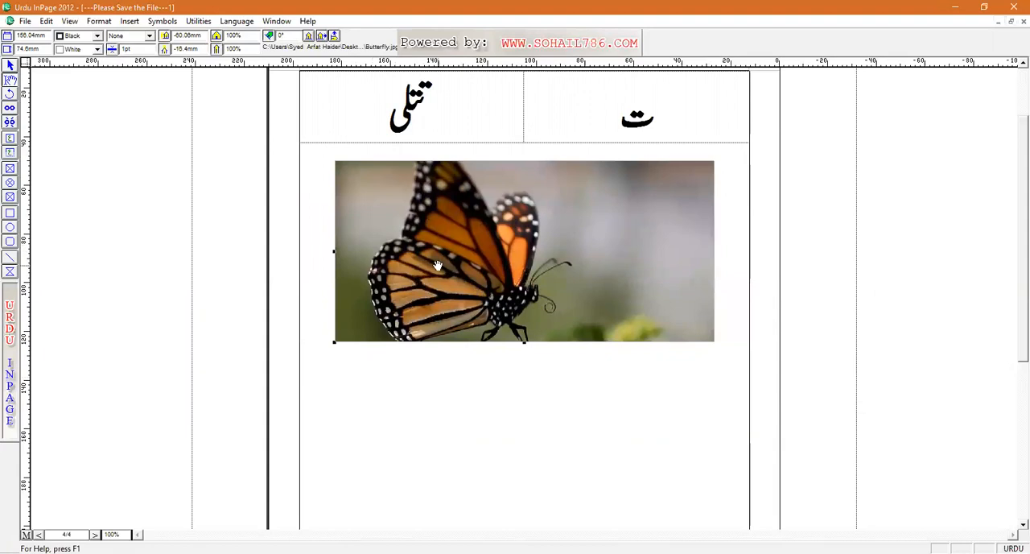
pyautogui.moveTo(333, 252); pyautogui.dragTo(579, 253)
pyautogui.click(573, 423)
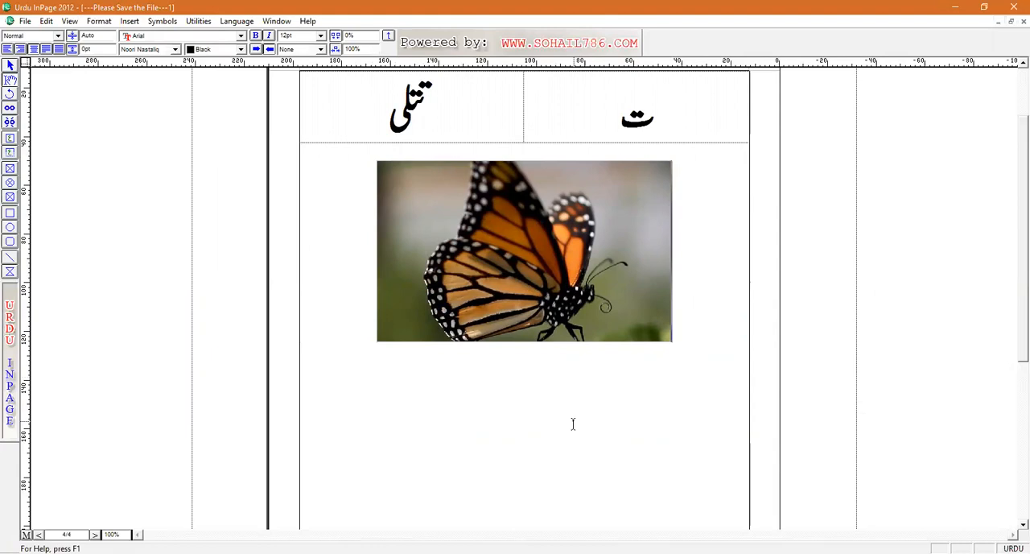
# Step: Write the lines "Assignment", "23-7-2020" and "Issues:Tuesday" below the butterfly picture
pyautogui.click(373, 256)
pyautogui.press('Return')
pyautogui.hotkey('ctrl', 'space')
pyautogui.write('A')
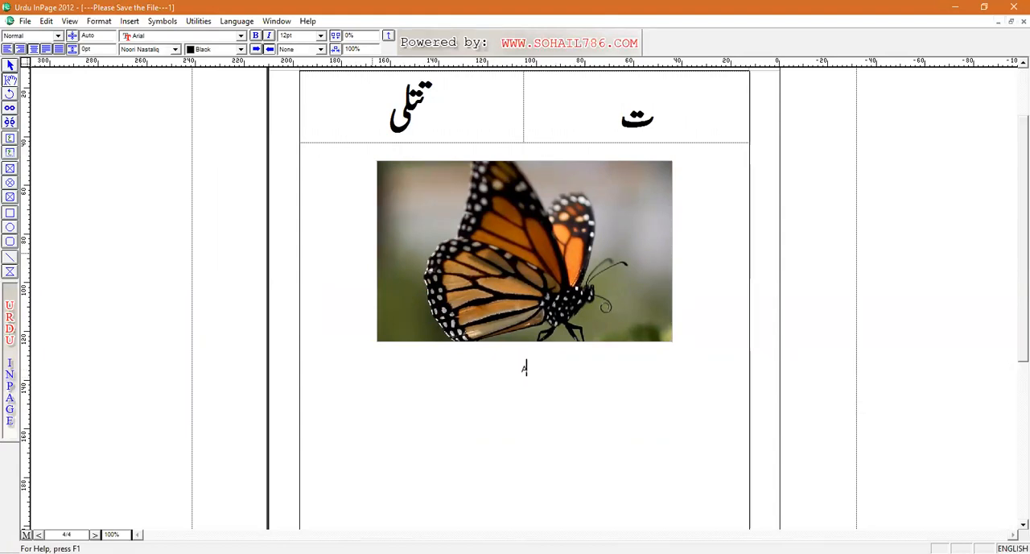
pyautogui.write('ssignment Tu')
pyautogui.press('BackSpace')
pyautogui.write('23-7-2020')
pyautogui.write('TuesdayIssues')
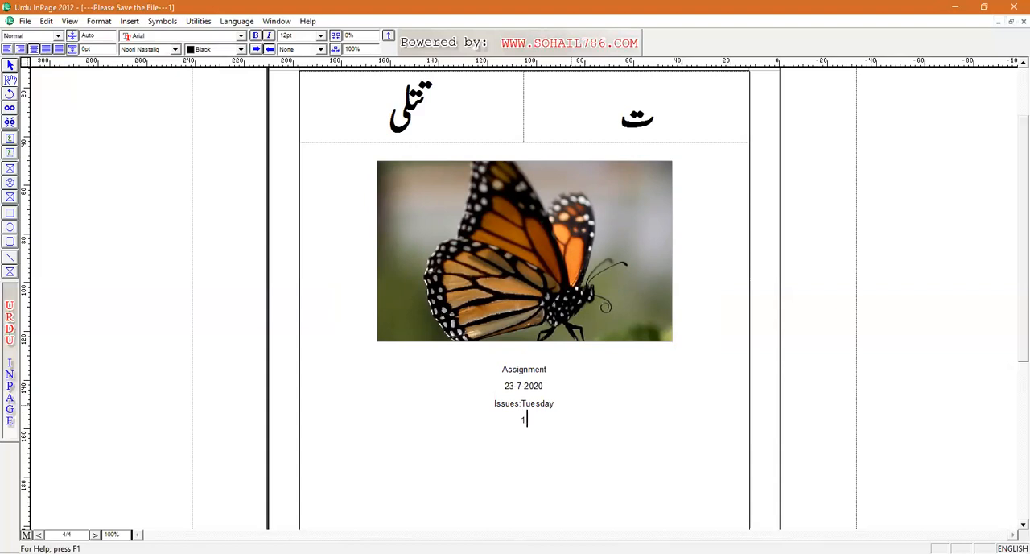
# Step: Add two numbered items below the Issues line: "1۔اردو قاعدہ" in Urdu and "2. English Book" in English
pyautogui.press('BackSpace')
pyautogui.press('BackSpace')
pyautogui.hotkey('ctrl', 'space')
pyautogui.write('1۔اردو قاعدہ')
pyautogui.press('Escape')
pyautogui.write('ENglish')
pyautogui.press('BackSpace')
pyautogui.press('BackSpace')
pyautogui.press('BackSpace')
pyautogui.press('BackSpace')
pyautogui.press('BackSpace')
pyautogui.press('BackSpace')
pyautogui.press('BackSpace')
pyautogui.press('BackSpace')
pyautogui.press('BackSpace')
pyautogui.write('. English Book')
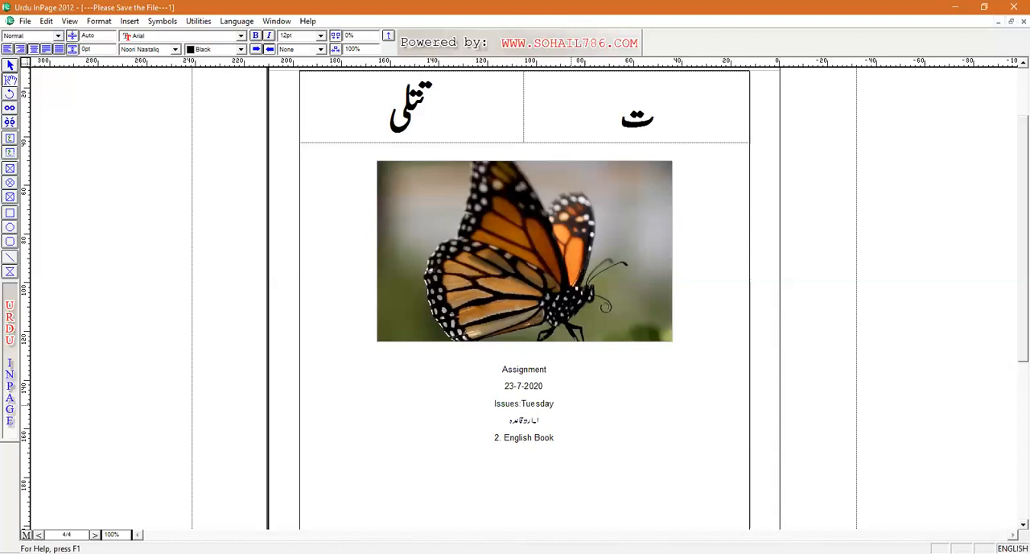
# Step: Open the master page and draw a horizontal black line along its top margin, spanning between the side margins
pyautogui.scroll(2, 1013, 90)
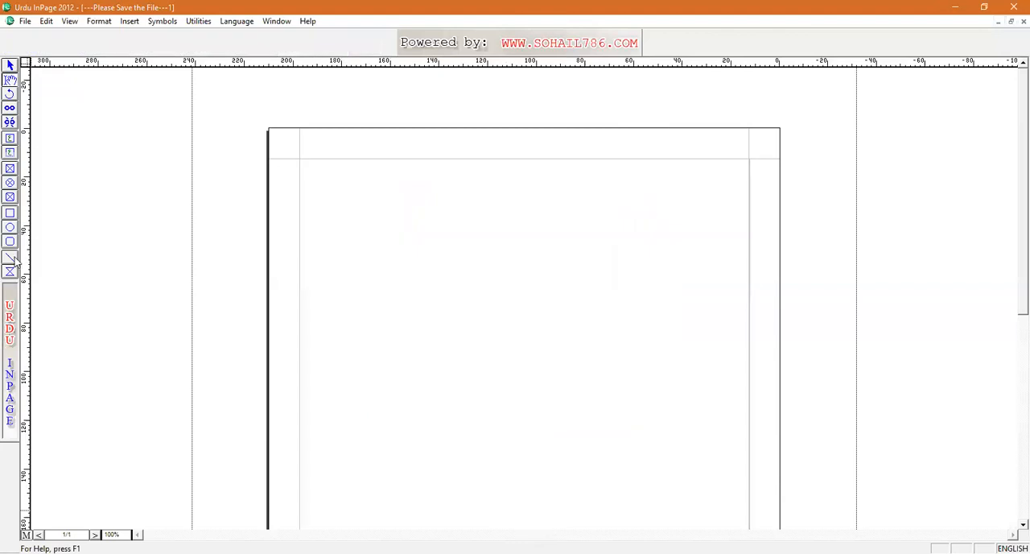
pyautogui.click(9, 259)
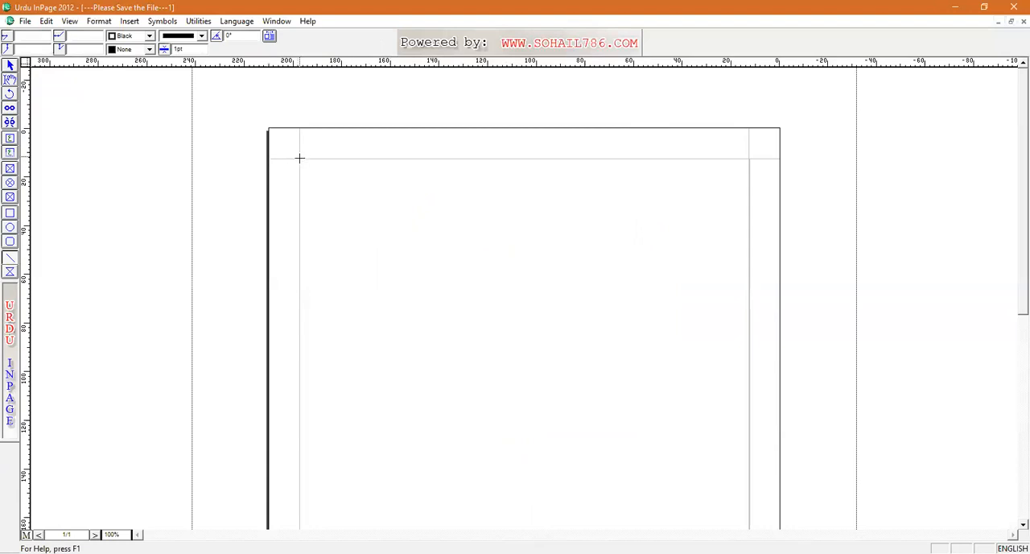
pyautogui.moveTo(306, 159); pyautogui.dragTo(748, 159)
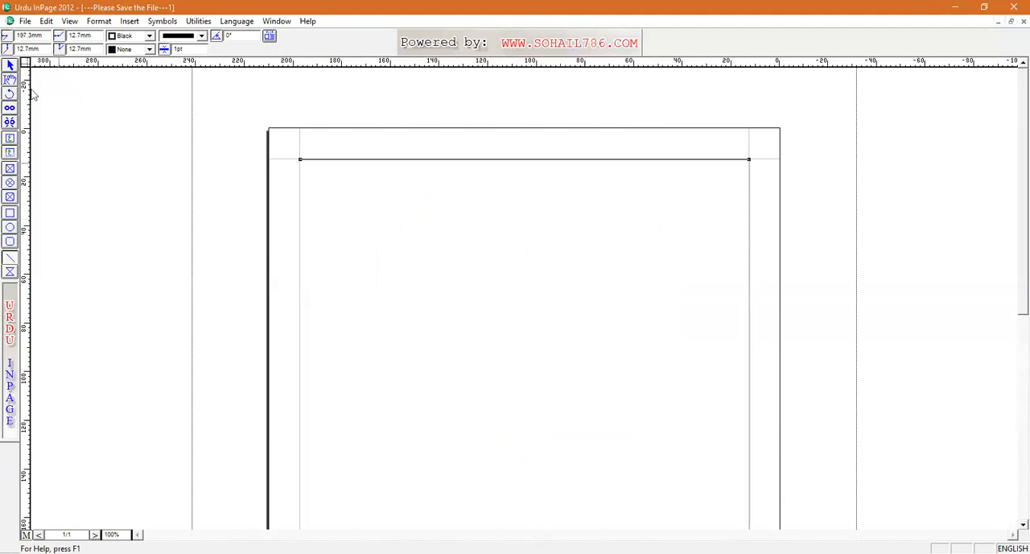
# Step: Add a wide text box above the top margin line reading "The Ambitious Educational System Lahore"
pyautogui.click(9, 152)
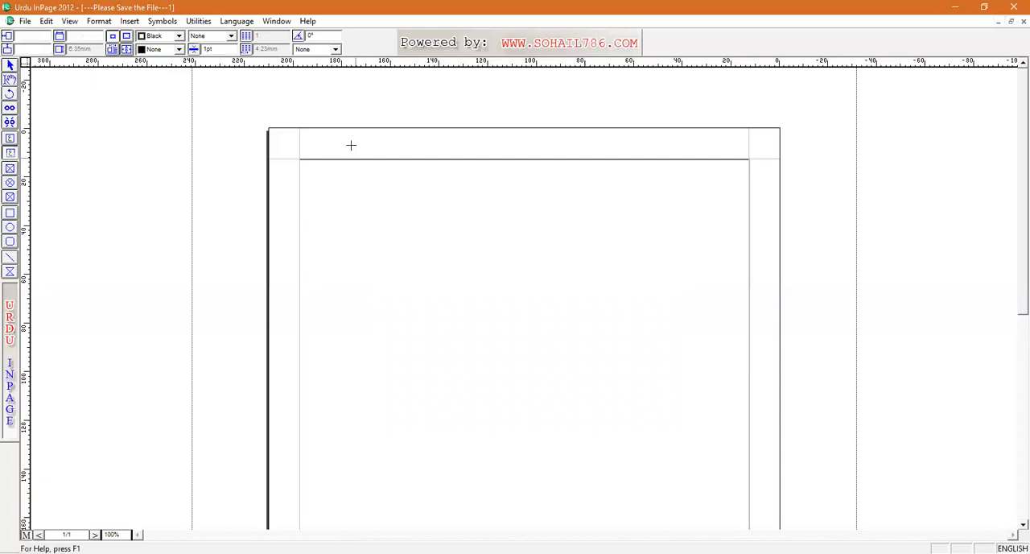
pyautogui.moveTo(330, 135); pyautogui.dragTo(705, 151)
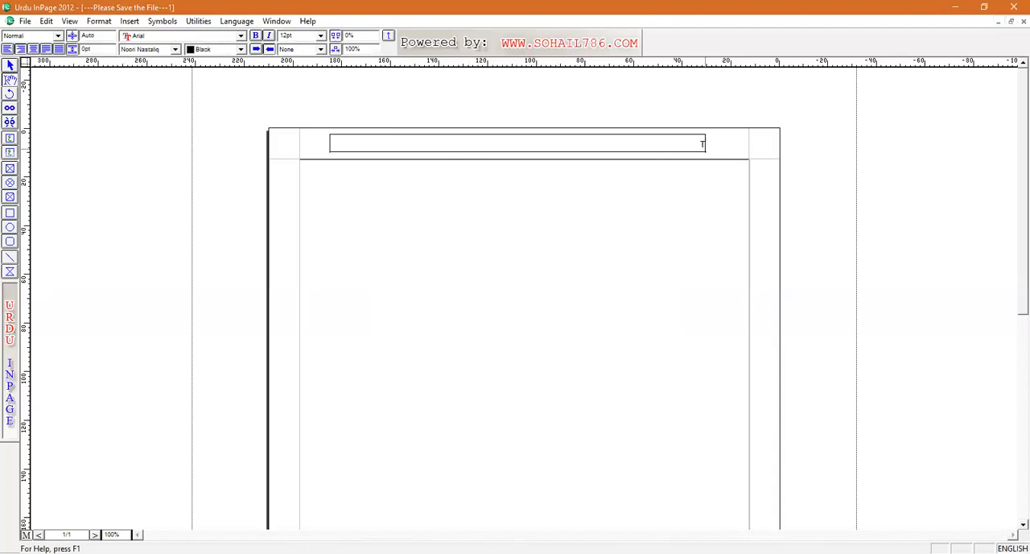
pyautogui.write('The Ambitious Educational Syst')
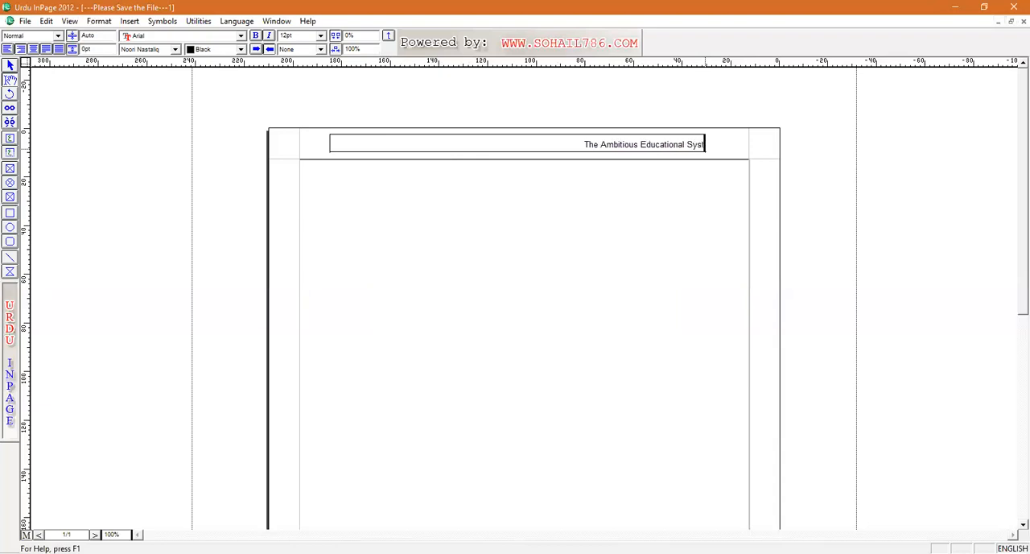
pyautogui.write('em Lahore')
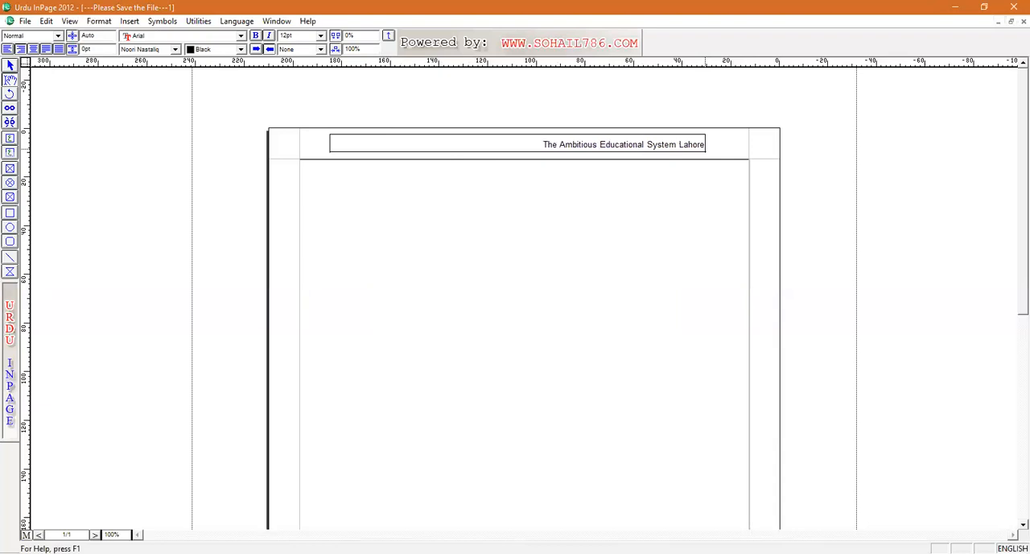
# Step: Make the school name in the header bold at 17 pt and align it to the left
pyautogui.hotkey('ctrl', 'e')
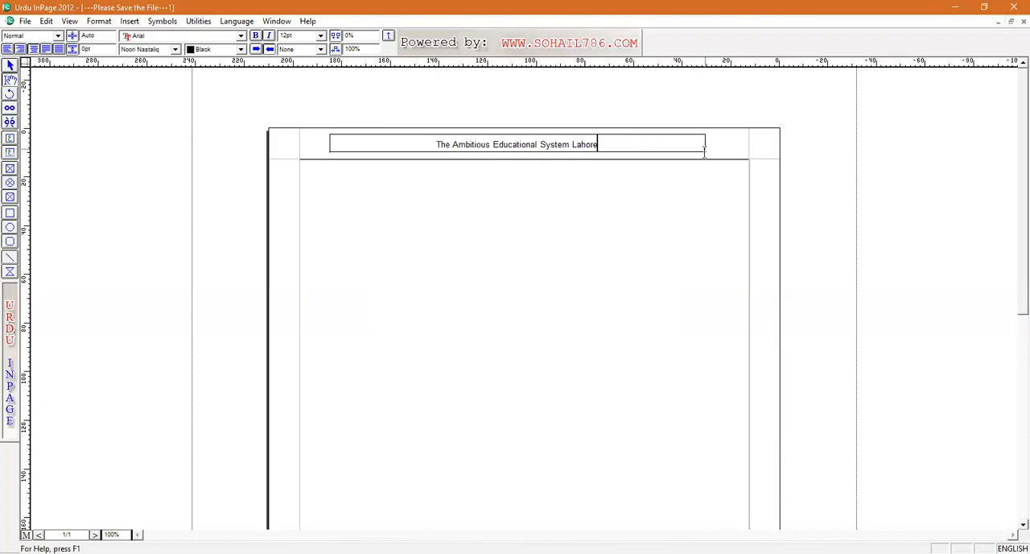
pyautogui.moveTo(599, 144); pyautogui.dragTo(437, 143)
pyautogui.hotkey('ctrl', 'b')
pyautogui.press('F8')
pyautogui.press('F8')
pyautogui.press('F8')
pyautogui.press('F8')
pyautogui.press('F8')
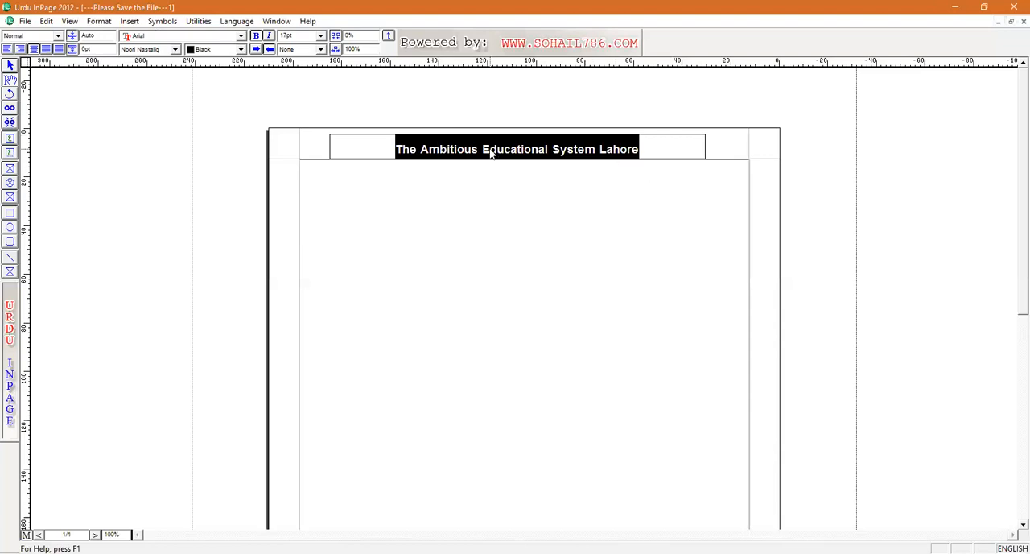
pyautogui.hotkey('ctrl', 'shift', 'l')
pyautogui.click(649, 150)
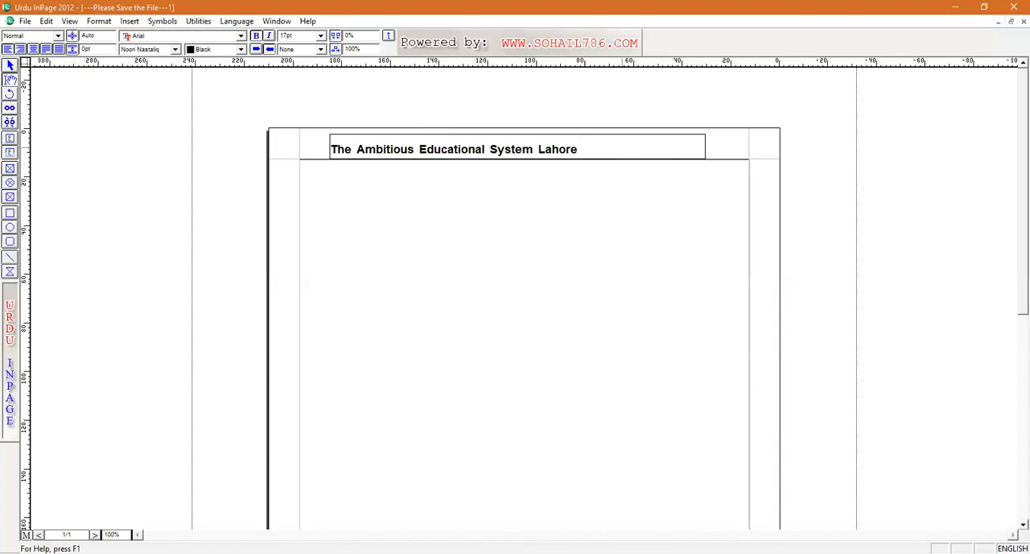
# Step: Add a second header text box beside the school name reading "Class: Play Group"
pyautogui.click(67, 147)
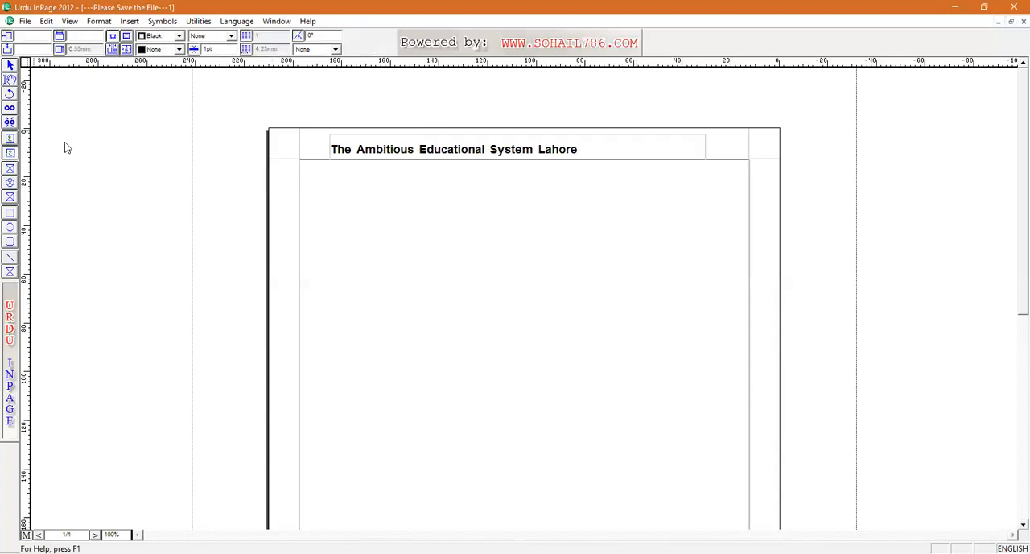
pyautogui.moveTo(598, 135); pyautogui.dragTo(743, 152)
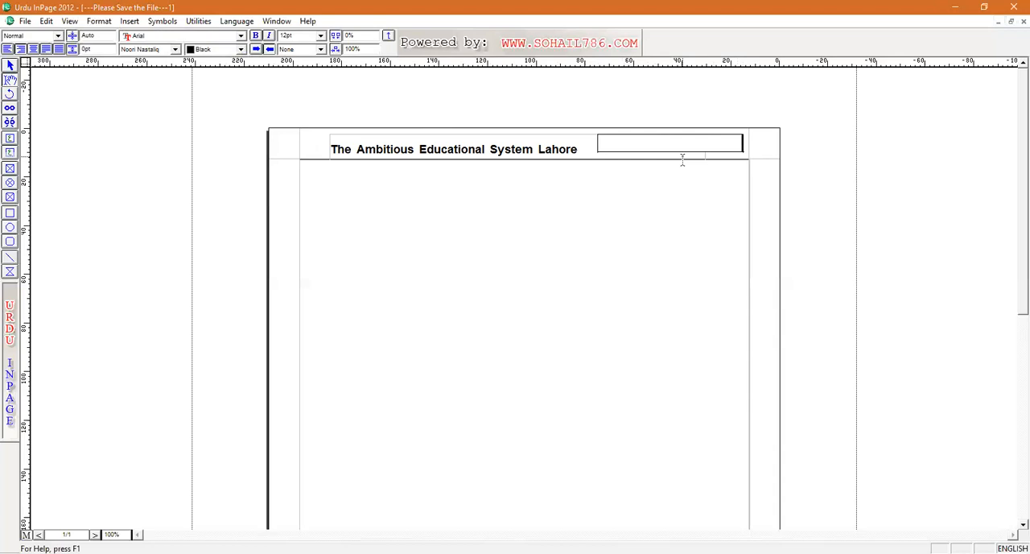
pyautogui.write('Class: Play Group')
# Step: Enlarge the "Class: Play Group" header text to 16 pt
pyautogui.moveTo(743, 143); pyautogui.dragTo(676, 146)
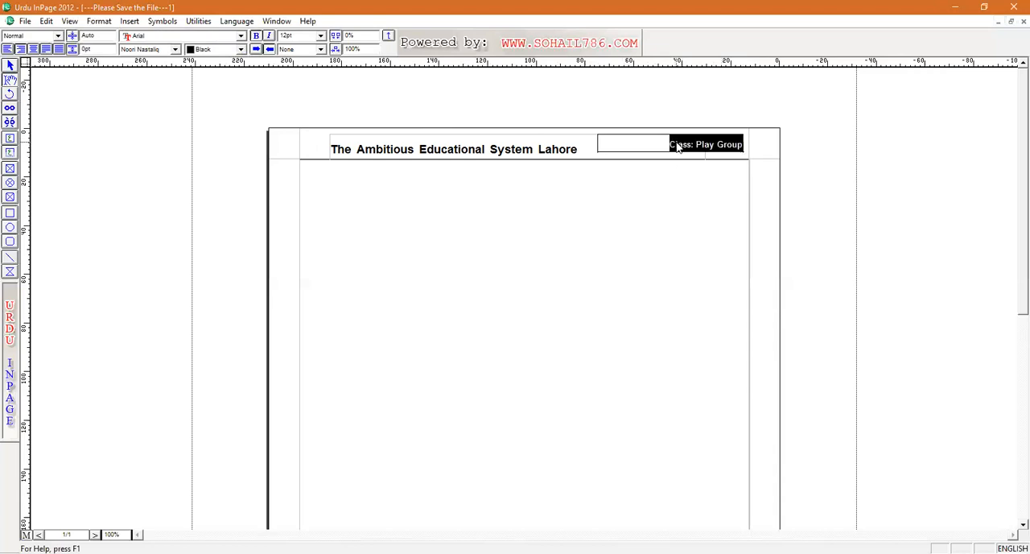
pyautogui.hotkey('ctrl', 'F8')
pyautogui.hotkey('ctrl', 'F8')
pyautogui.hotkey('ctrl', 'F8')
pyautogui.hotkey('ctrl', 'F8')
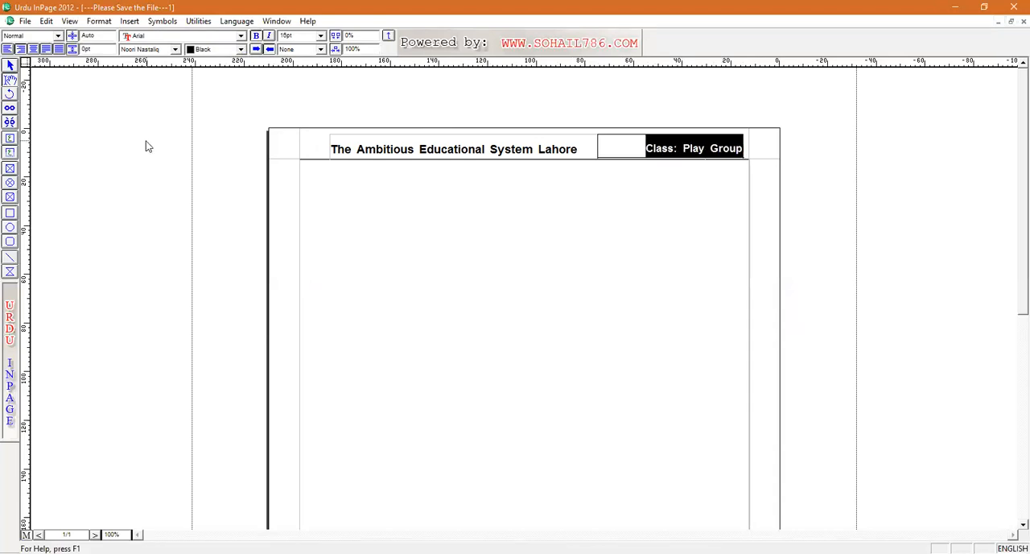
# Step: Draw a small text box in the master page's footer near the left margin and insert an automatic page number
pyautogui.click(13, 152)
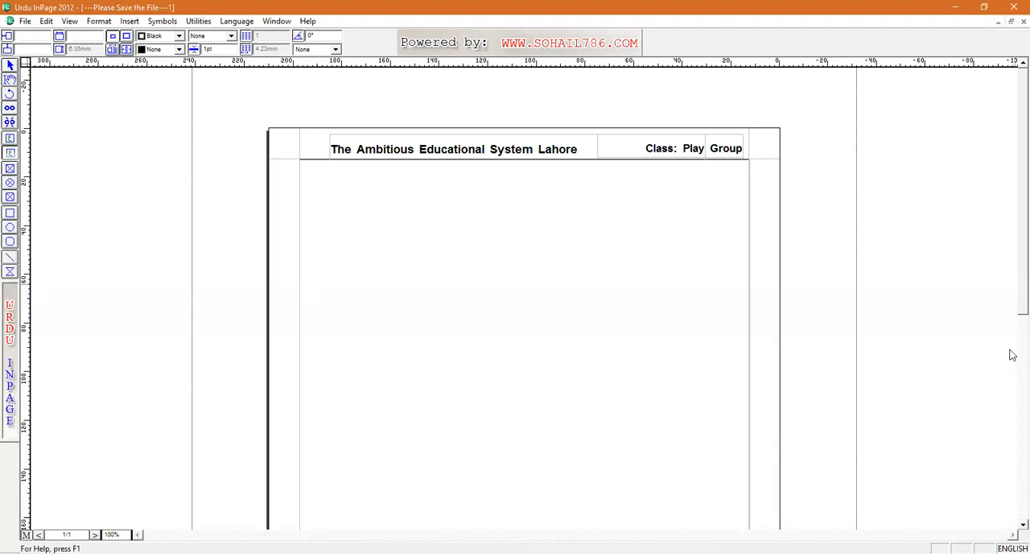
pyautogui.scroll(-5, 1011, 355)
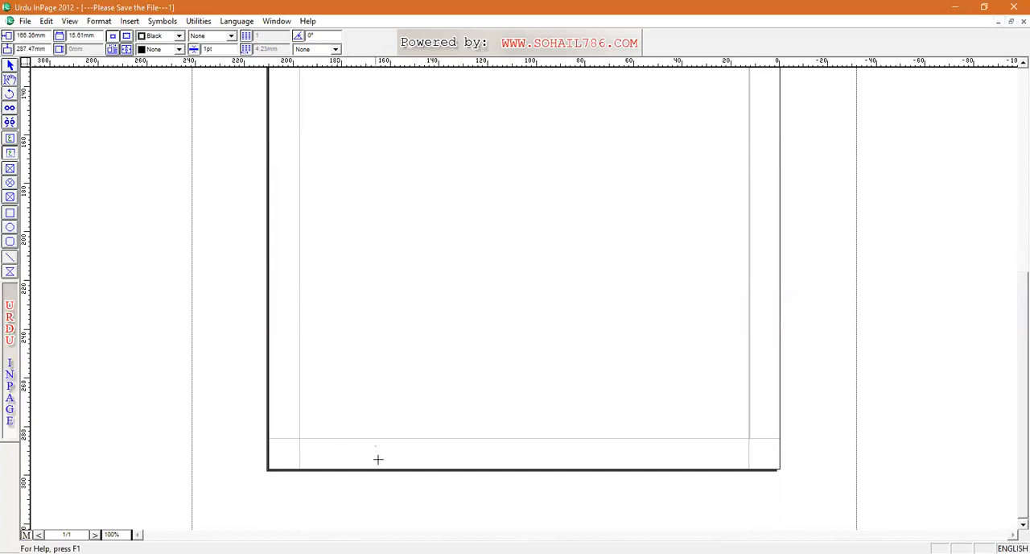
pyautogui.moveTo(391, 458); pyautogui.dragTo(336, 445)
pyautogui.click(130, 22)
pyautogui.click(145, 51)
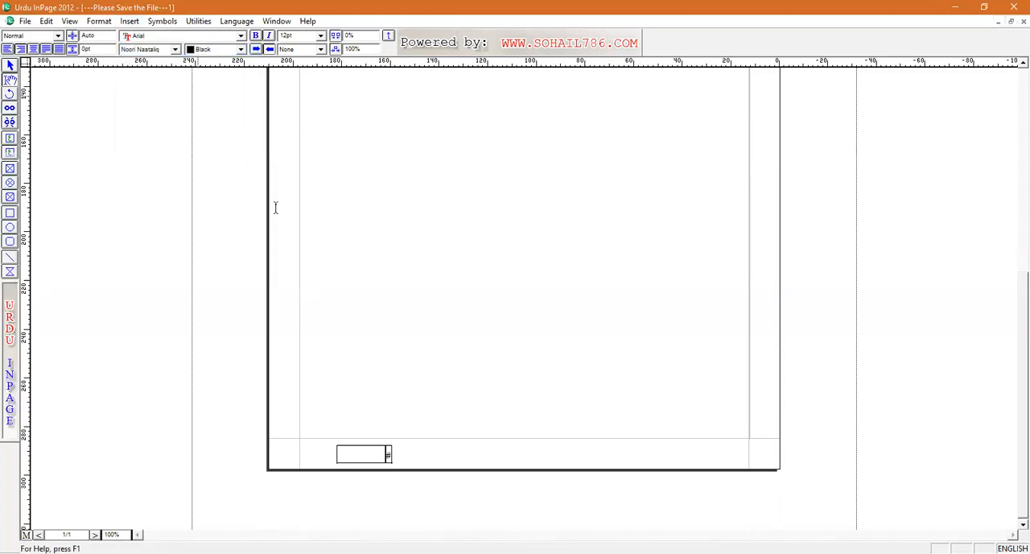
# Step: Centre the footer page number in its box and make it bold at 16 pt
pyautogui.hotkey('ctrl', 'shift', 'c')
pyautogui.hotkey('ctrl', 'b')
pyautogui.press('F12')
pyautogui.press('F12')
pyautogui.press('F12')
pyautogui.press('F12')
pyautogui.press('F12')
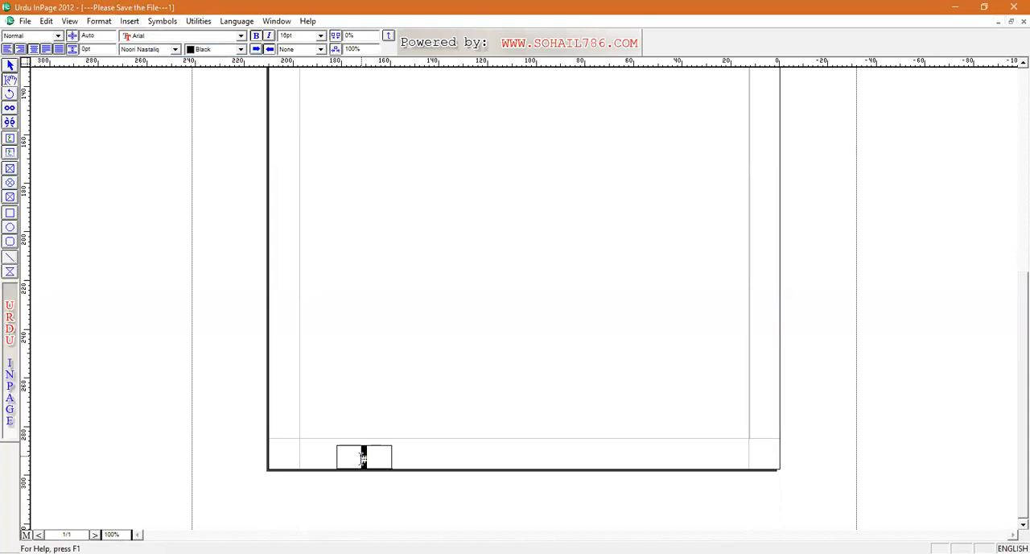
# Step: Draw a line along the master page's bottom margin and add a footer text box with "Contact:" and the phone number
pyautogui.click(10, 258)
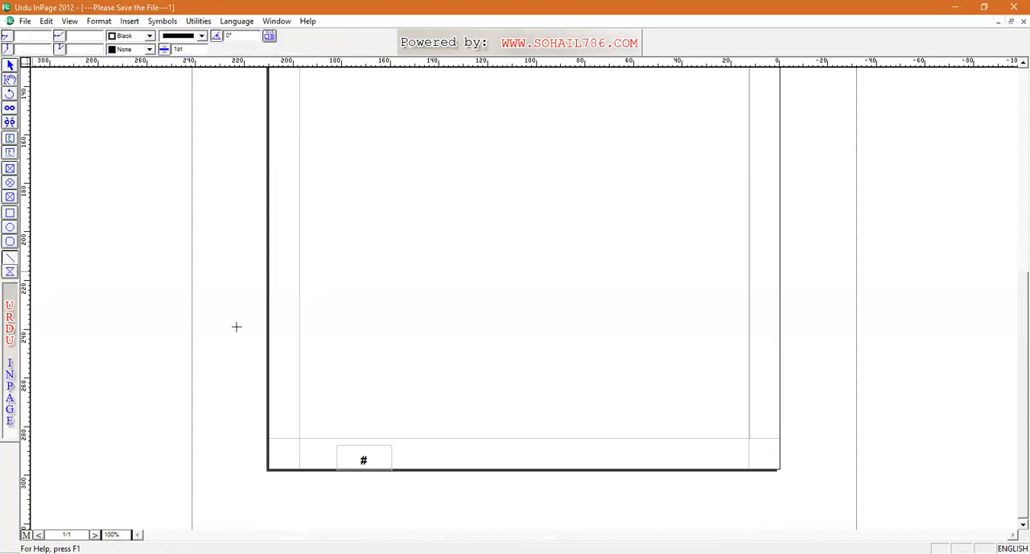
pyautogui.moveTo(338, 437); pyautogui.dragTo(748, 441)
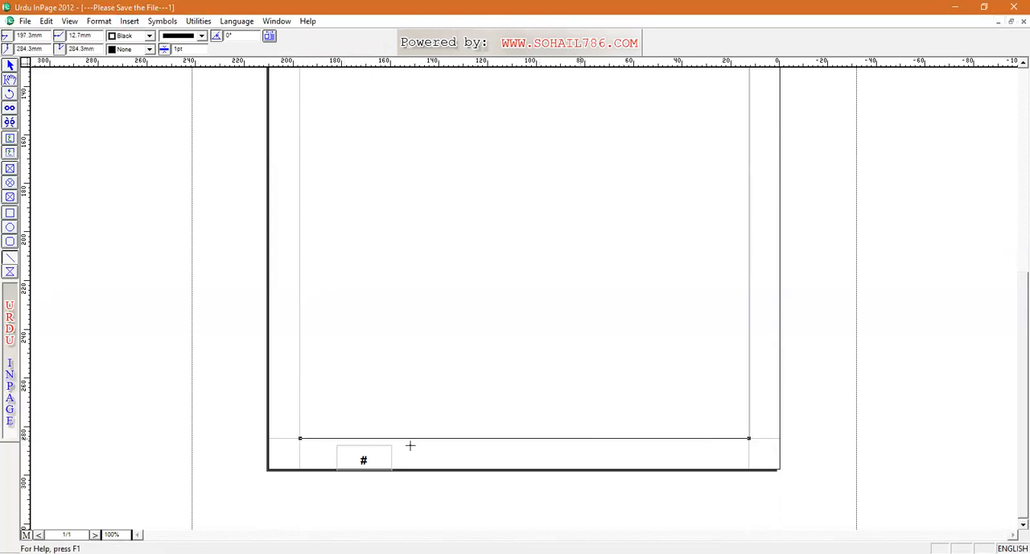
pyautogui.click(11, 152)
pyautogui.moveTo(449, 445); pyautogui.dragTo(726, 471)
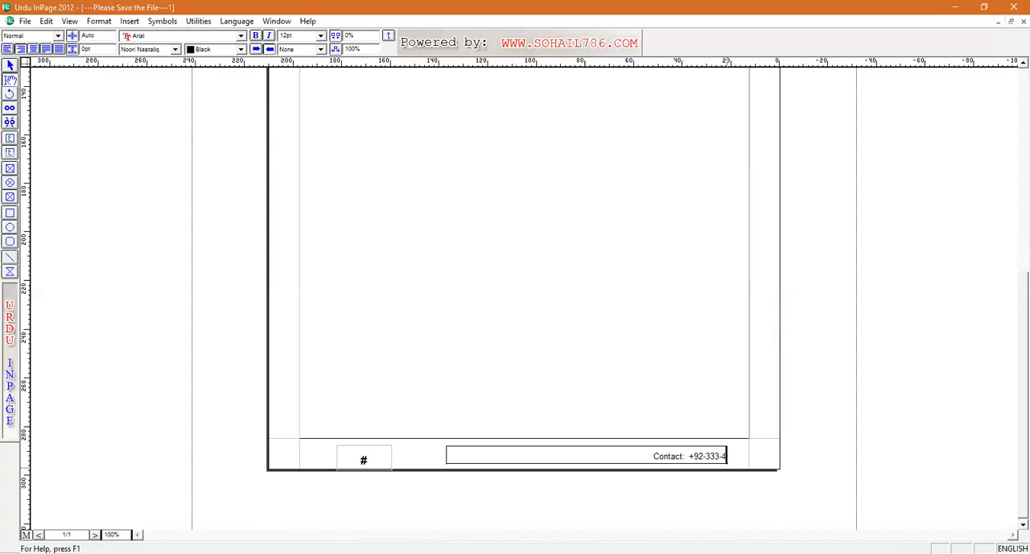
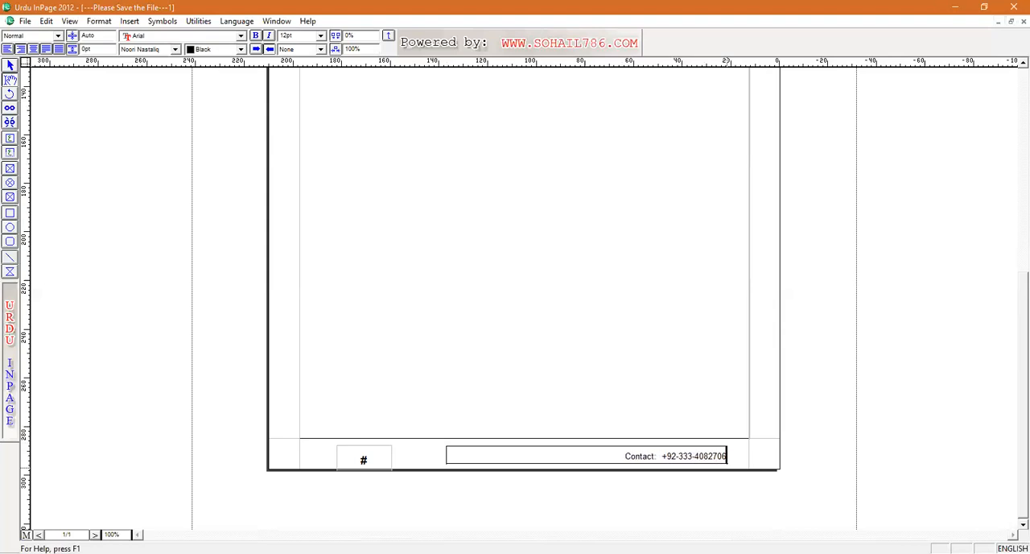
# Step: Centre the footer's contact text in its box and make it bold at 16 pt
pyautogui.hotkey('ctrl', 'shift', 'c')
pyautogui.moveTo(641, 457); pyautogui.dragTo(535, 470)
pyautogui.hotkey('ctrl', 'b')
pyautogui.hotkey('ctrl', ']')
pyautogui.hotkey('ctrl', ']')
pyautogui.hotkey('ctrl', ']')
pyautogui.hotkey('ctrl', ']')
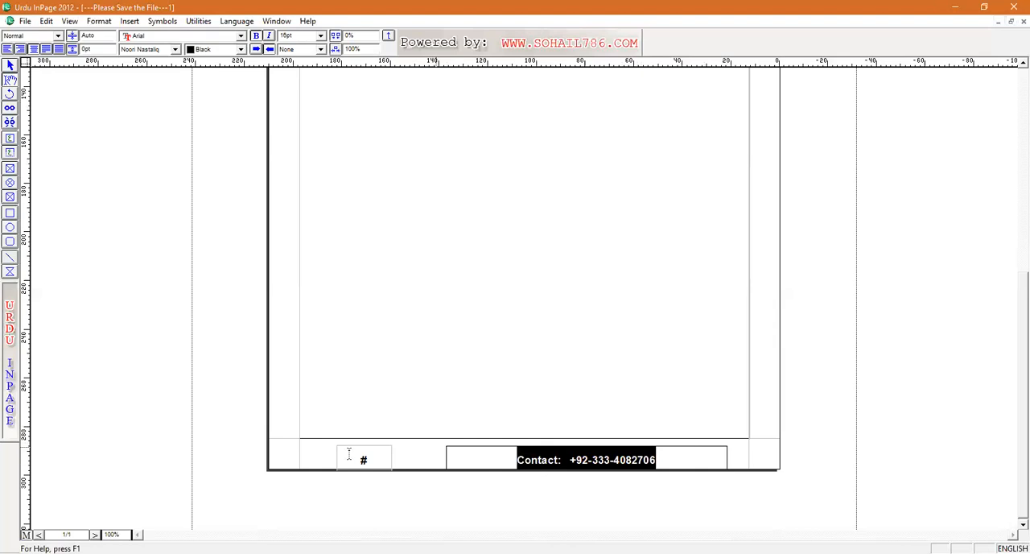
# Step: Return from the master page to page 4 and place the text cursor at the end of the assignment list
pyautogui.click(27, 534)
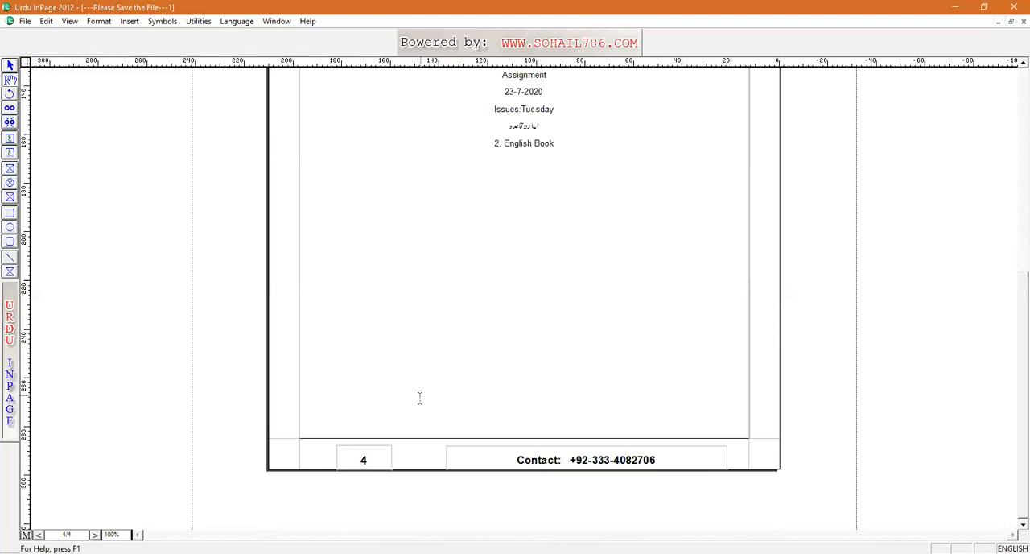
pyautogui.click(479, 370)
pyautogui.press('BackSpace')
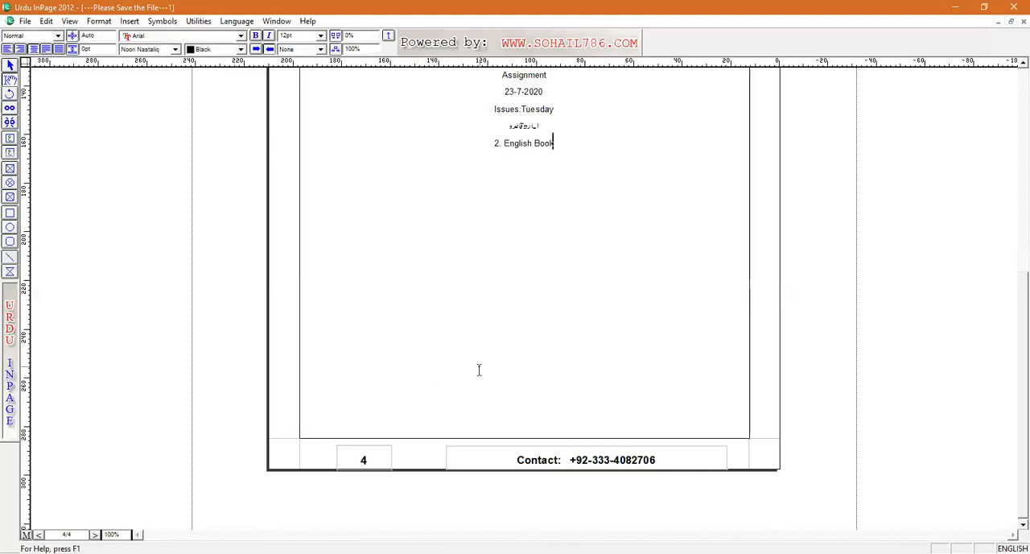
# Step: Go back to page 1 and check the header above its alphabet tables
pyautogui.press('pageup')
pyautogui.press('pageup')
pyautogui.press('pageup')
pyautogui.press('pageup')
pyautogui.press('pageup')
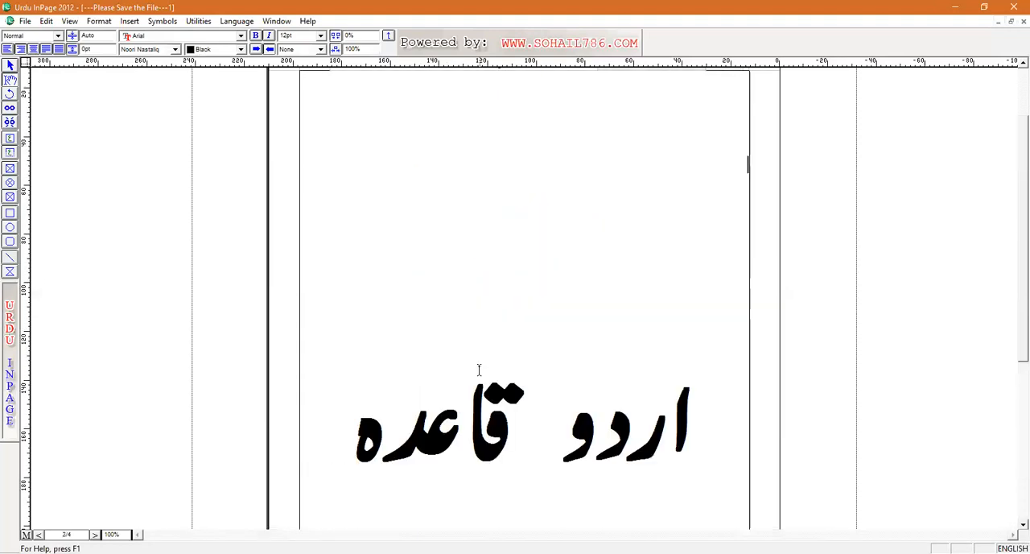
pyautogui.press('pageup')
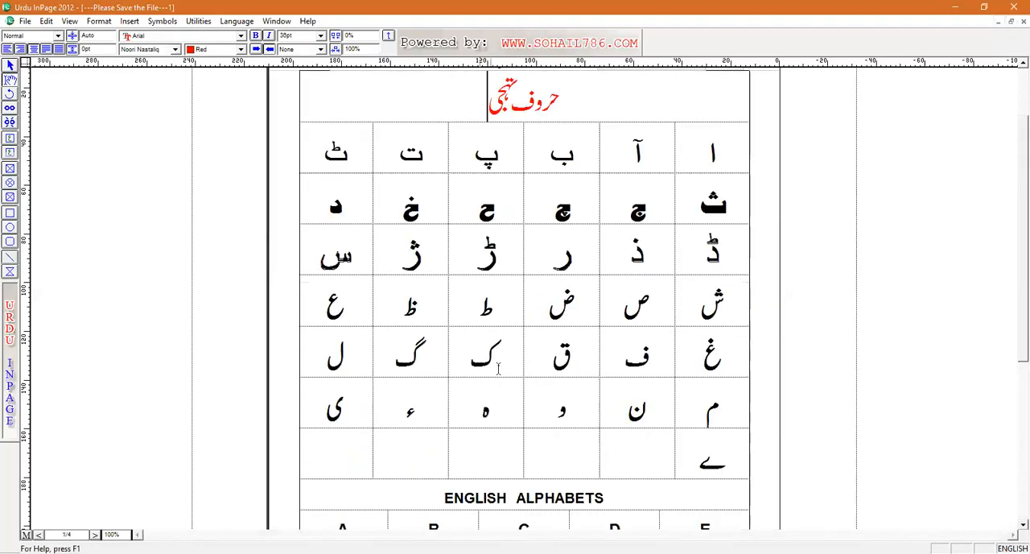
pyautogui.scroll(2, 1013, 96)
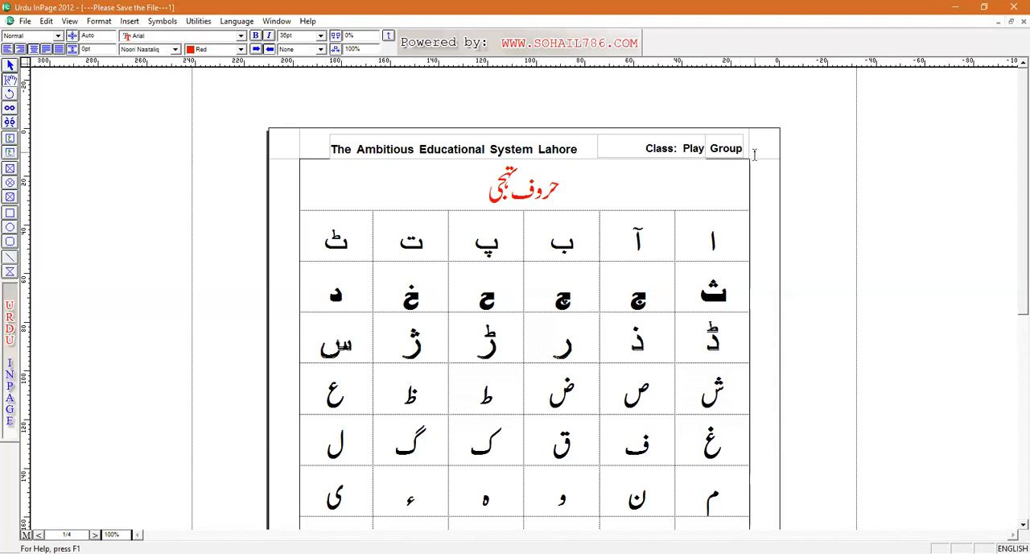
pyautogui.click(1018, 330)
pyautogui.click(491, 387)
pyautogui.press('Down')
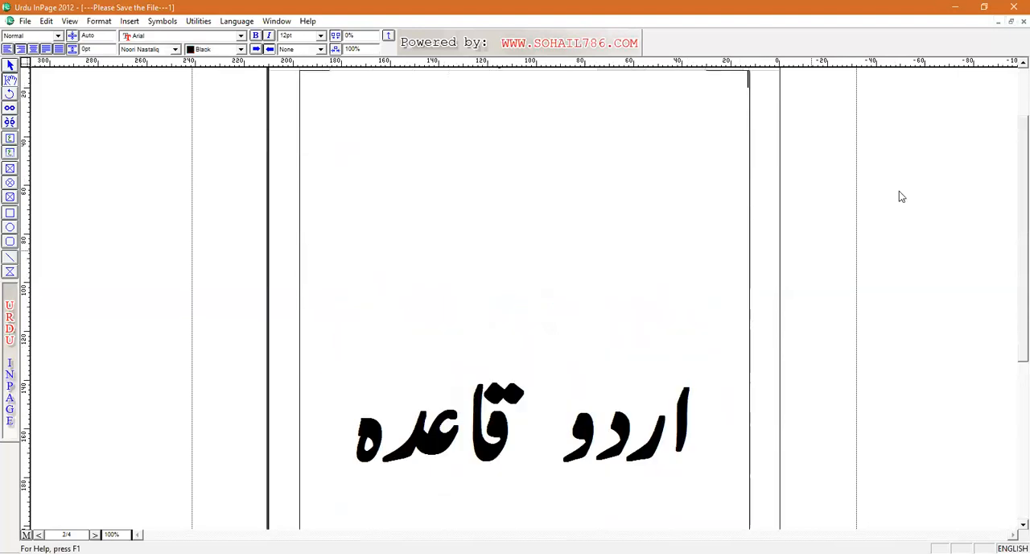
# Step: Review pages 2 to 4 and check that the master-page header, page number and contact footer are present
pyautogui.scroll(1, 1013, 105)
pyautogui.press('Down')
pyautogui.press('Down')
pyautogui.press('Down')
pyautogui.press('Down')
pyautogui.press('Down')
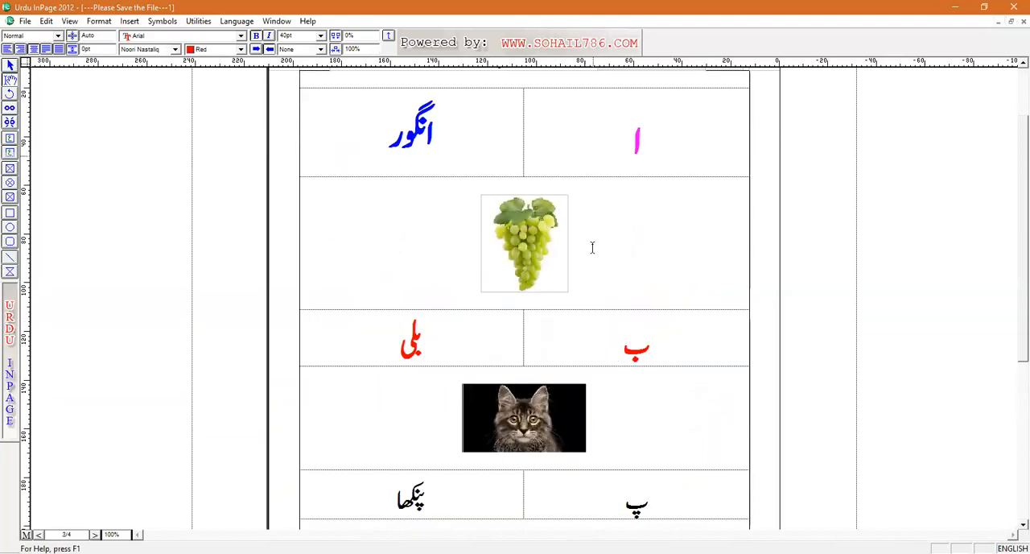
pyautogui.press('Up')
pyautogui.press('Up')
pyautogui.press('Up')
pyautogui.press('Up')
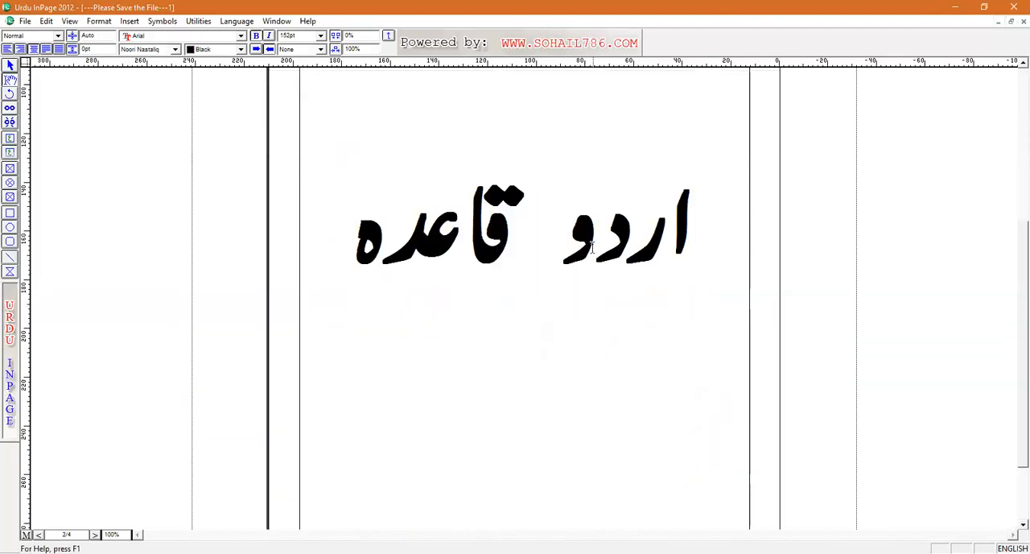
pyautogui.scroll(-2, 686, 463)
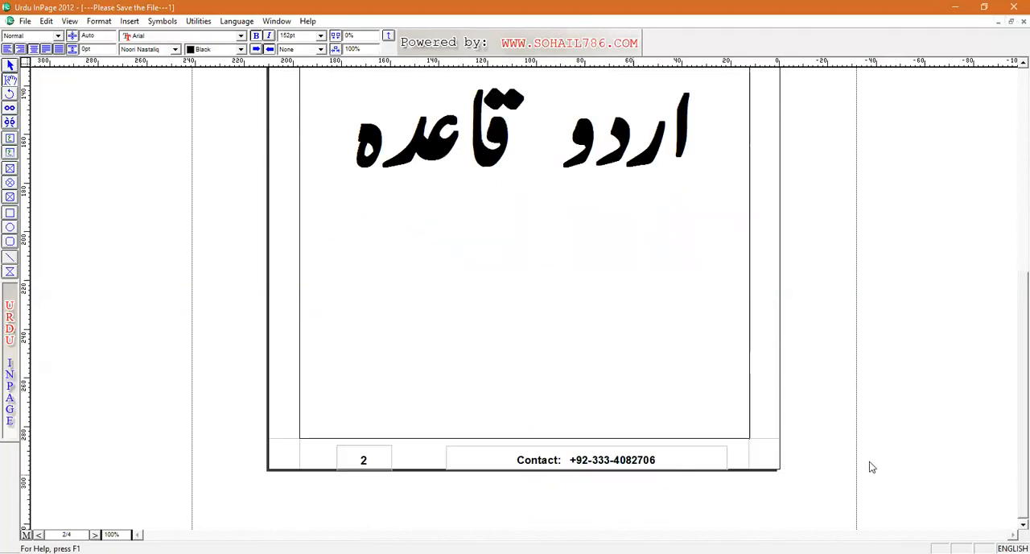
pyautogui.press('Down')
pyautogui.press('Down')
pyautogui.press('Down')
pyautogui.press('Down')
pyautogui.press('Down')
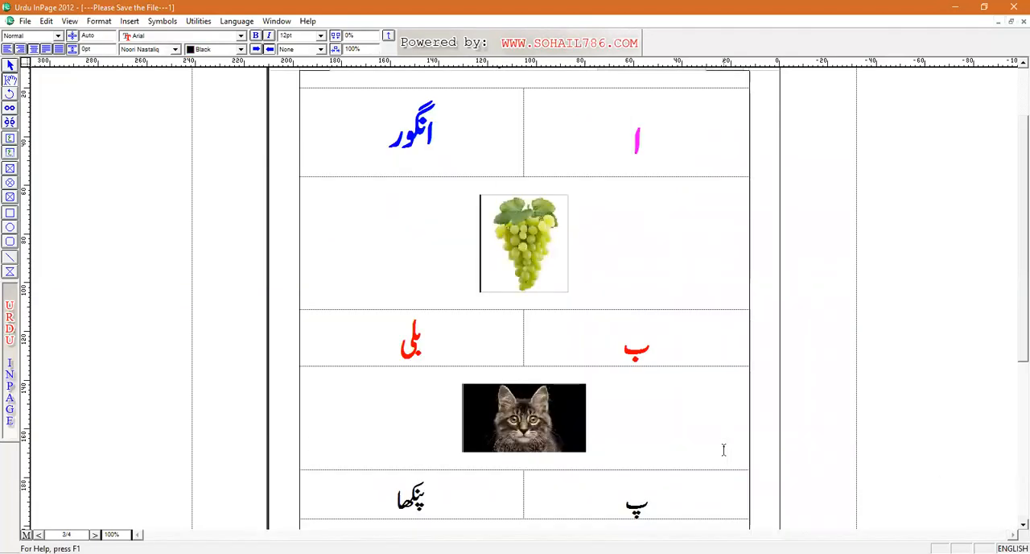
pyautogui.press('Down')
pyautogui.press('Down')
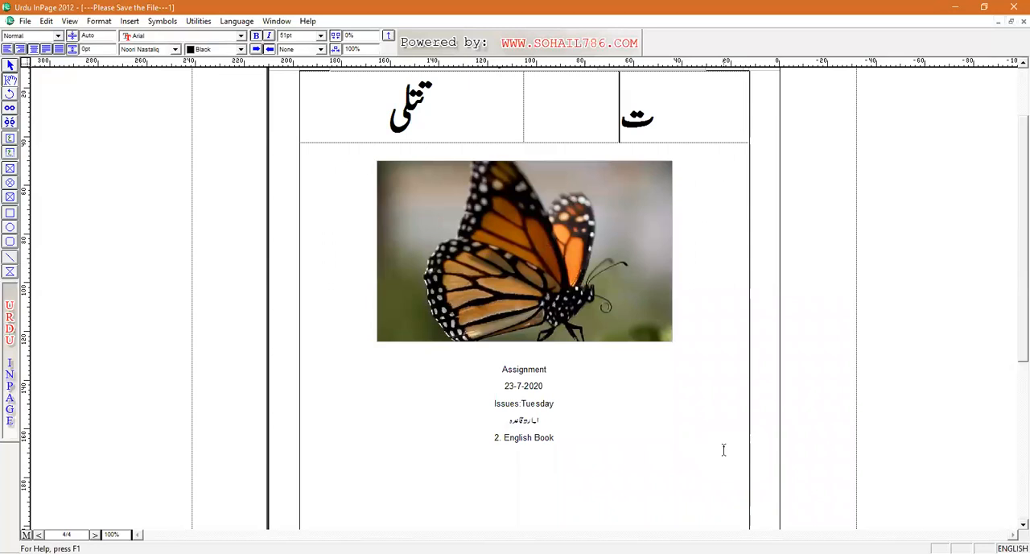
pyautogui.press('Up')
pyautogui.scroll(-1, 981, 478)
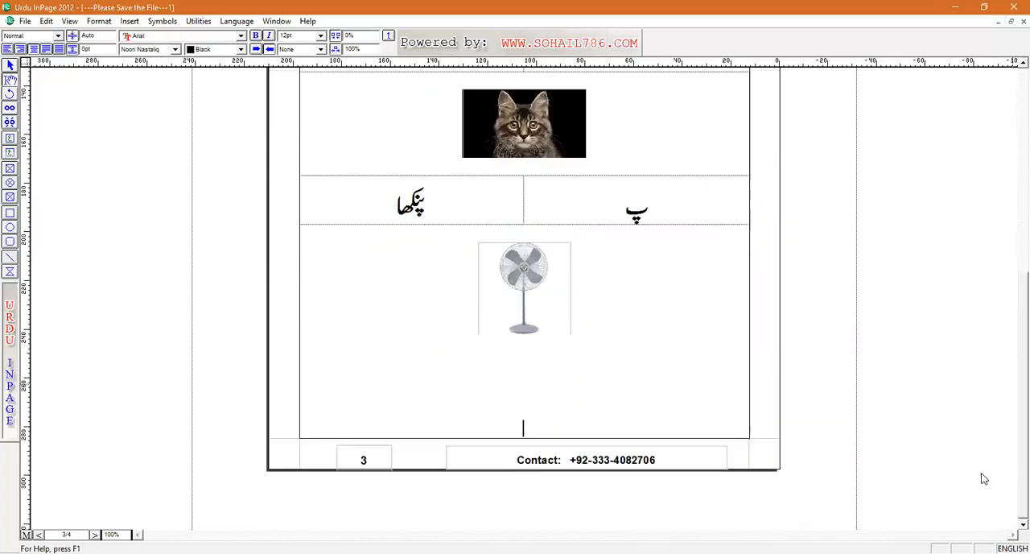
pyautogui.scroll(5, 1012, 95)
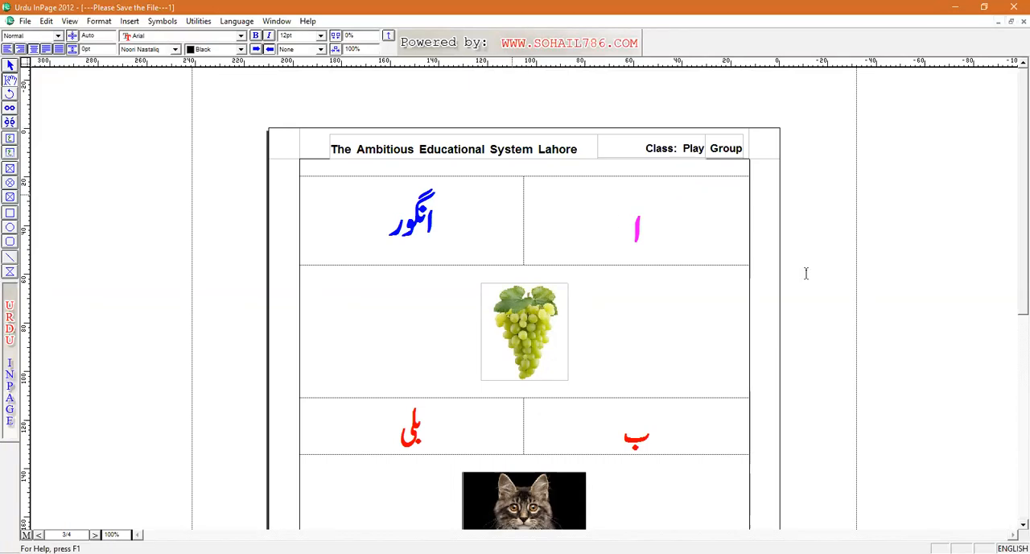
# Step: Add blank lines below the assignment list on page 4 until the text continues on a new page 5
pyautogui.click(1013, 356)
pyautogui.click(572, 364)
pyautogui.press('Down')
pyautogui.press('Down')
pyautogui.press('Down')
pyautogui.press('Down')
pyautogui.press('Down')
pyautogui.press('Down')
pyautogui.press('Down')
pyautogui.press('Down')
pyautogui.press('Down')
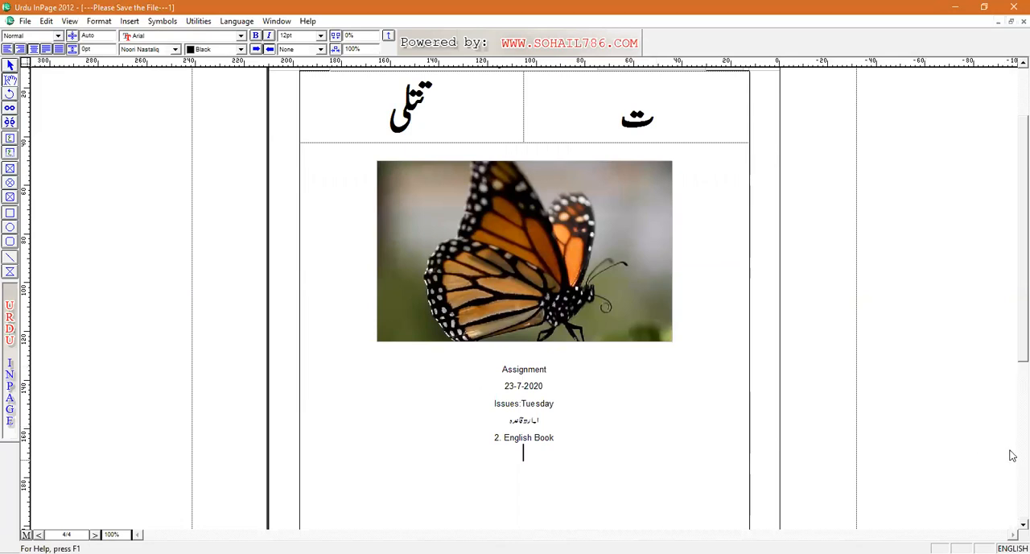
pyautogui.scroll(-3, 934, 427)
pyautogui.press('Down')
pyautogui.press('Down')
pyautogui.press('Down')
pyautogui.press('Down')
pyautogui.press('Down')
pyautogui.press('Down')
pyautogui.press('Down')
pyautogui.press('Down')
pyautogui.press('Down')
pyautogui.press('Down')
pyautogui.press('Down')
pyautogui.press('Down')
pyautogui.press('Down')
pyautogui.press('Down')
pyautogui.press('Down')
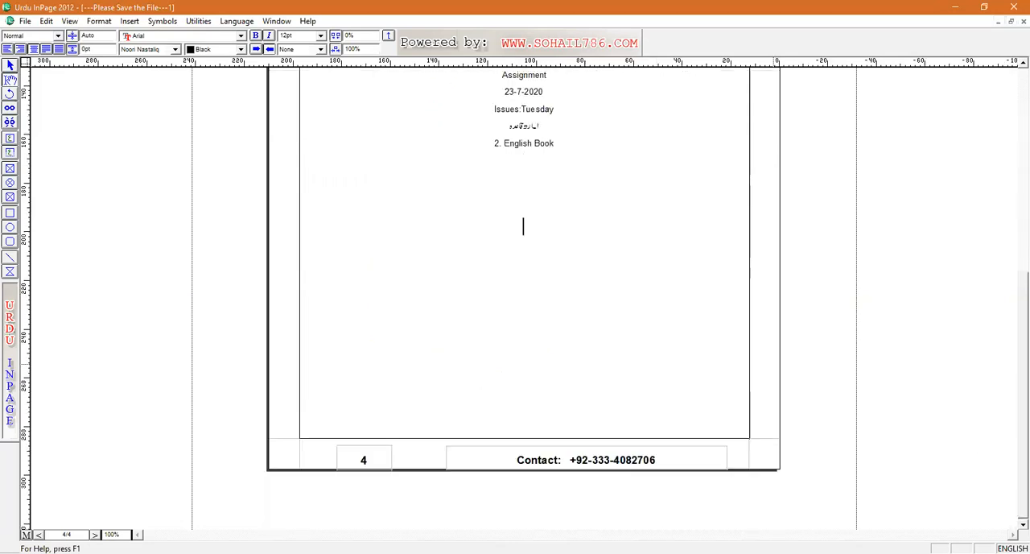
pyautogui.press('Return')
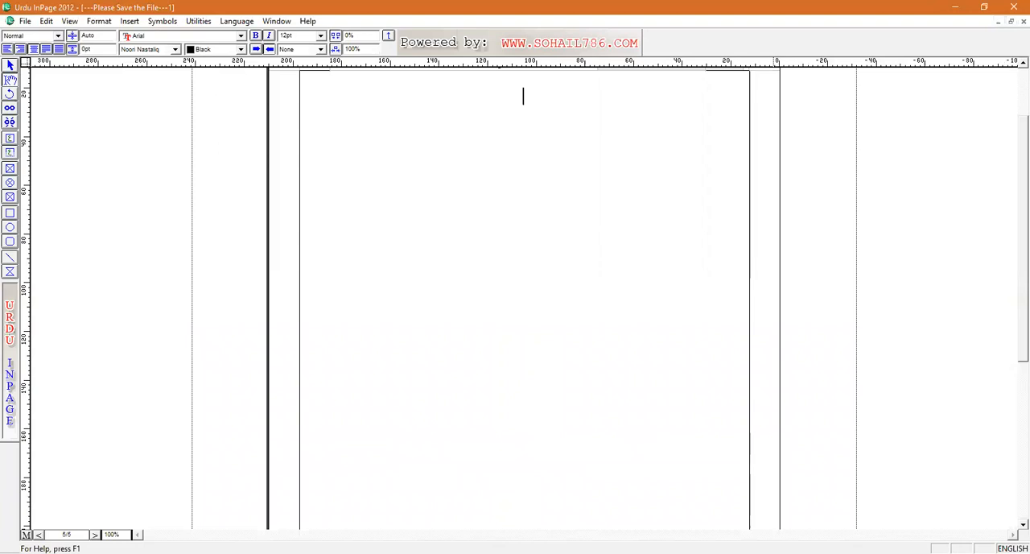
# Step: Write the Urdu title "بلبل کا بچہ" on page 5 and repeat it as the poem's first line below a blank line
pyautogui.hotkey('ctrl', 'space')
pyautogui.write('بتککاپی')
pyautogui.press('Return')
pyautogui.press('Return')
pyautogui.write('بلبل کا بچہ')
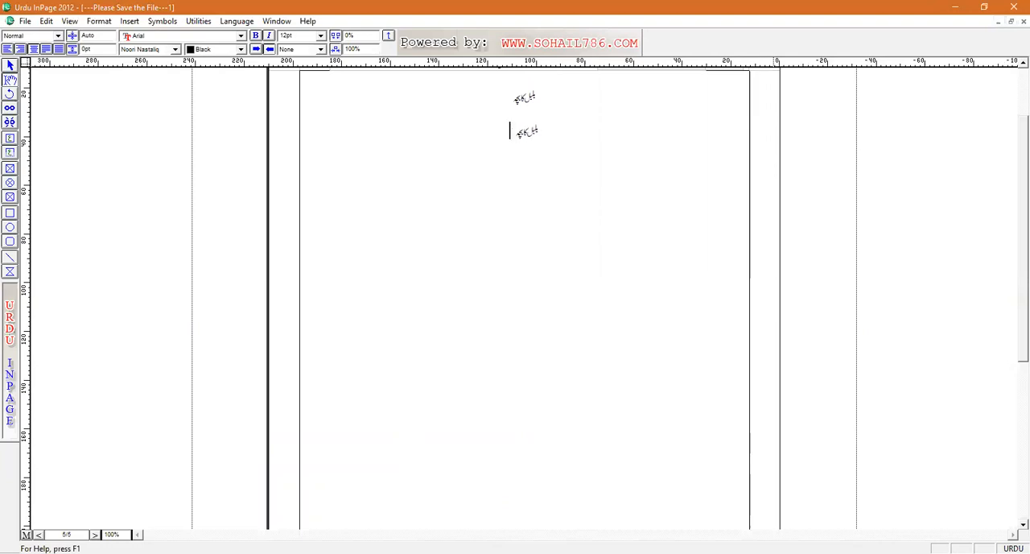
pyautogui.write(' کھا')
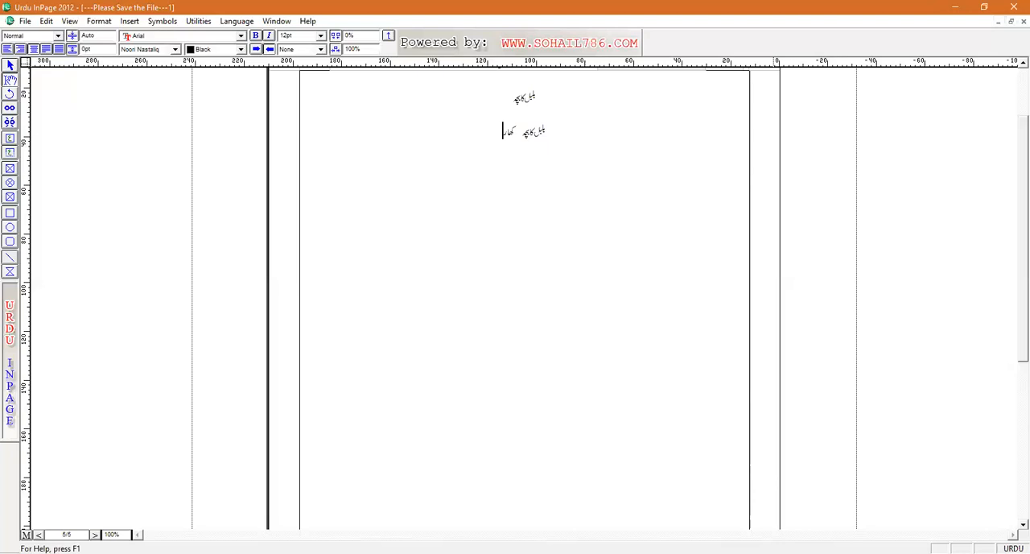
pyautogui.press('BackSpace')
pyautogui.press('BackSpace')
pyautogui.press('BackSpace')
# Step: Add the poem lines "کھاتا تھا کھچڑی" and "پیتا تھا پانی" below the first line
pyautogui.press('Return')
pyautogui.write('کھاتا تھا کھچڑی')
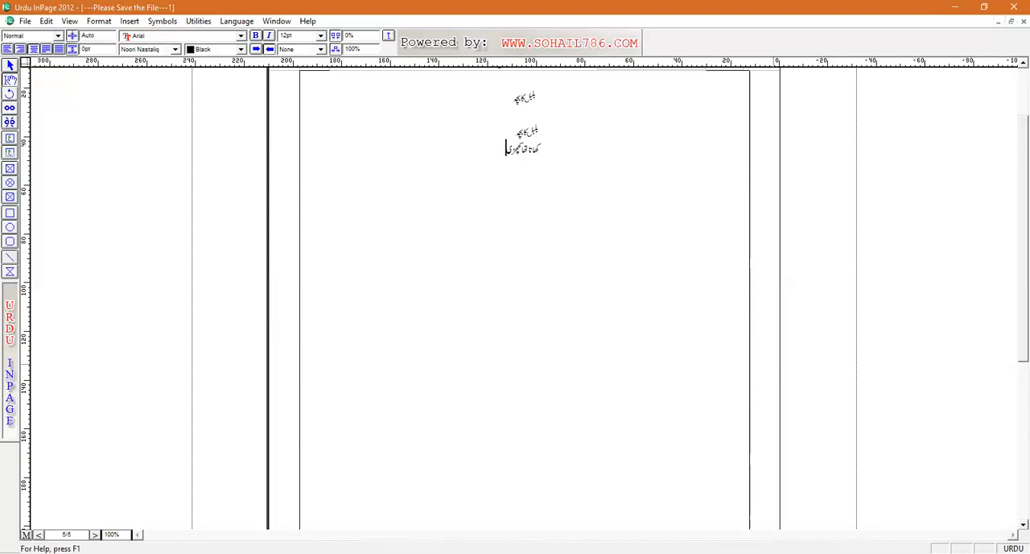
pyautogui.press('Return')
pyautogui.write('پیتا تھا پانی')
# Step: Continue the poem with the lines "اک دن اکیلا بیٹھا ہوا تھا" and "میرے سرہانے"
pyautogui.press('Return')
pyautogui.write('اک دن اکیلا بیٹھا ہوا تھا')
pyautogui.press('Return')
pyautogui.write('میرے سرہانے')
# Step: Finish the poem with the lines "میں نے اُڑایا" and "واپس نہ آیا"
pyautogui.press('Return')
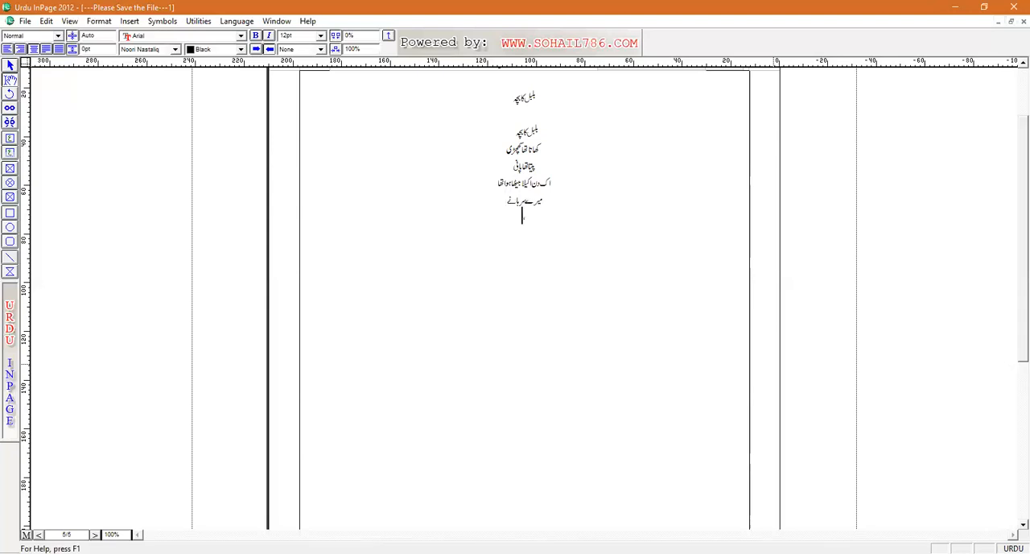
pyautogui.write('میں نے اڑا')
pyautogui.press('BackSpace')
pyautogui.press('BackSpace')
pyautogui.press('BackSpace')
pyautogui.write('اڑایا')
pyautogui.press('Return')
pyautogui.write('واپس نہ')
pyautogui.press('BackSpace')
pyautogui.write('آئی')
# Step: Make all the poem lines below the title bold and enlarge them to 35 pt
pyautogui.moveTo(507, 236); pyautogui.dragTo(544, 126)
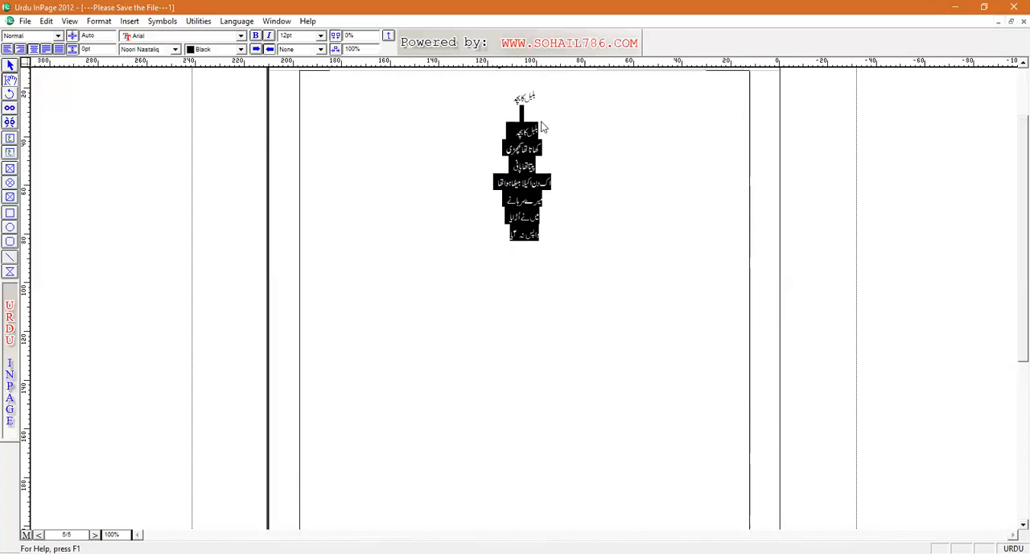
pyautogui.hotkey('ctrl', 'b')
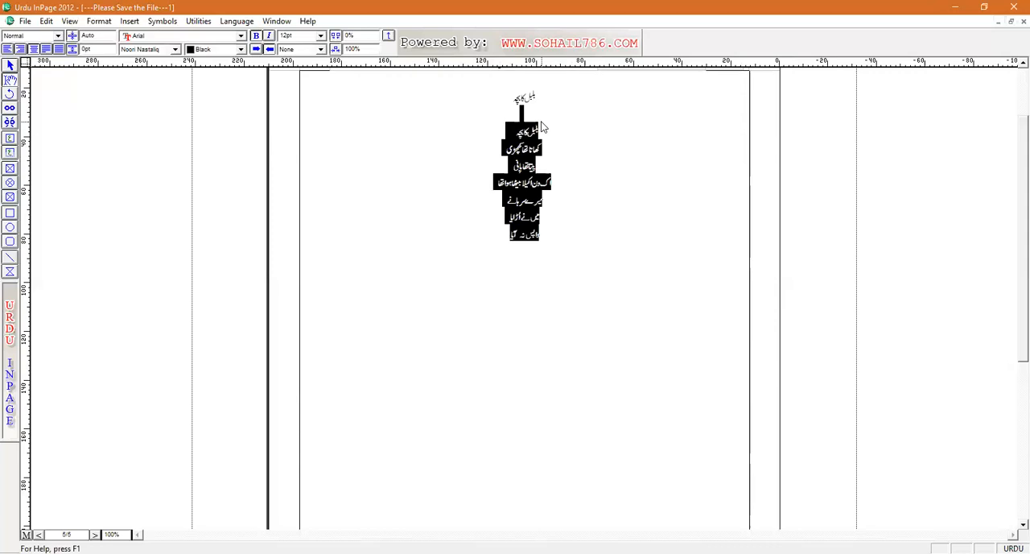
pyautogui.hotkey('ctrl', ']')
pyautogui.hotkey('ctrl', ']')
pyautogui.hotkey('ctrl', ']')
pyautogui.hotkey('ctrl', ']')
pyautogui.hotkey('ctrl', ']')
pyautogui.hotkey('ctrl', ']')
pyautogui.hotkey('ctrl', ']')
pyautogui.hotkey('ctrl', ']')
pyautogui.hotkey('ctrl', ']')
pyautogui.hotkey('ctrl', ']')
pyautogui.hotkey('ctrl', ']')
pyautogui.hotkey('ctrl', ']')
pyautogui.hotkey('ctrl', ']')
pyautogui.hotkey('ctrl', ']')
pyautogui.hotkey('ctrl', ']')
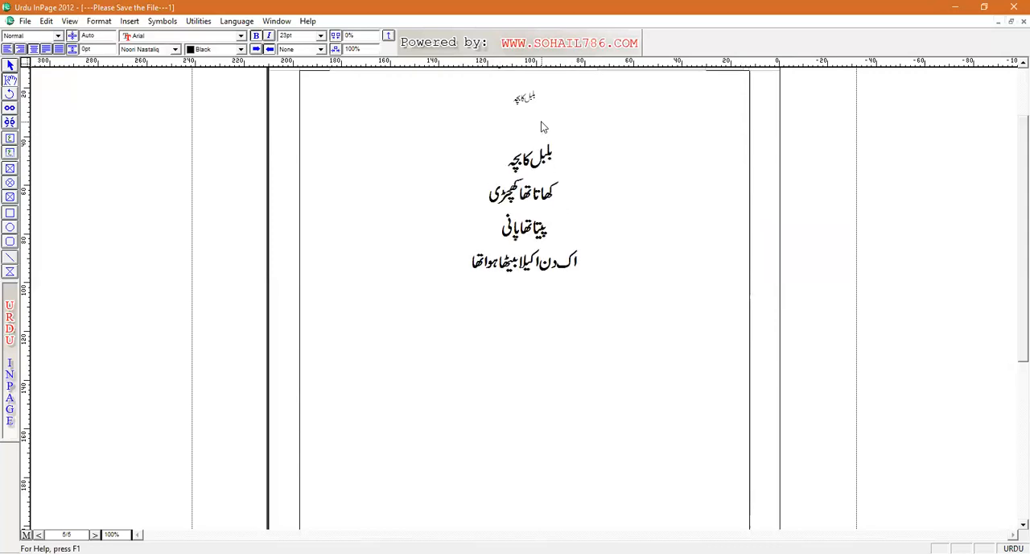
pyautogui.hotkey('ctrl', ']')
pyautogui.hotkey('ctrl', ']')
pyautogui.hotkey('ctrl', ']')
pyautogui.hotkey('ctrl', ']')
pyautogui.hotkey('ctrl', ']')
pyautogui.hotkey('ctrl', ']')
pyautogui.hotkey('ctrl', ']')
pyautogui.hotkey('ctrl', ']')
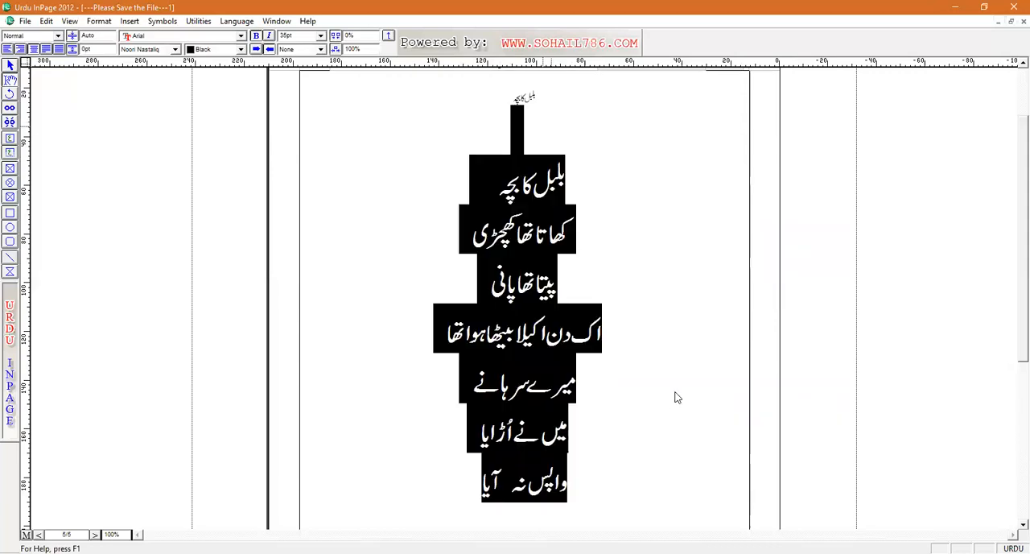
pyautogui.click(671, 400)
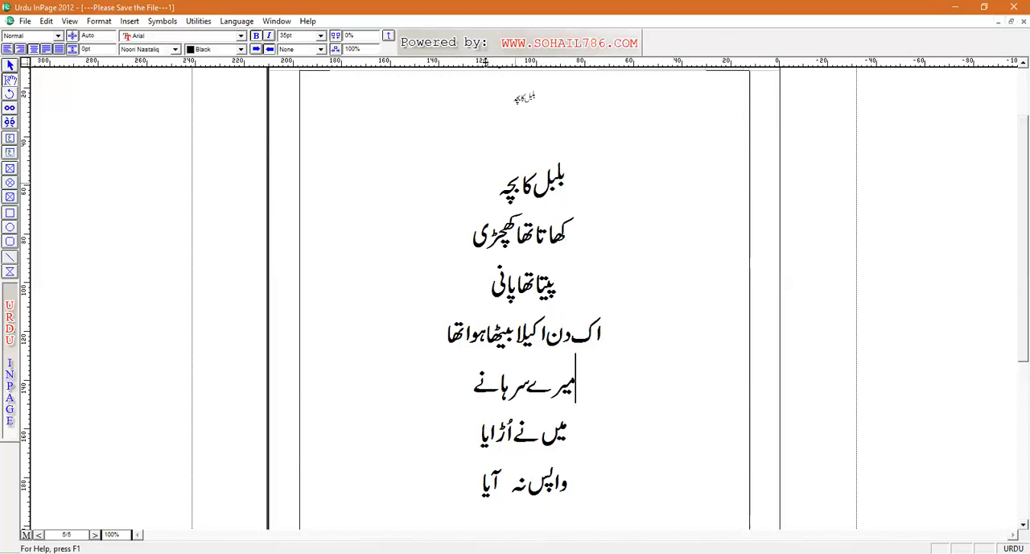
# Step: Make the poem's title line bold and enlarge it to 28 pt
pyautogui.tripleClick(552, 98)
pyautogui.hotkey('ctrl', 'b')
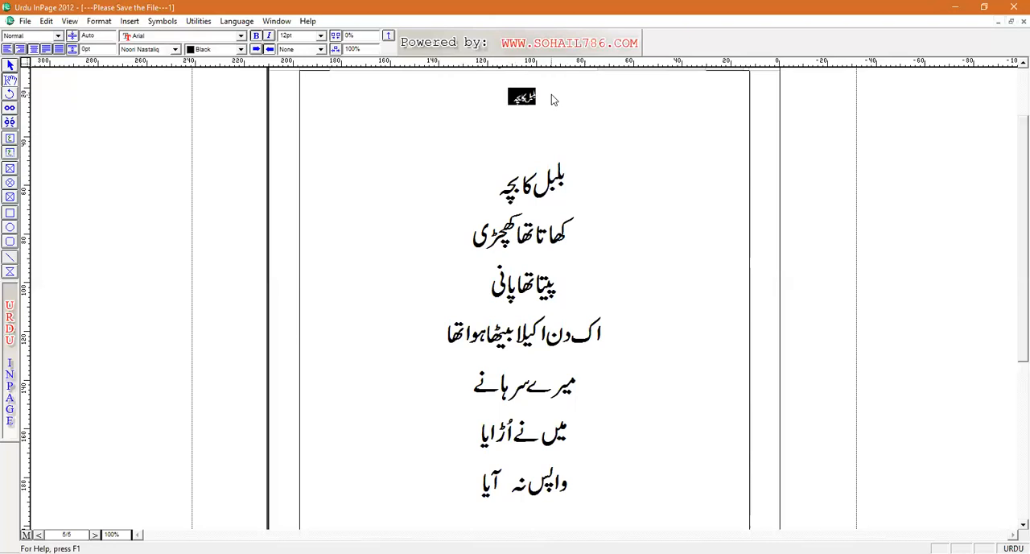
pyautogui.hotkey('ctrl', 'shift', '.')
pyautogui.hotkey('ctrl', 'shift', '.')
pyautogui.hotkey('ctrl', 'shift', '.')
pyautogui.hotkey('ctrl', 'shift', '.')
pyautogui.hotkey('ctrl', 'shift', '.')
pyautogui.hotkey('ctrl', 'shift', '.')
pyautogui.hotkey('ctrl', 'shift', '.')
pyautogui.hotkey('ctrl', 'shift', '.')
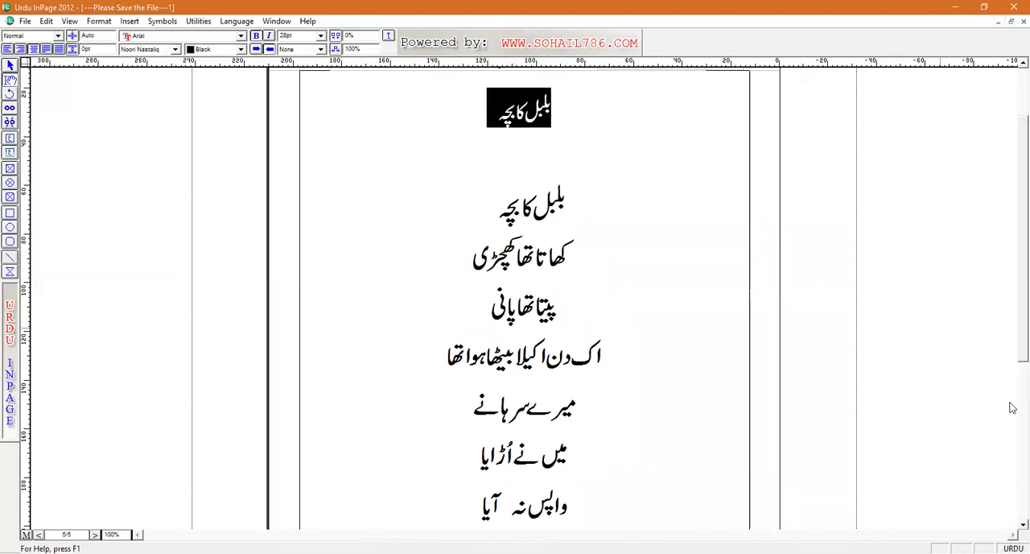
# Step: Add the English closing line "Thank You...!!" below the poem's last line, leaving a blank line between them
pyautogui.scroll(-3, 692, 366)
pyautogui.click(465, 218)
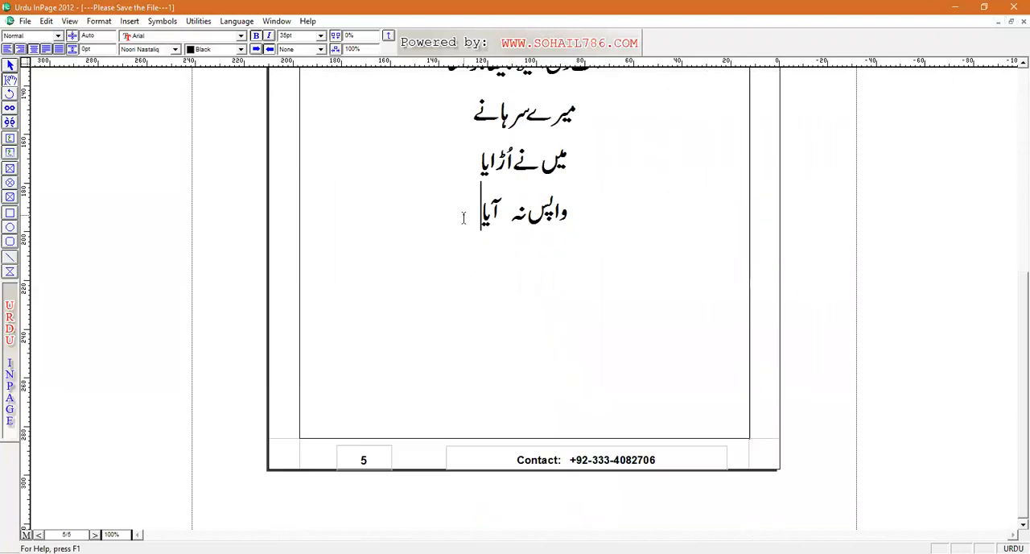
pyautogui.press('Return')
pyautogui.write('تھا')
pyautogui.press('BackSpace')
pyautogui.press('BackSpace')
pyautogui.press('BackSpace')
pyautogui.hotkey('ctrl', 'space')
pyautogui.write('Thank')
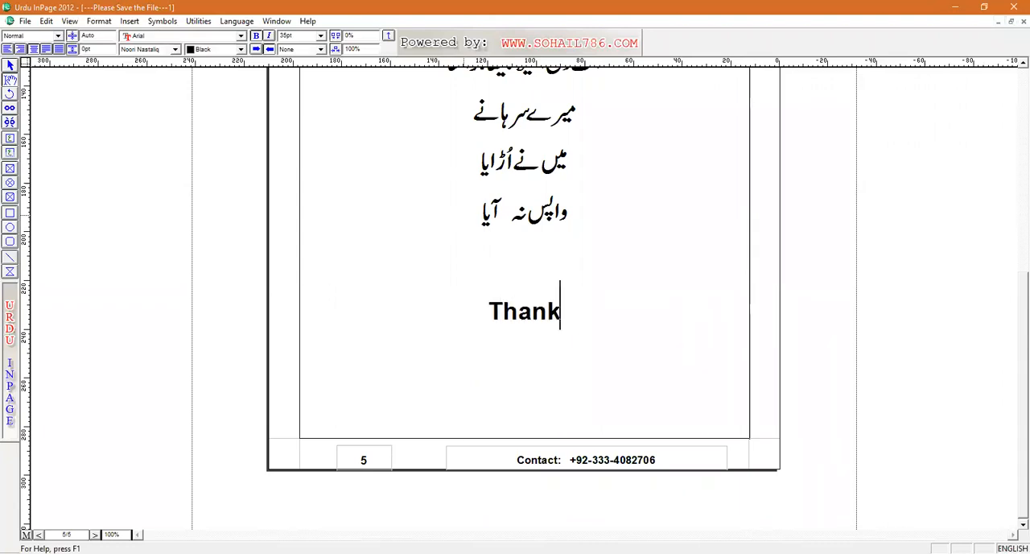
pyautogui.write(' You...')
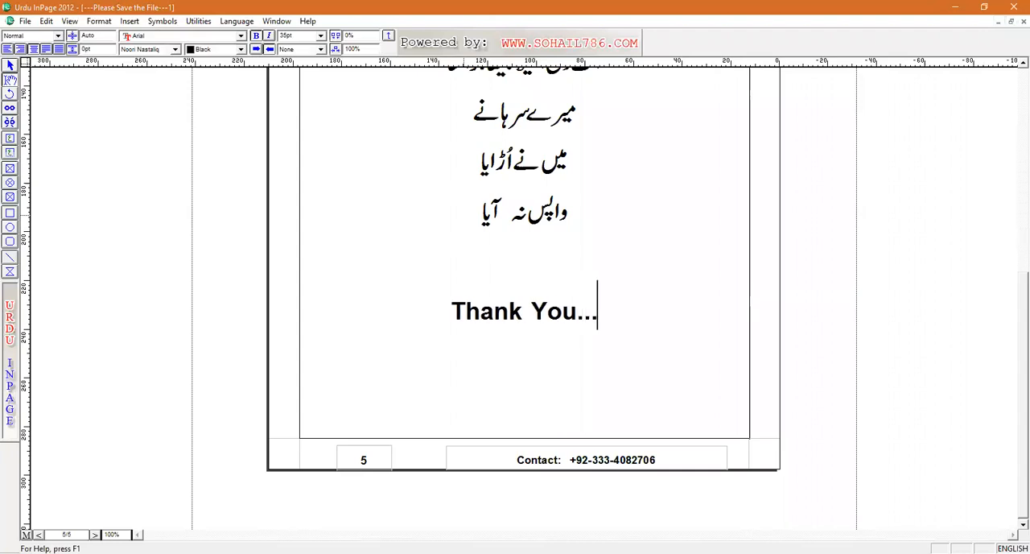
pyautogui.write('!!!')
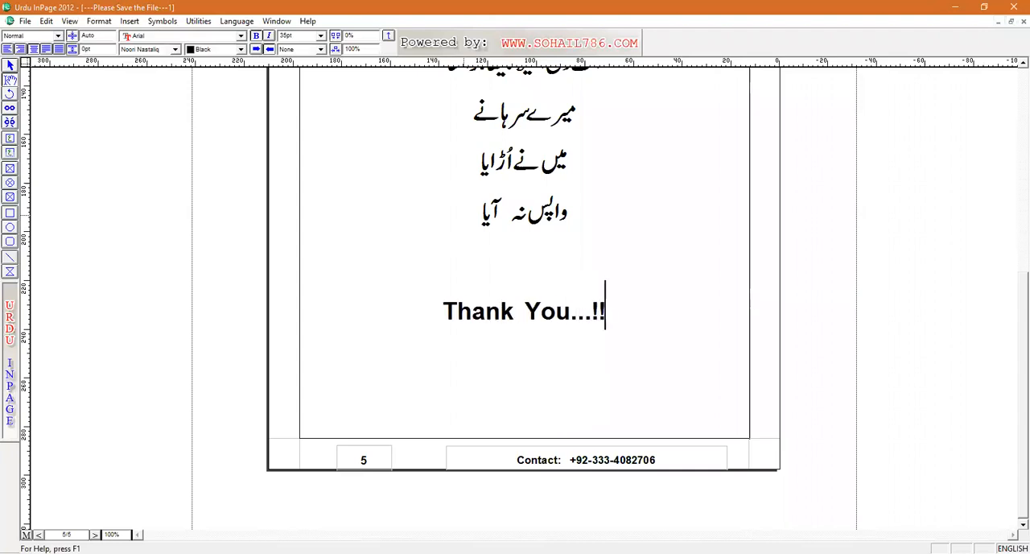